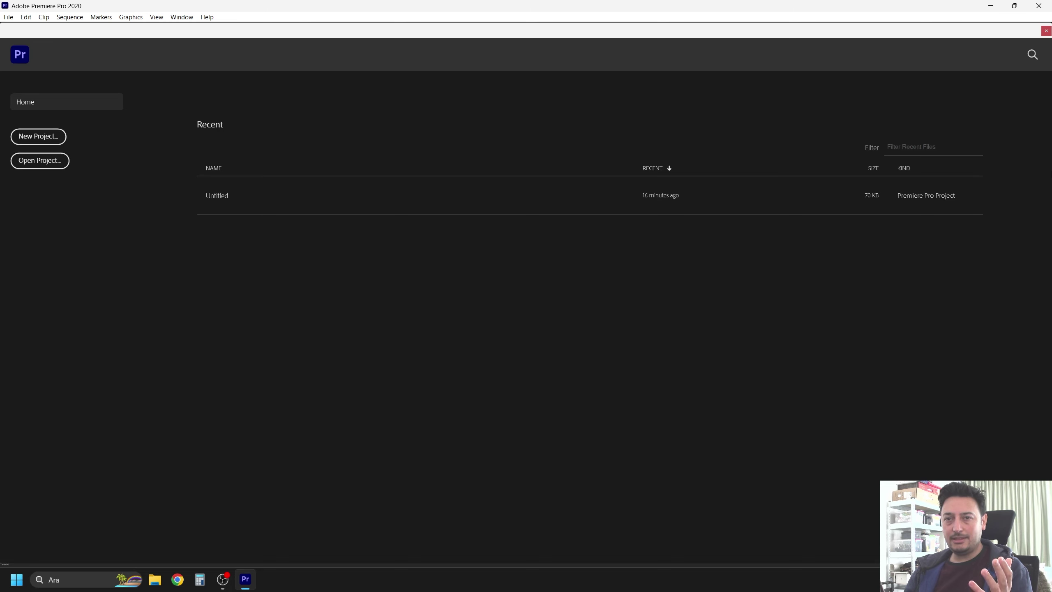
Step: Create a new project named Untitled and build a sequence from VID_20230402_121237.mp4 in the stock video folder
left_click(40, 137)
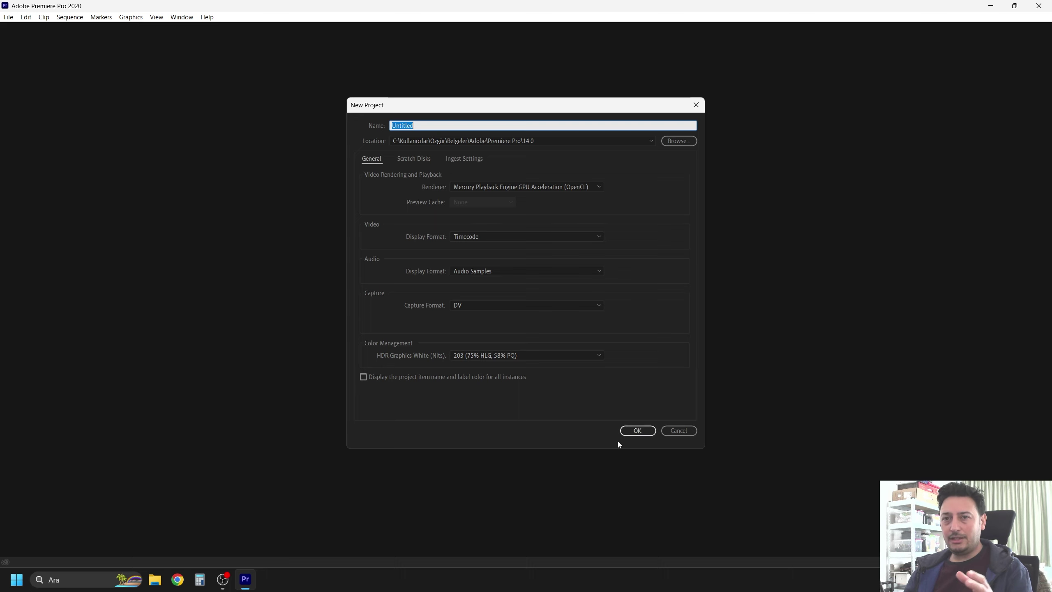
left_click(645, 433)
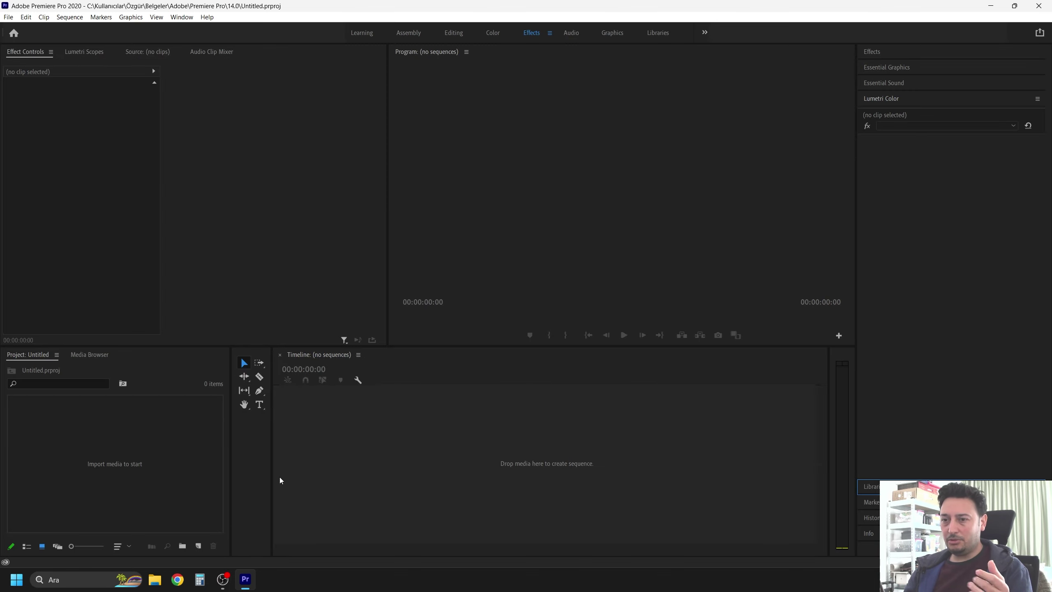
key("super+d")
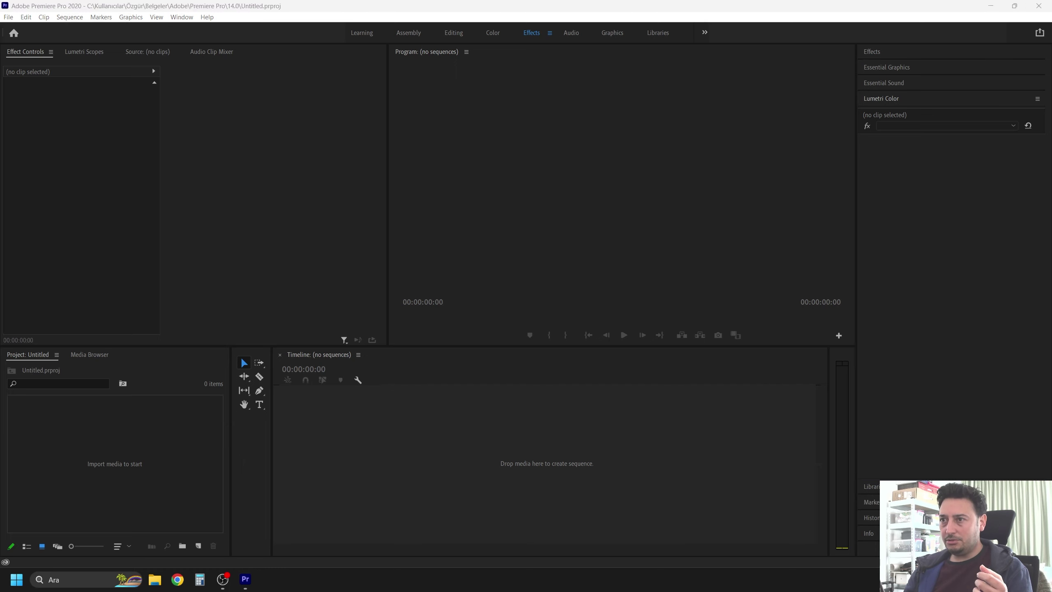
double_click(477, 170)
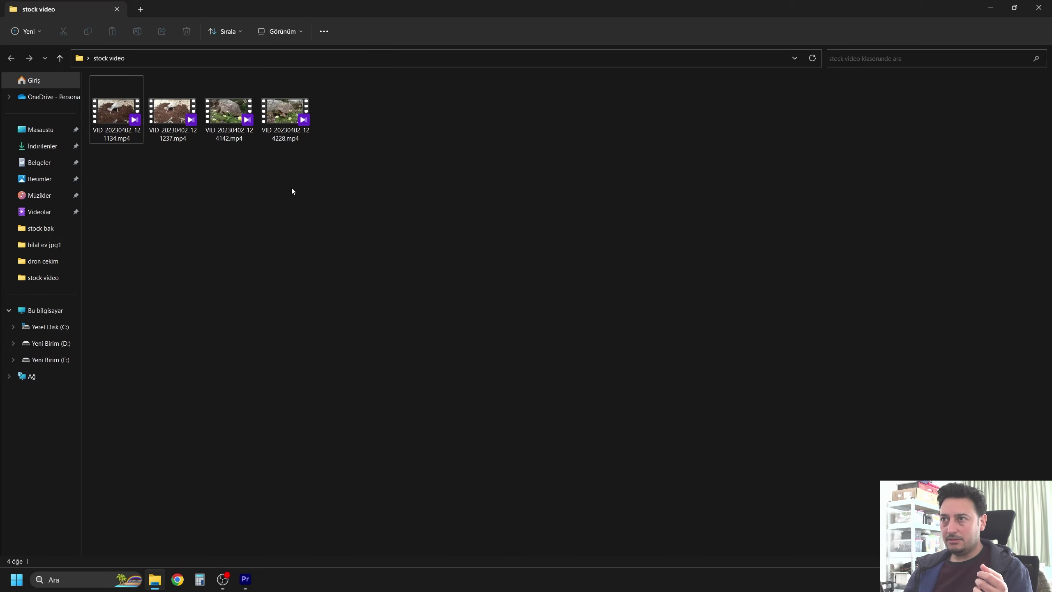
left_click_drag(173, 112, 396, 448)
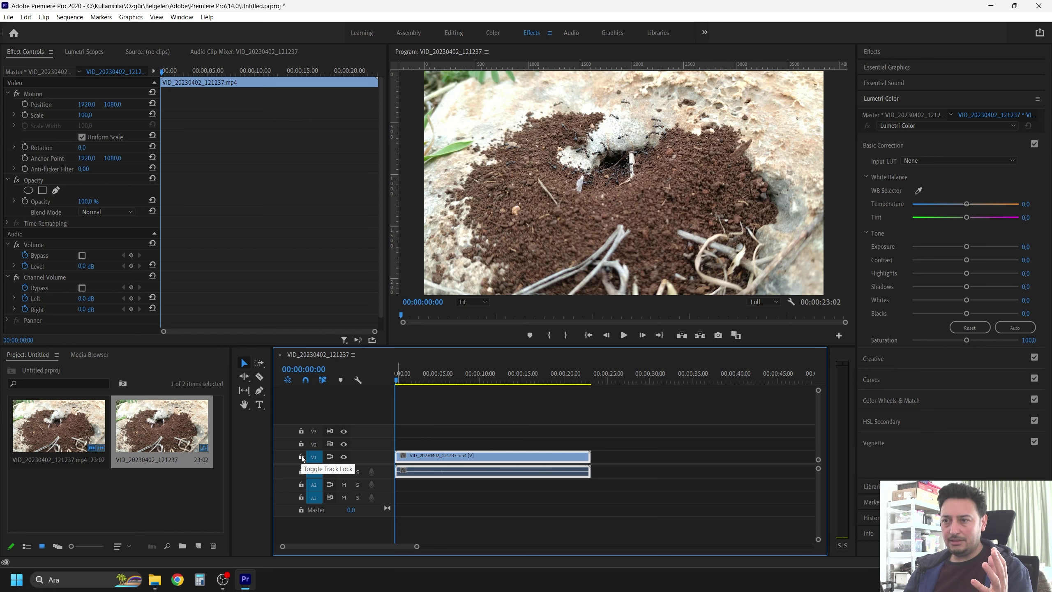
Step: Lock the V1 video track, delete the clip's audio from A1, and unlock V1 again
left_click(301, 457)
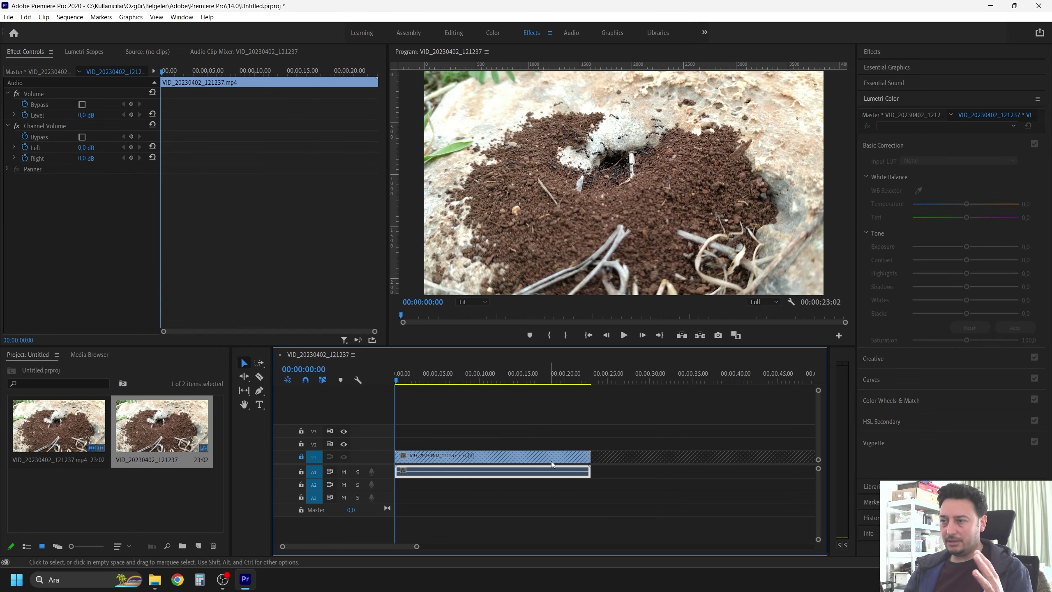
key("Delete")
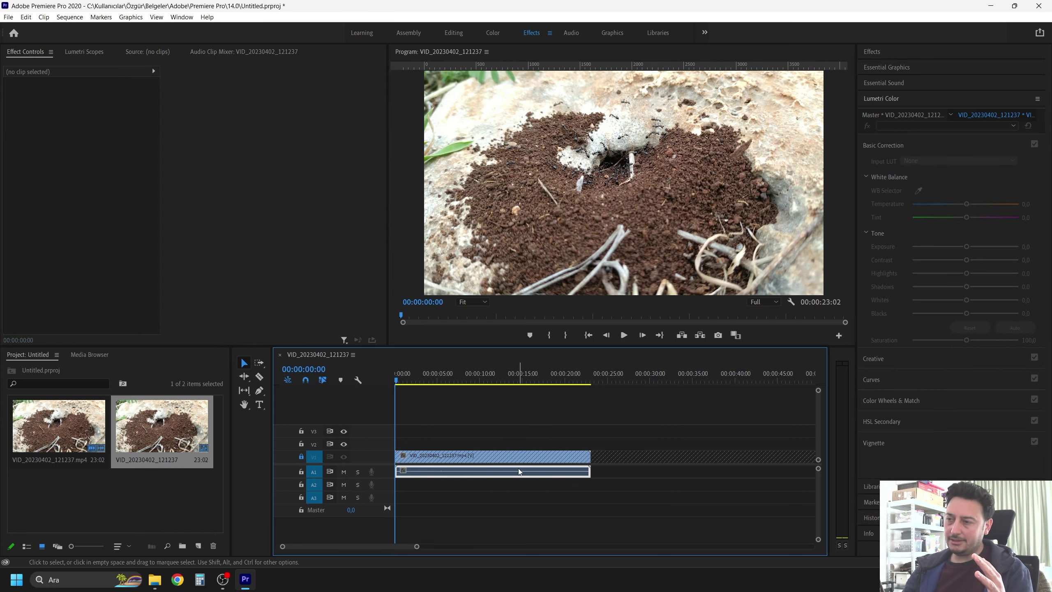
left_click(302, 457)
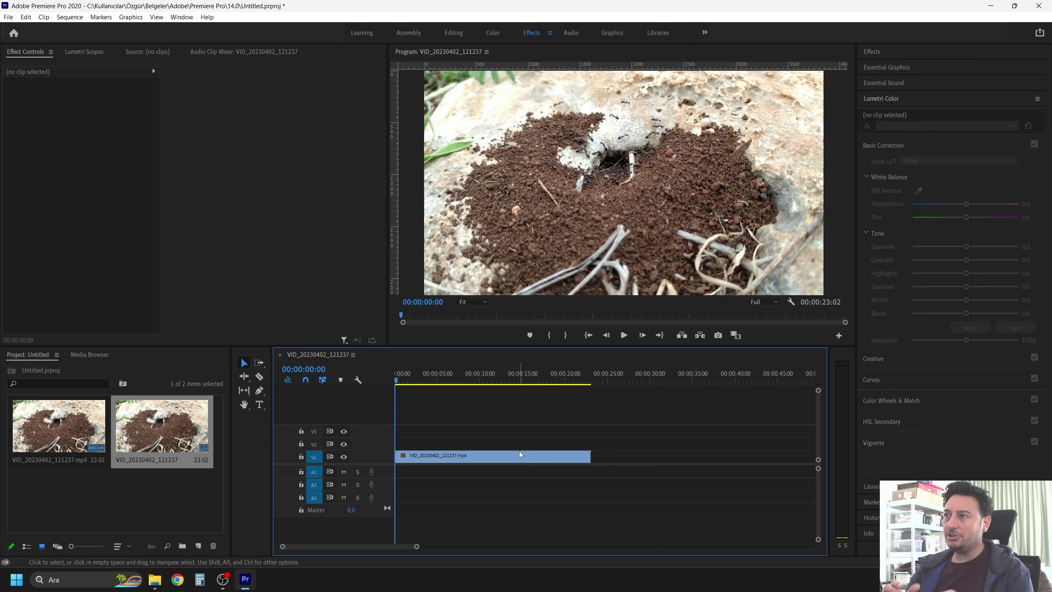
Step: Cut the opening off the V1 clip at 00:00:00:16 with the Razor tool and shift the remaining clip to the sequence start
key("space")
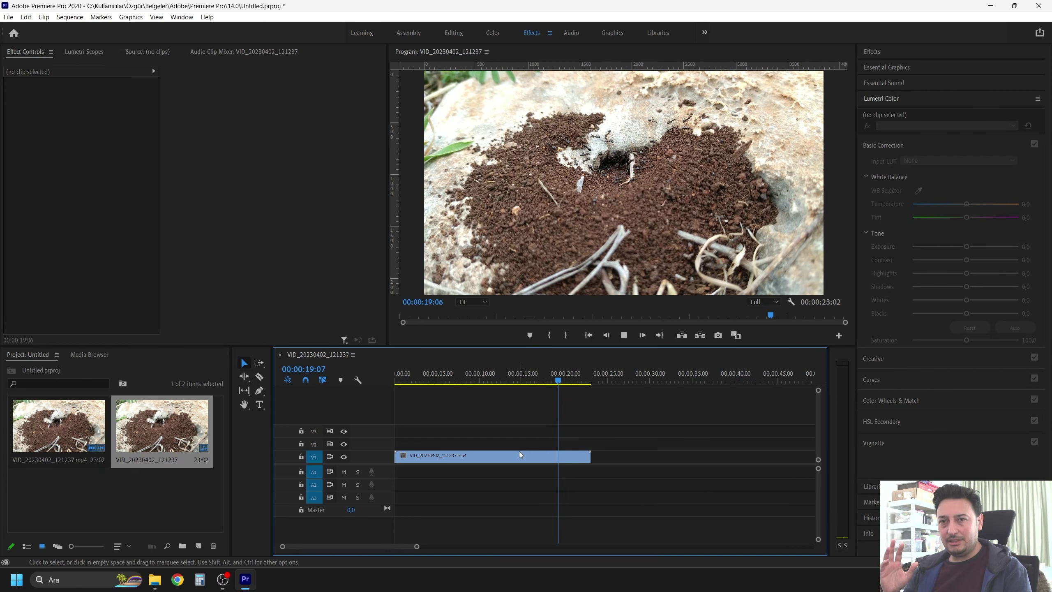
left_click(521, 455)
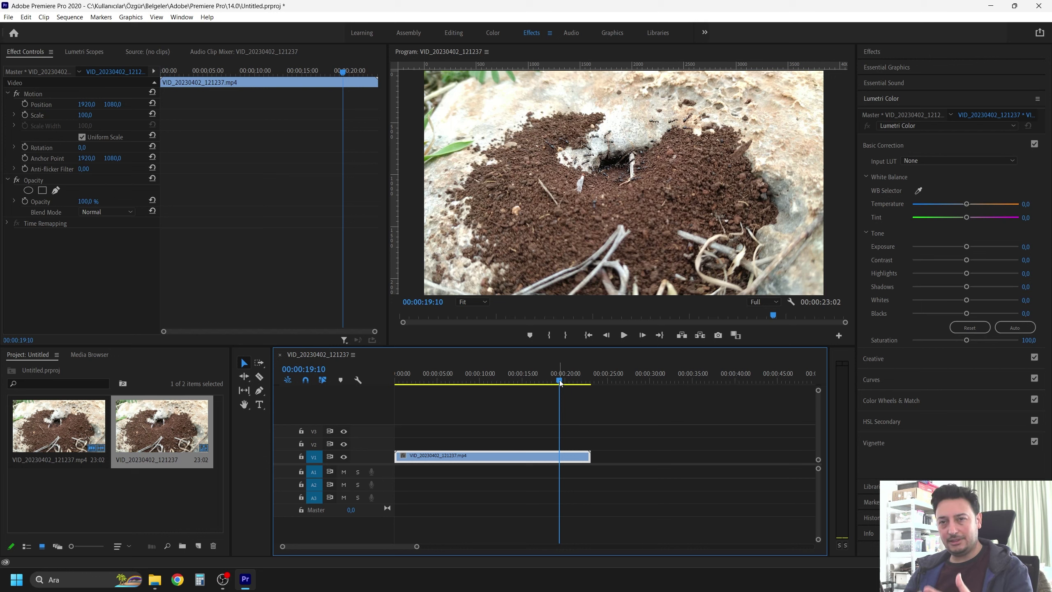
left_click_drag(560, 383, 398, 375)
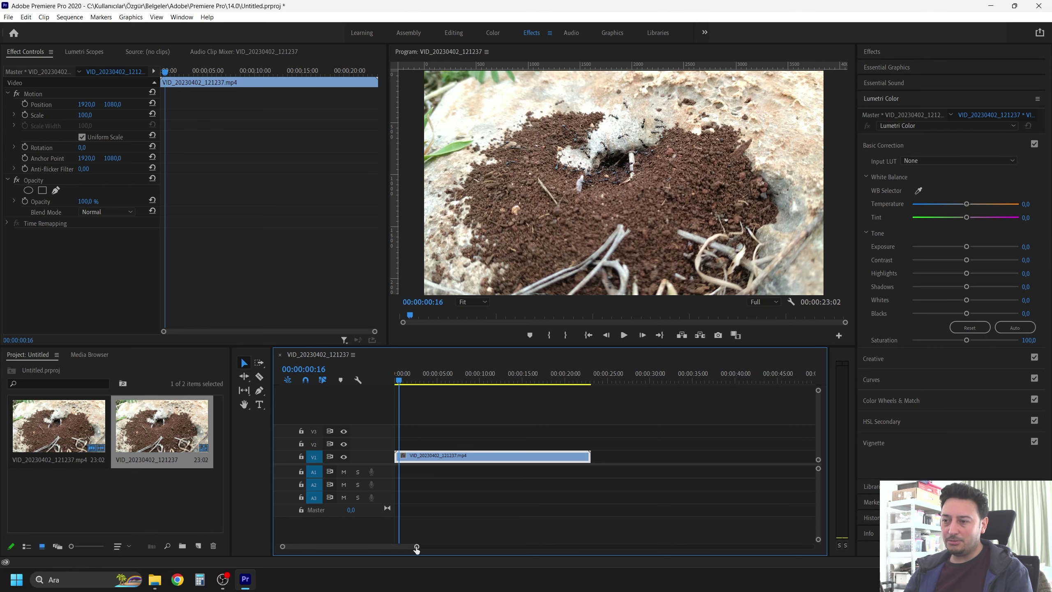
left_click_drag(417, 546, 404, 549)
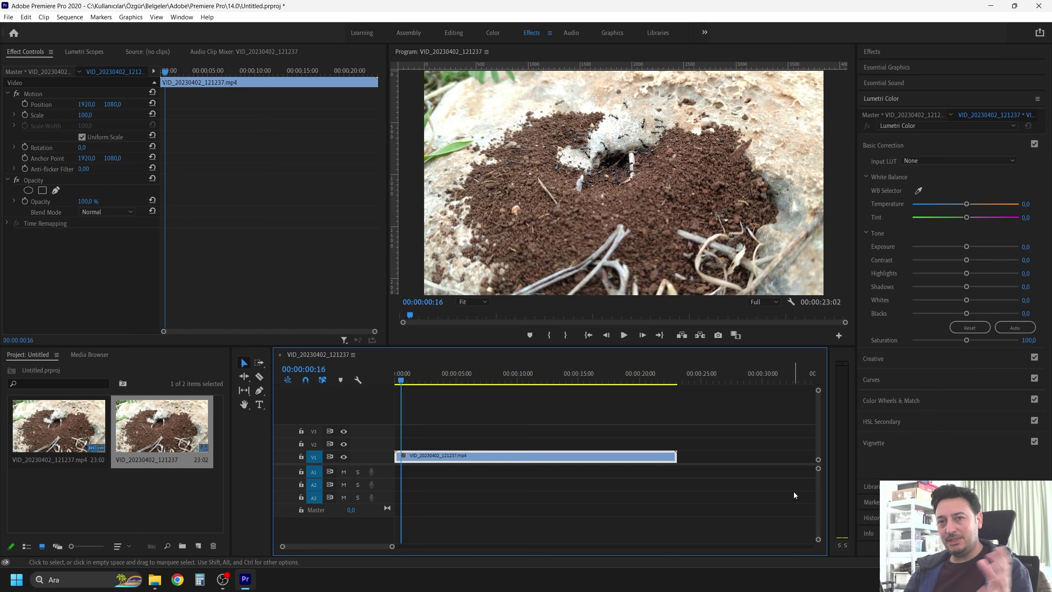
left_click_drag(822, 470, 819, 459)
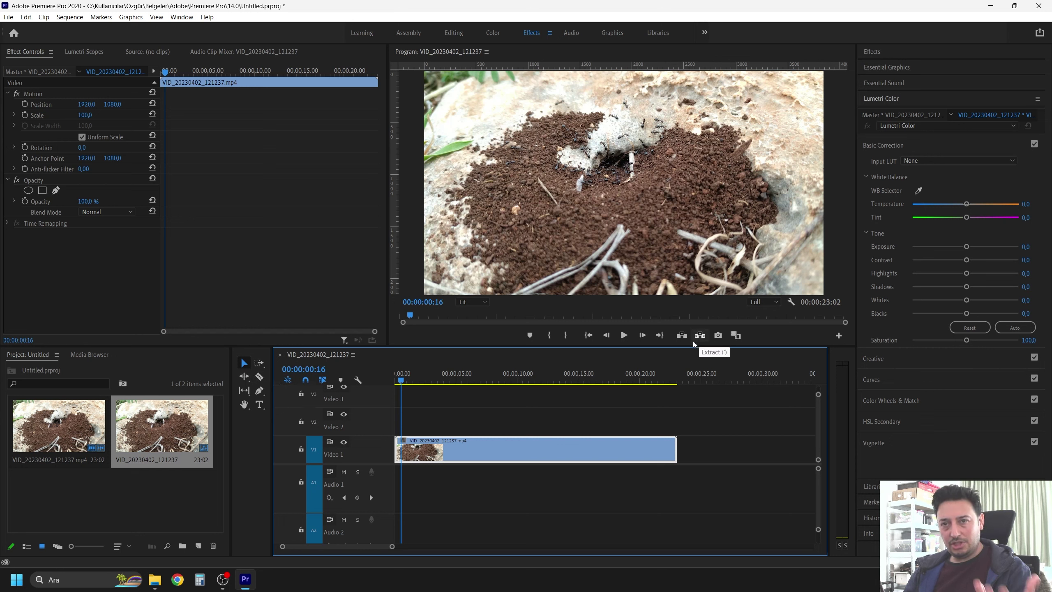
left_click(260, 376)
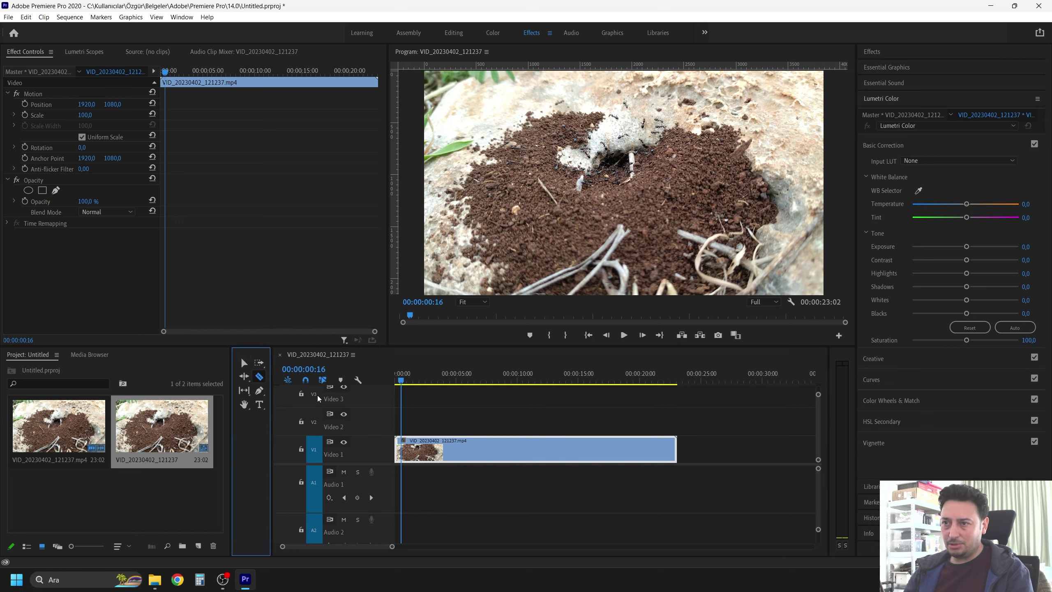
left_click(405, 445)
left_click(244, 363)
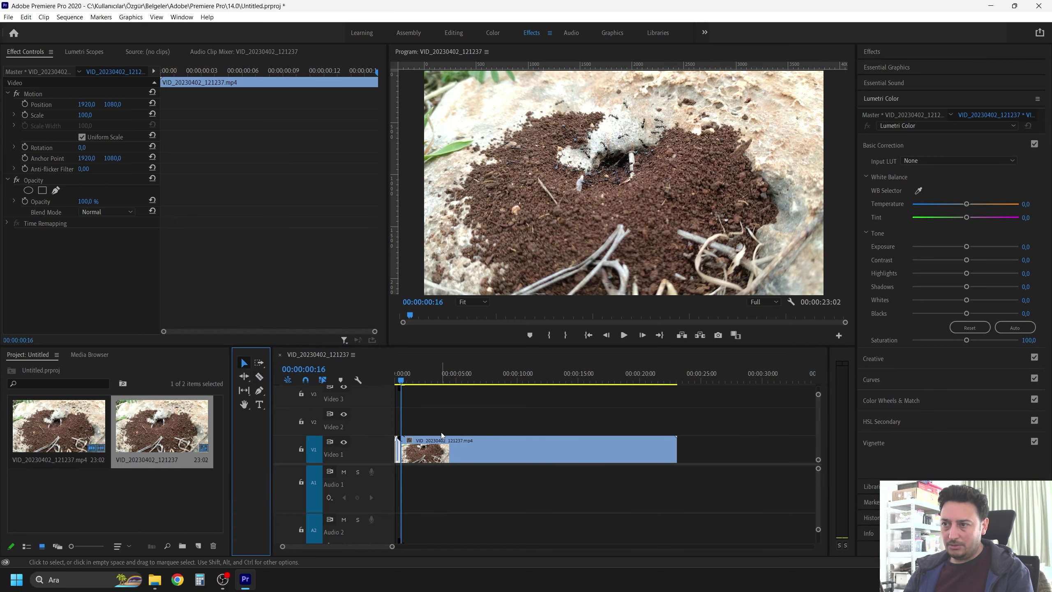
left_click(400, 450)
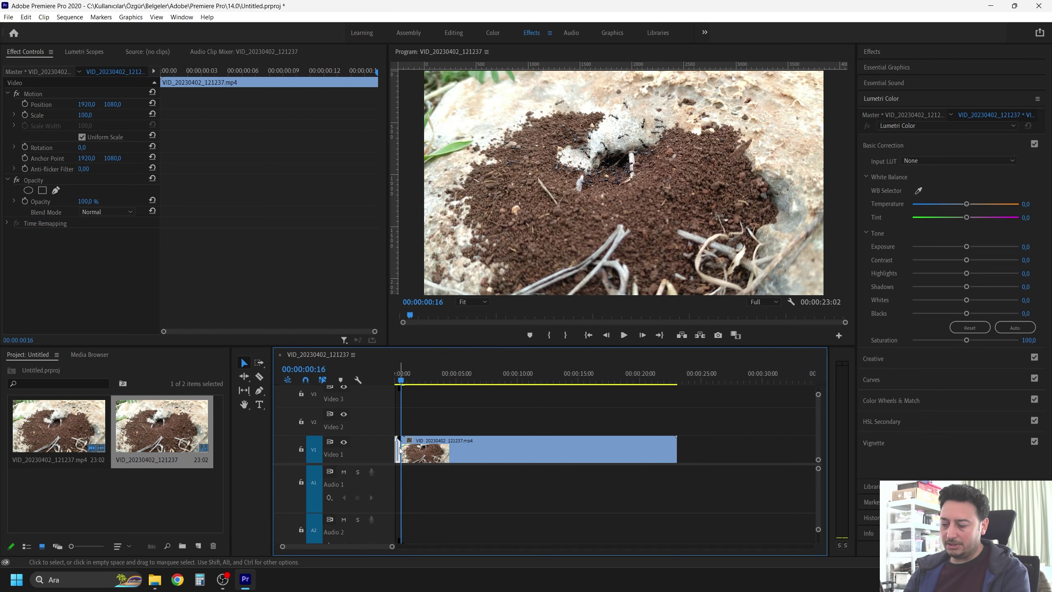
key("Delete")
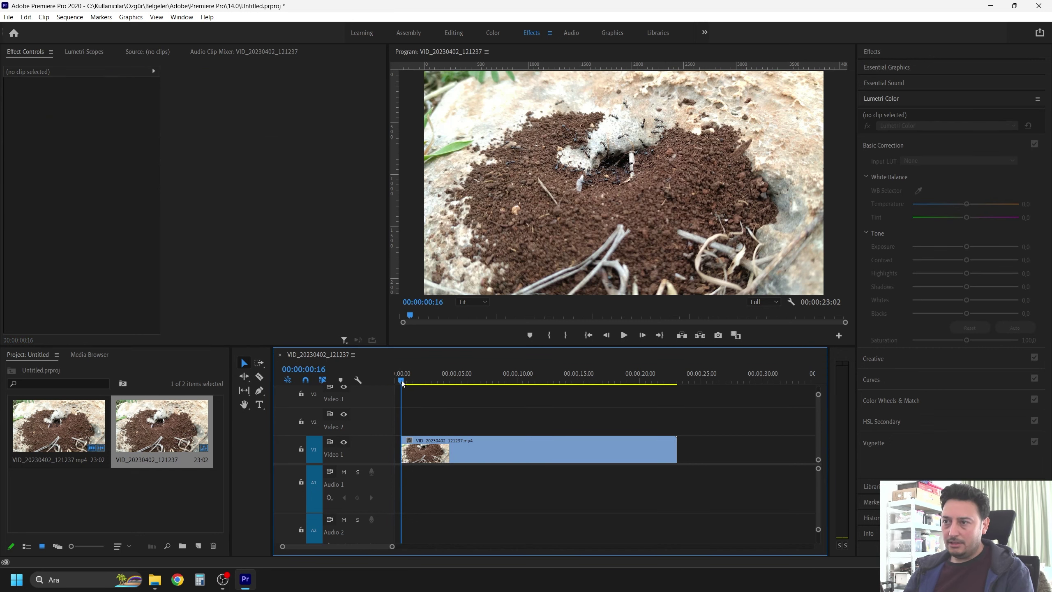
left_click_drag(400, 381, 396, 381)
left_click_drag(478, 446, 461, 449)
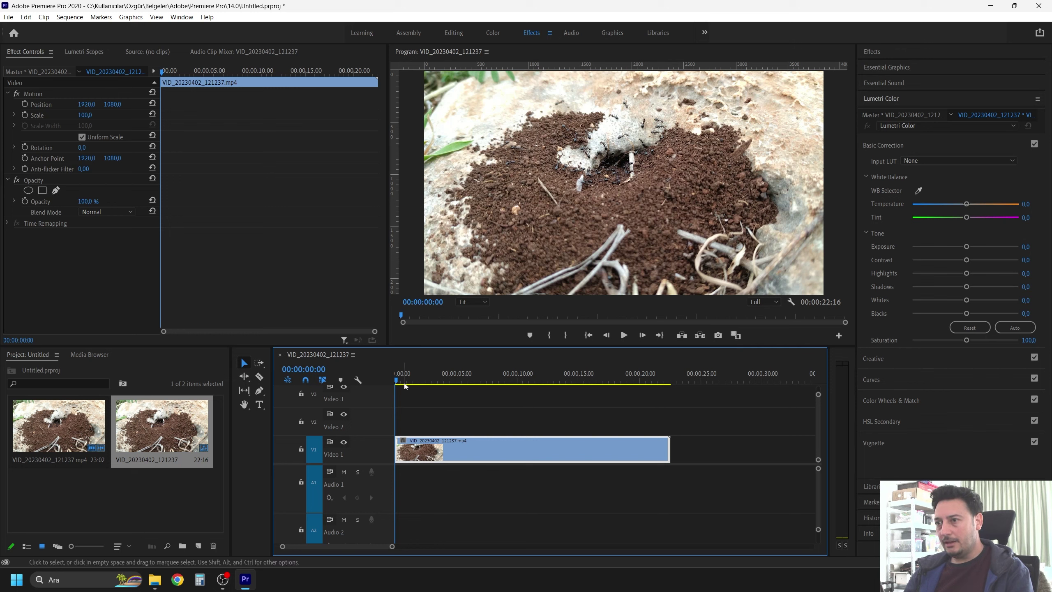
Step: Mark the range from 00:00:20:00 to past the clip's end and extract it to shorten the sequence to 20 seconds
left_click_drag(397, 380, 633, 394)
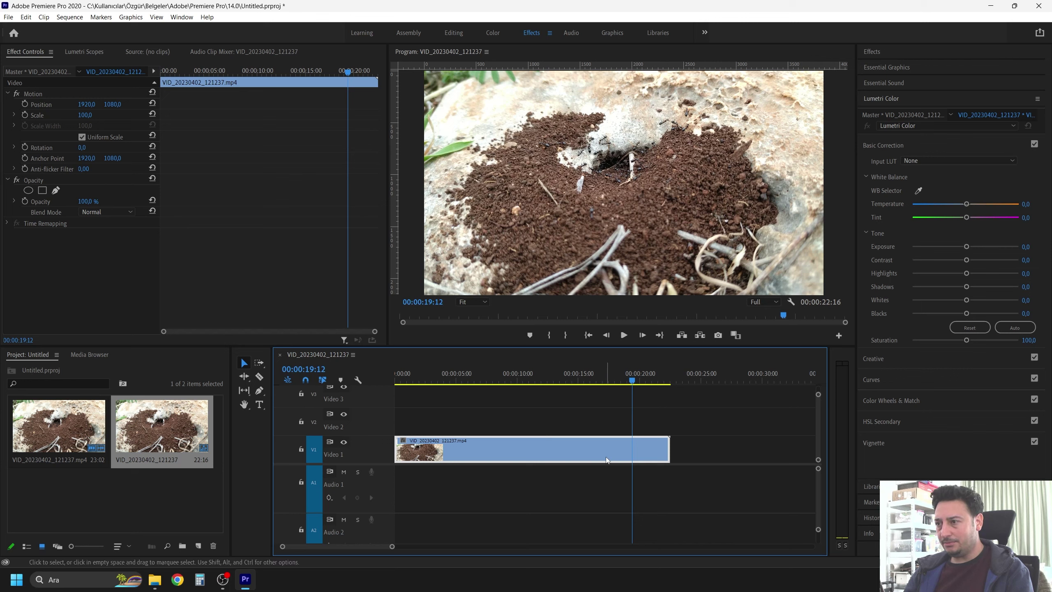
left_click_drag(633, 384, 638, 384)
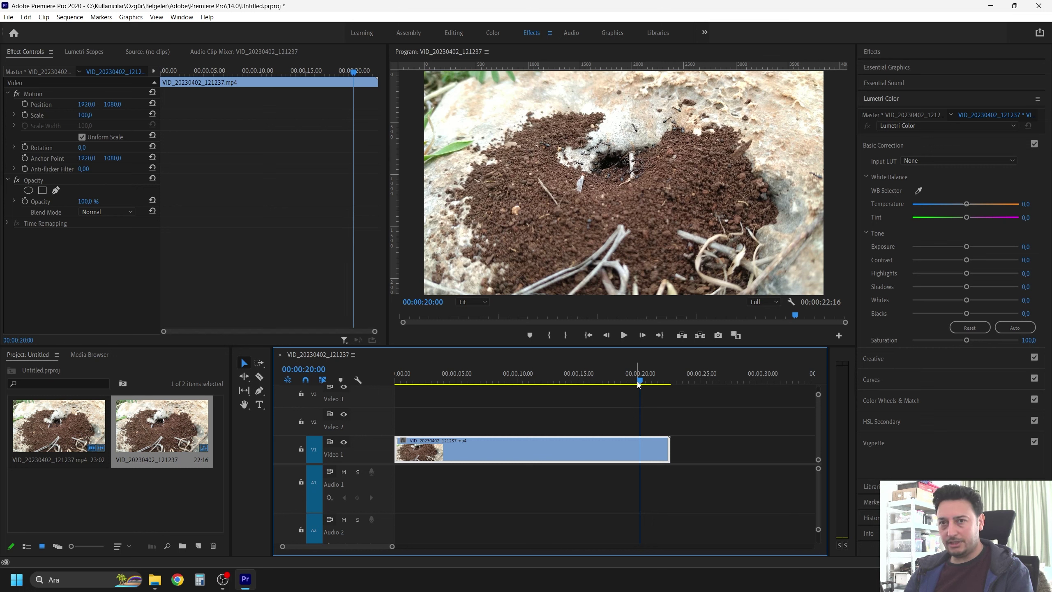
left_click(548, 335)
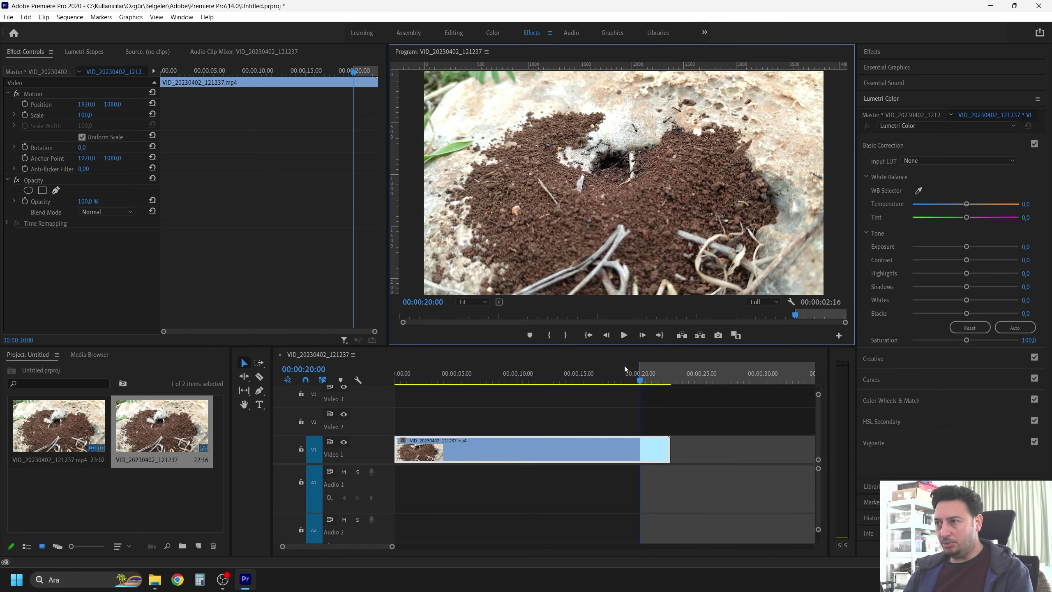
left_click(674, 381)
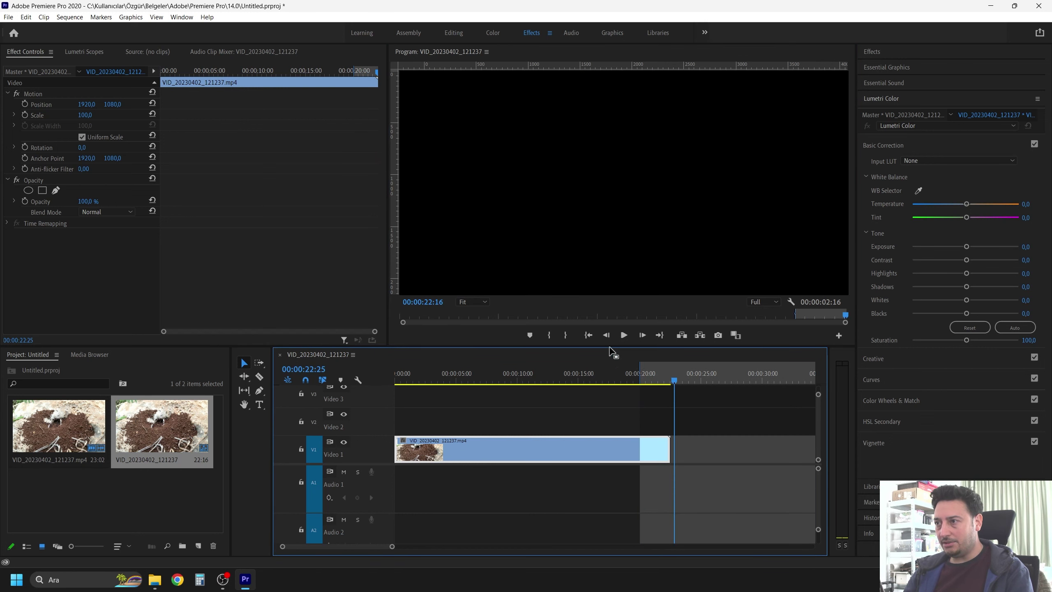
left_click(566, 335)
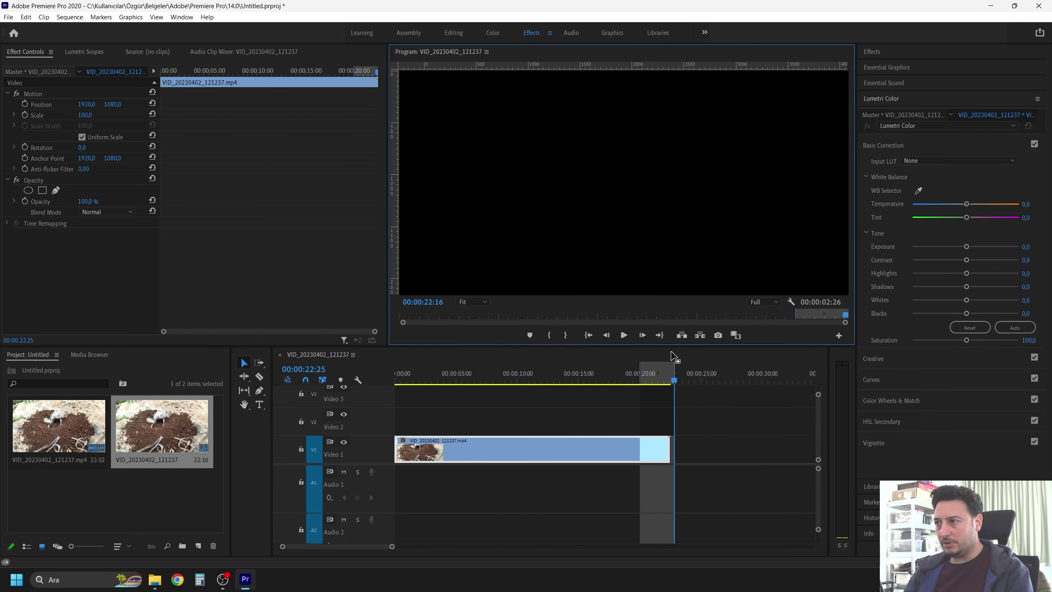
left_click(700, 335)
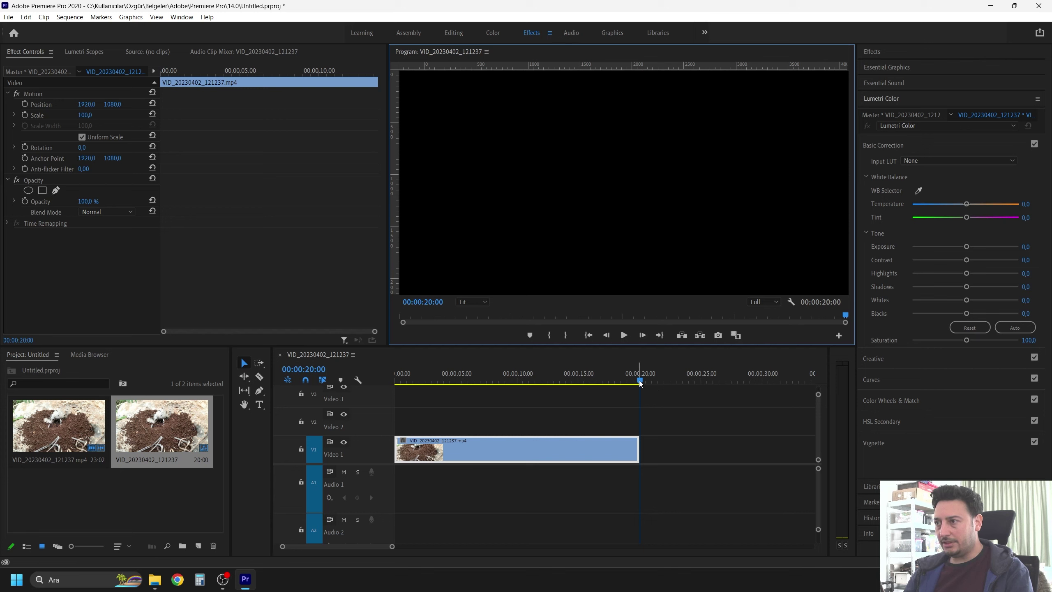
Step: Search the effects for "warp" and apply Warp Stabilizer to the clip on V1
left_click_drag(639, 380, 506, 382)
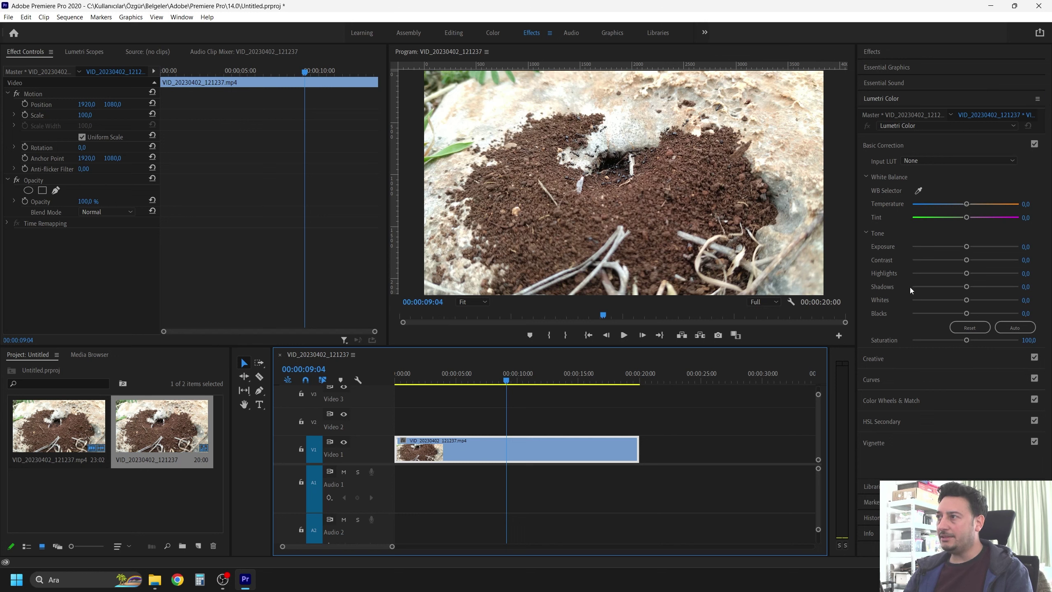
left_click(905, 124)
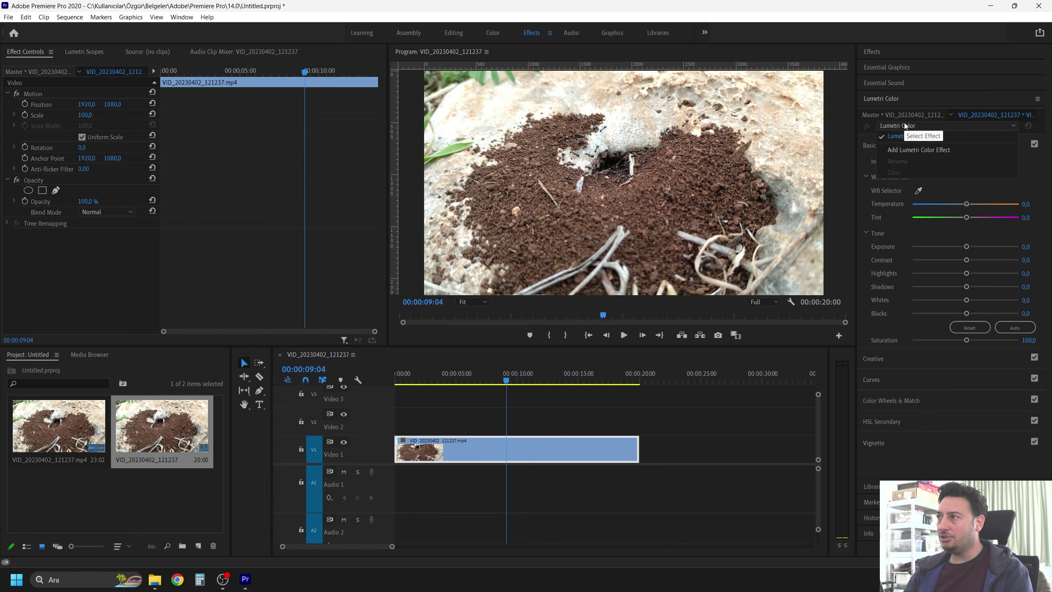
left_click(882, 52)
left_click(906, 65)
type("warp")
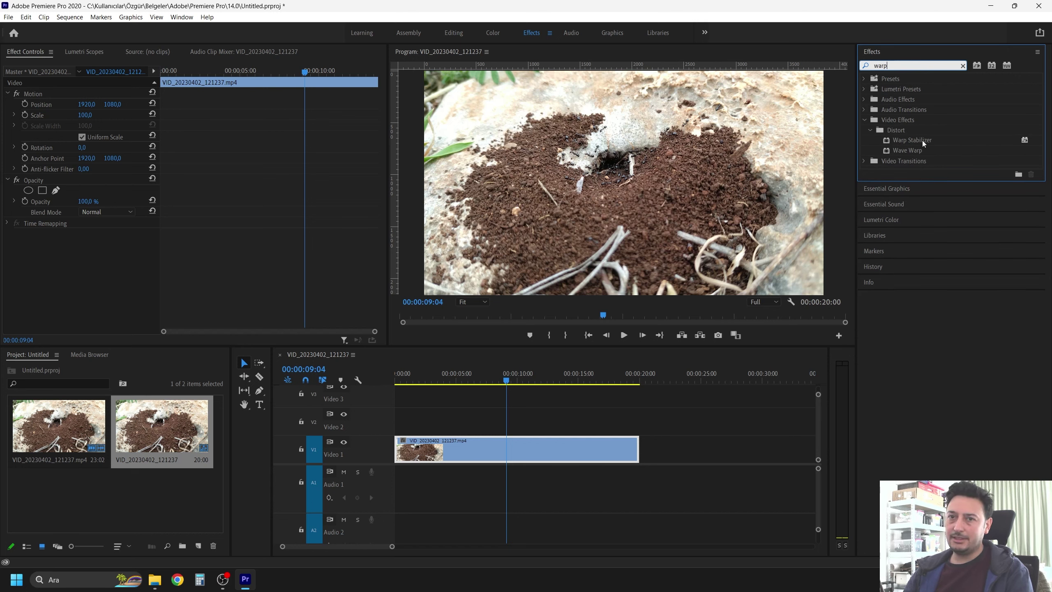
left_click(923, 139)
left_click_drag(822, 262, 477, 448)
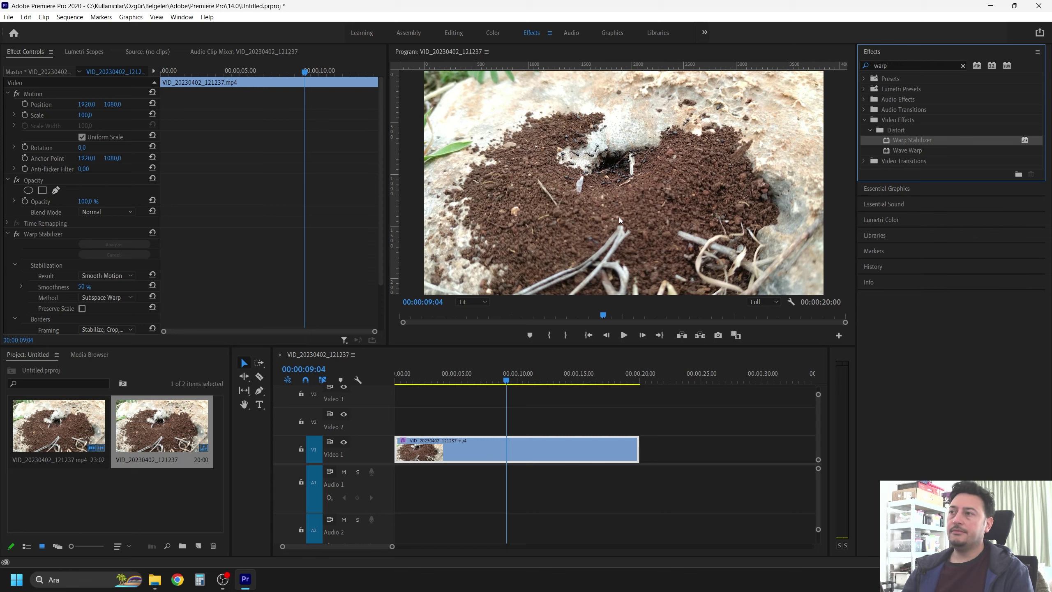
Step: Play back the first few seconds of the clip from the sequence start to check the stabilization
left_click_drag(506, 380, 394, 384)
key("space")
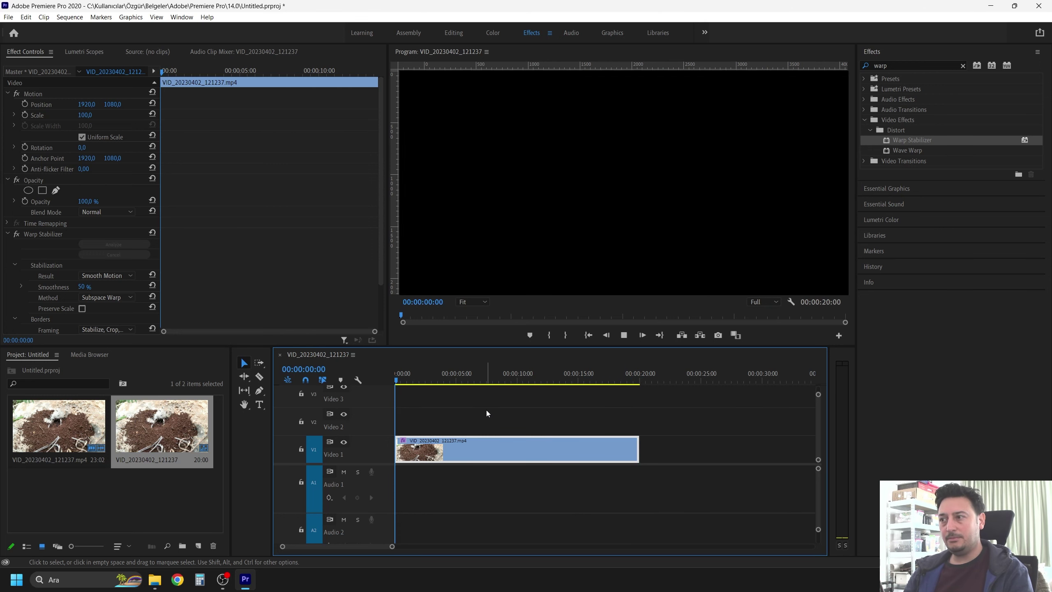
key("space")
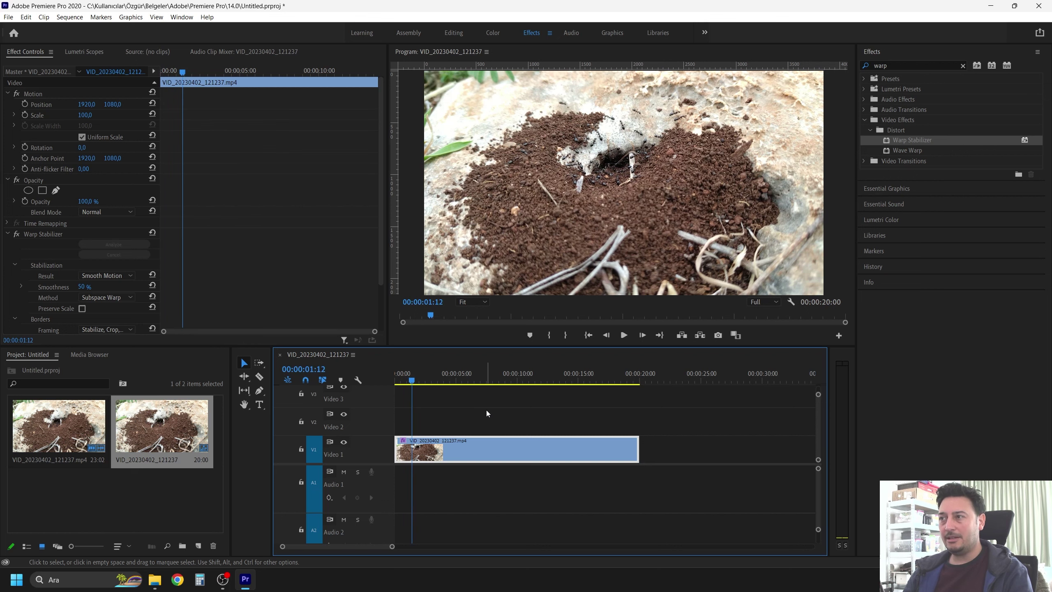
left_click(411, 380)
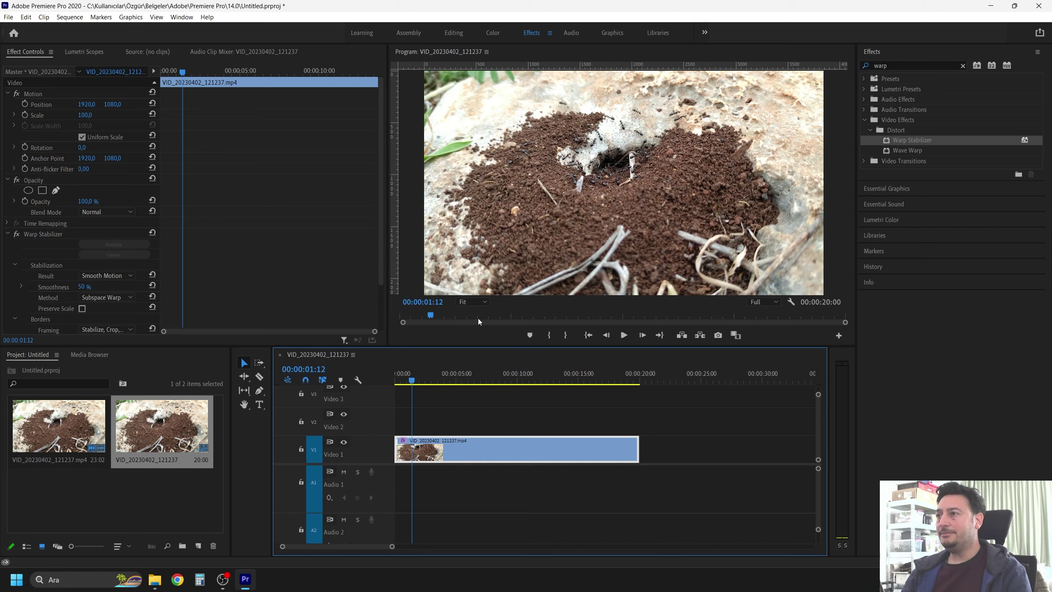
key("space")
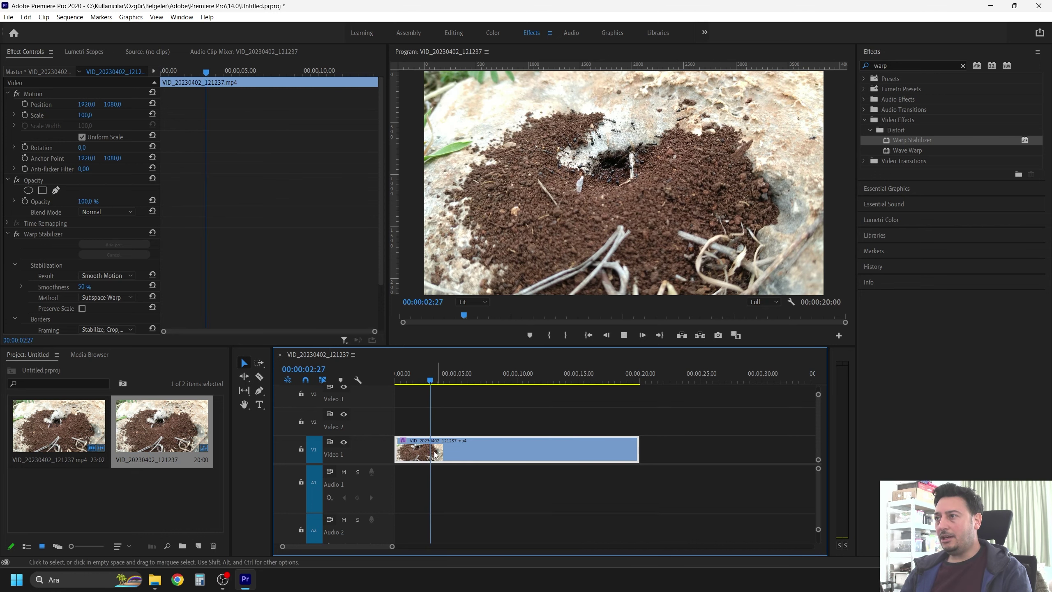
key("space")
Step: Adjust the clip's Lumetri tone: Shadows 25.0, Highlights -15.4, Contrast 12.5 and Exposure 0.2
left_click(892, 220)
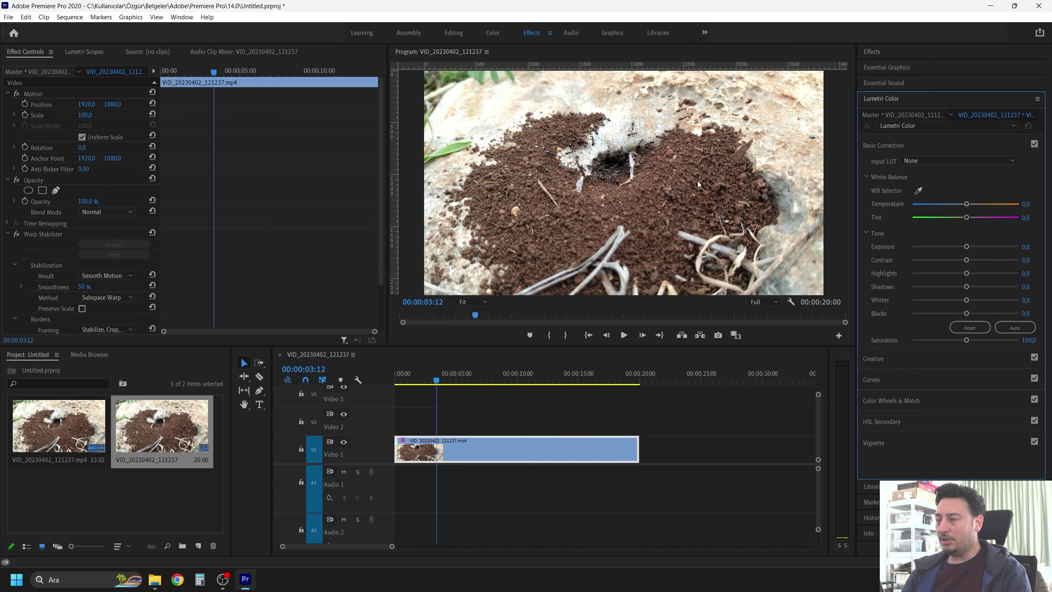
left_click_drag(968, 286, 972, 260)
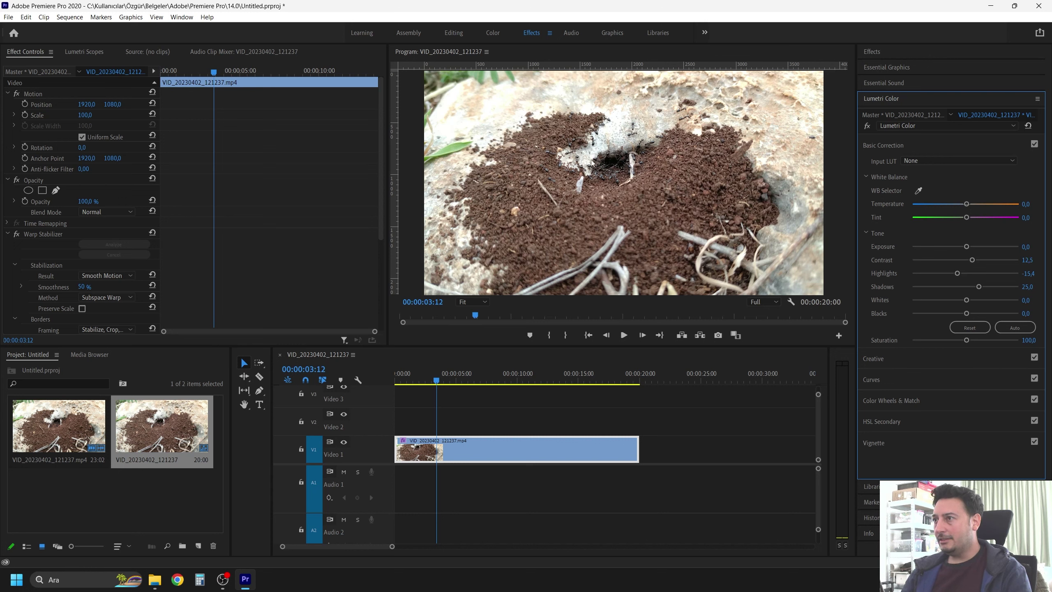
left_click_drag(966, 247, 968, 248)
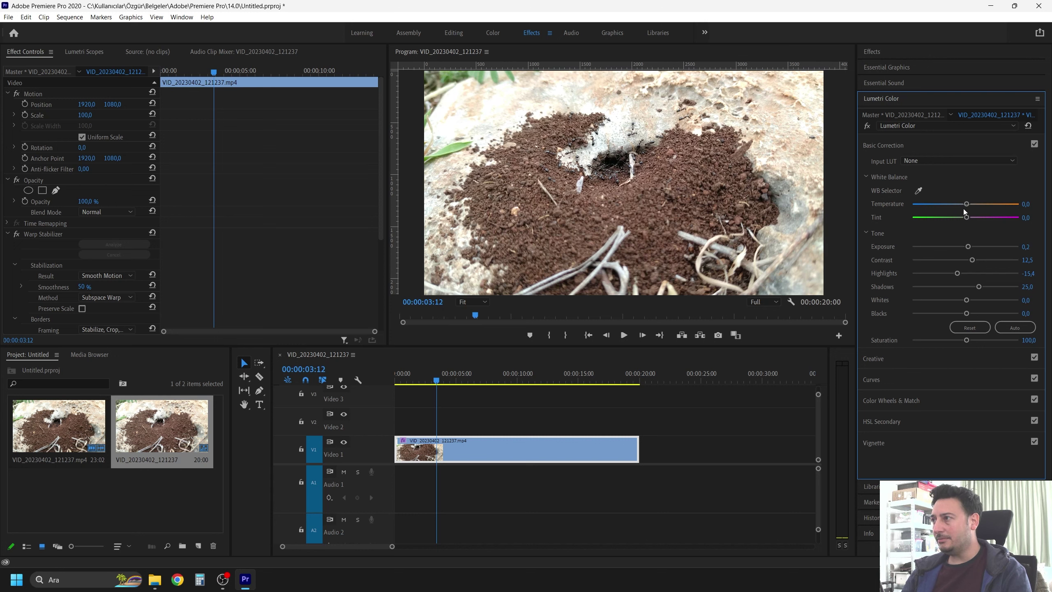
Step: Set the clip's white balance Temperature to 5.0
left_click(1030, 204)
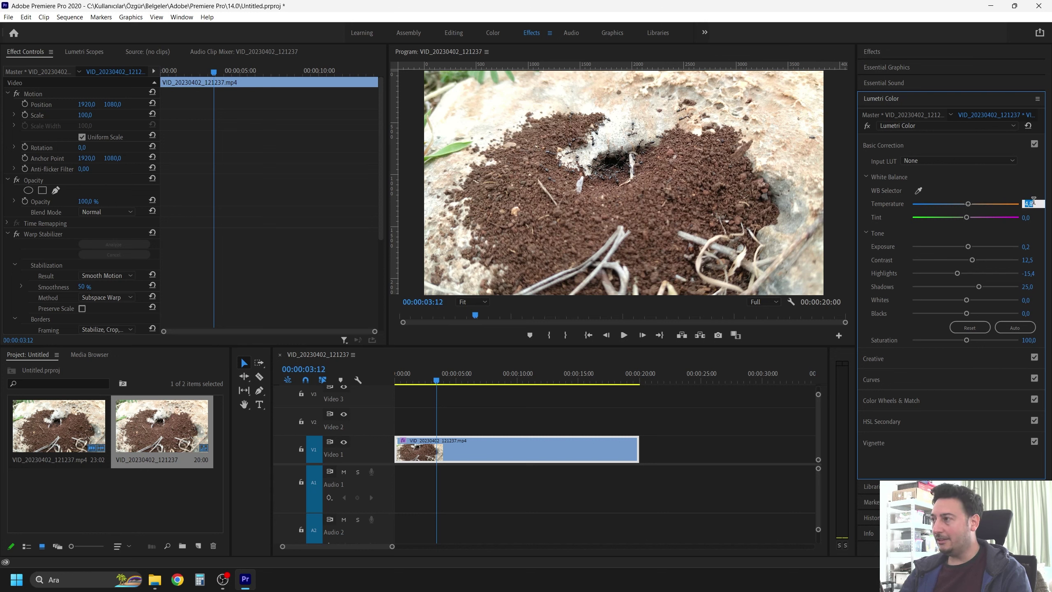
type("5")
key("Return")
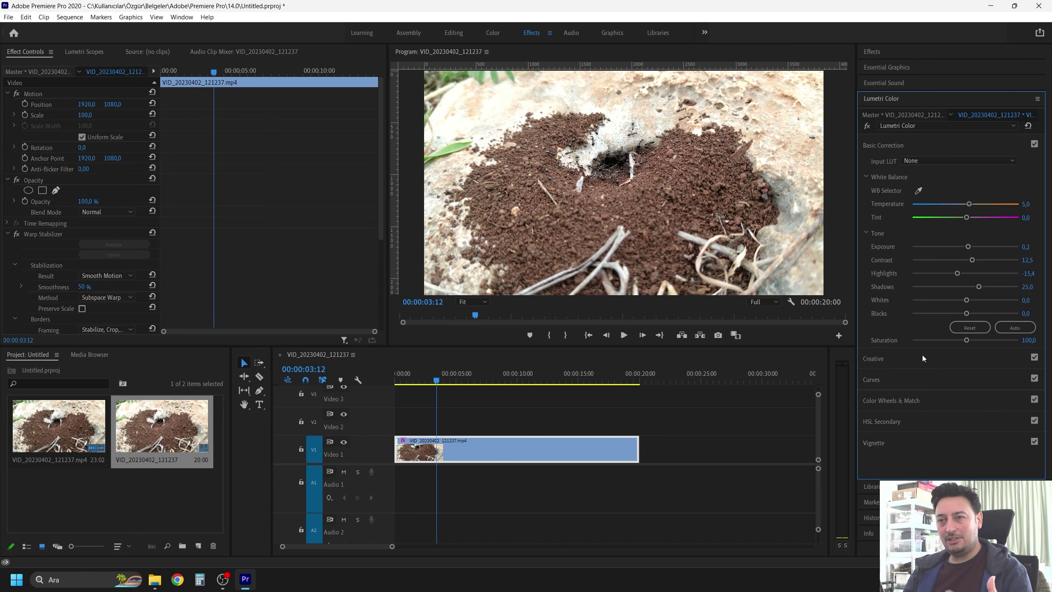
Step: Try the Fuji ETERNA 250D Kodak 2395 (by Adobe) creative look on the clip and undo it
left_click(883, 358)
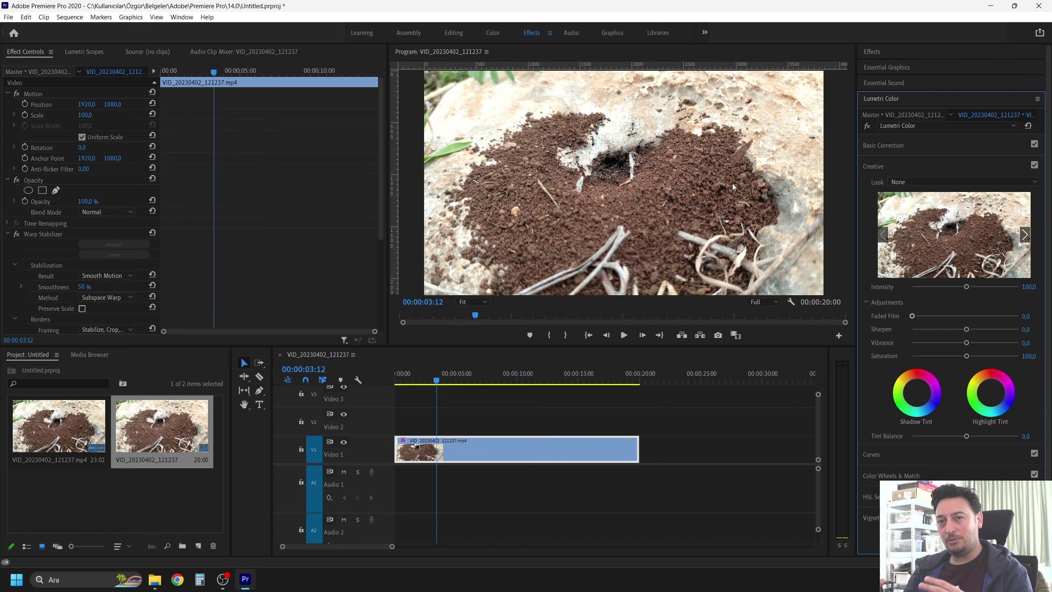
left_click(941, 185)
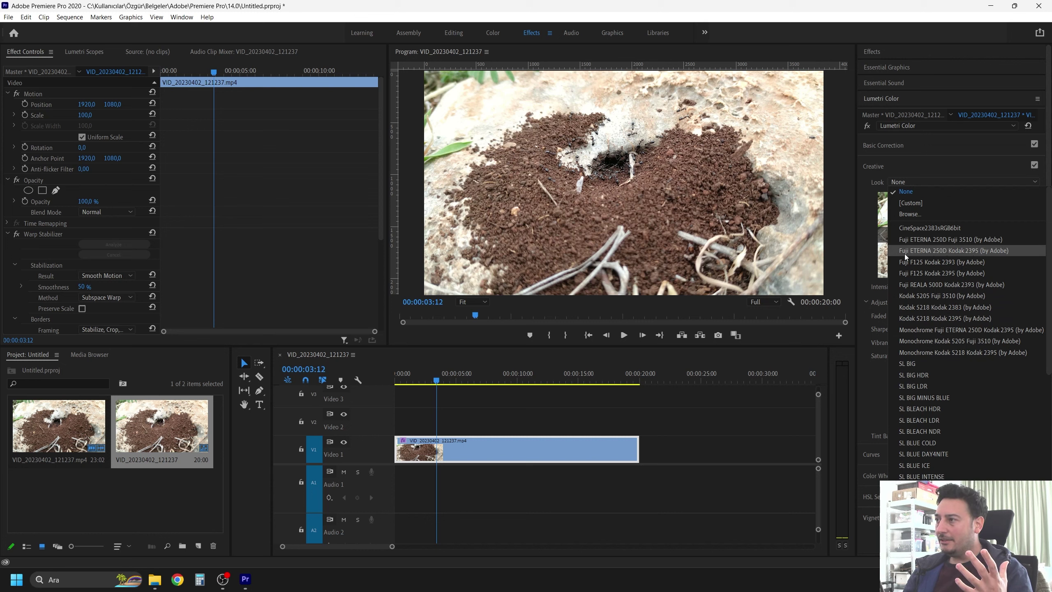
left_click(972, 252)
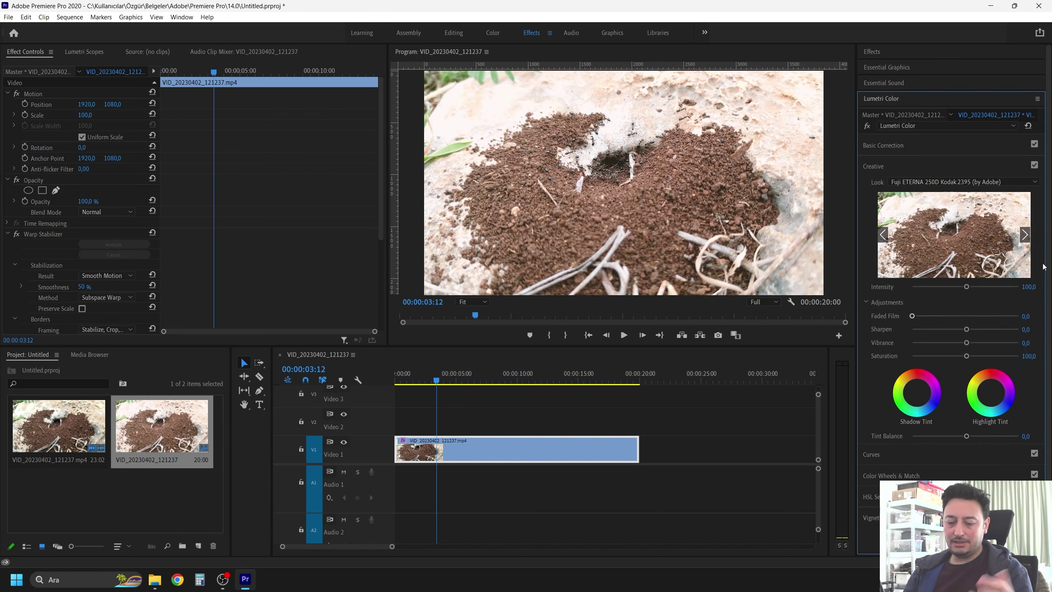
key("ctrl+z")
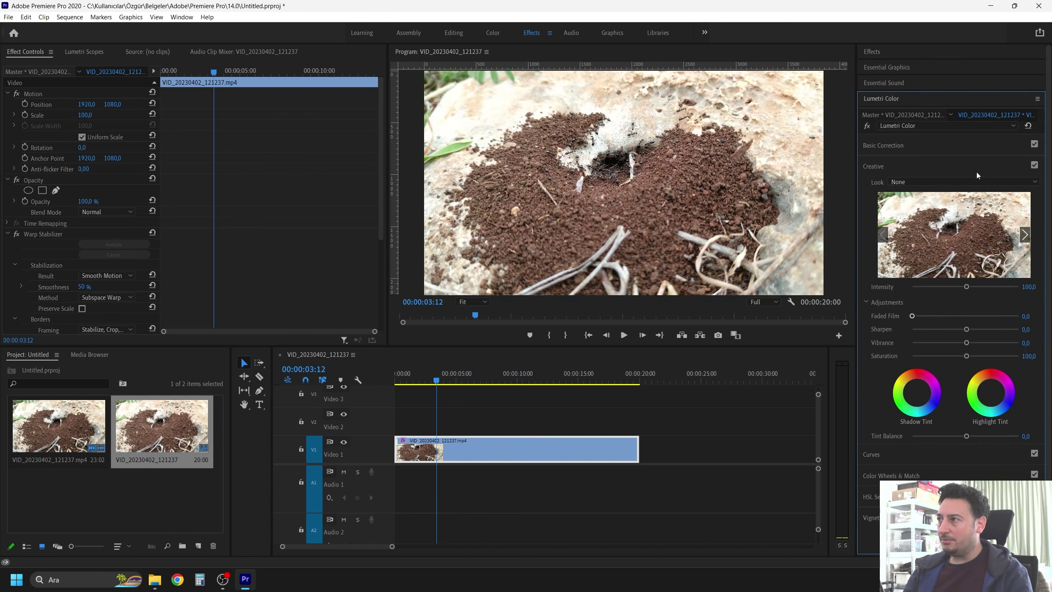
Step: Apply the Fuji REALA 500D Kodak 2393 (by Adobe) creative look to the clip at an Intensity of 50
left_click(958, 181)
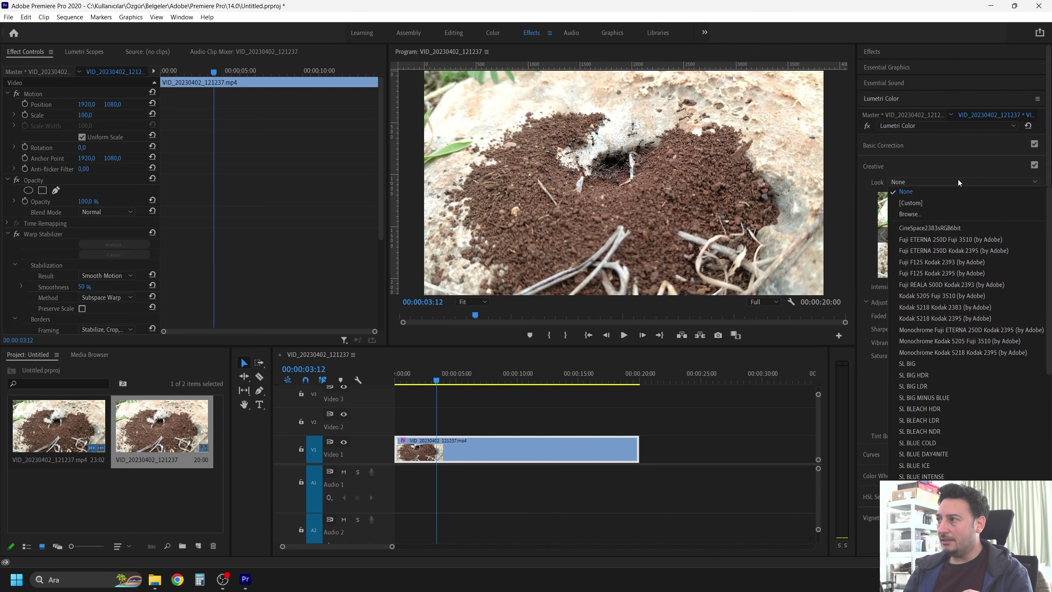
left_click(922, 284)
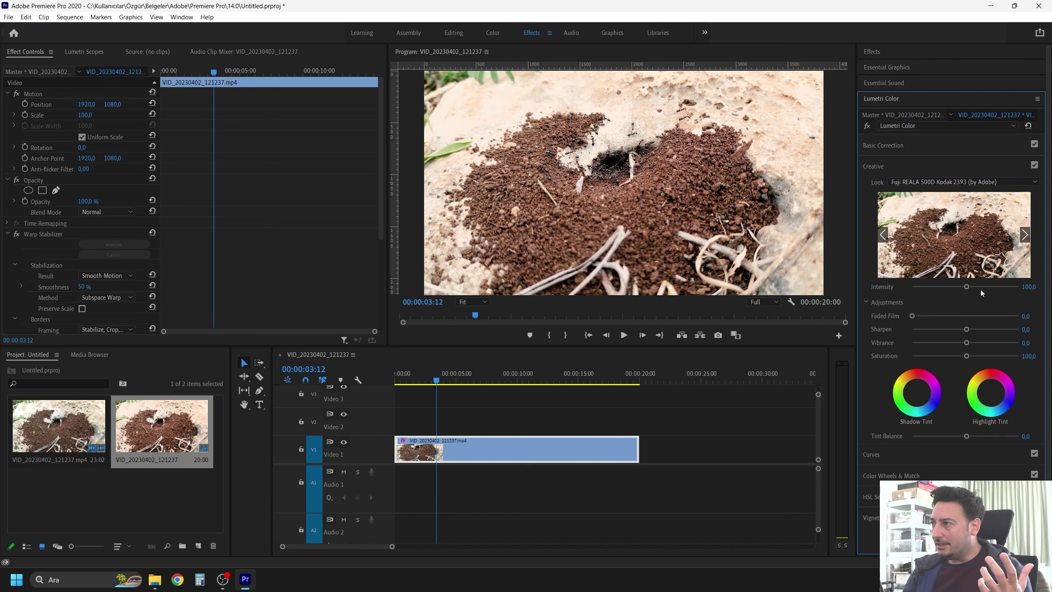
left_click(1029, 286)
type("50")
key("Return")
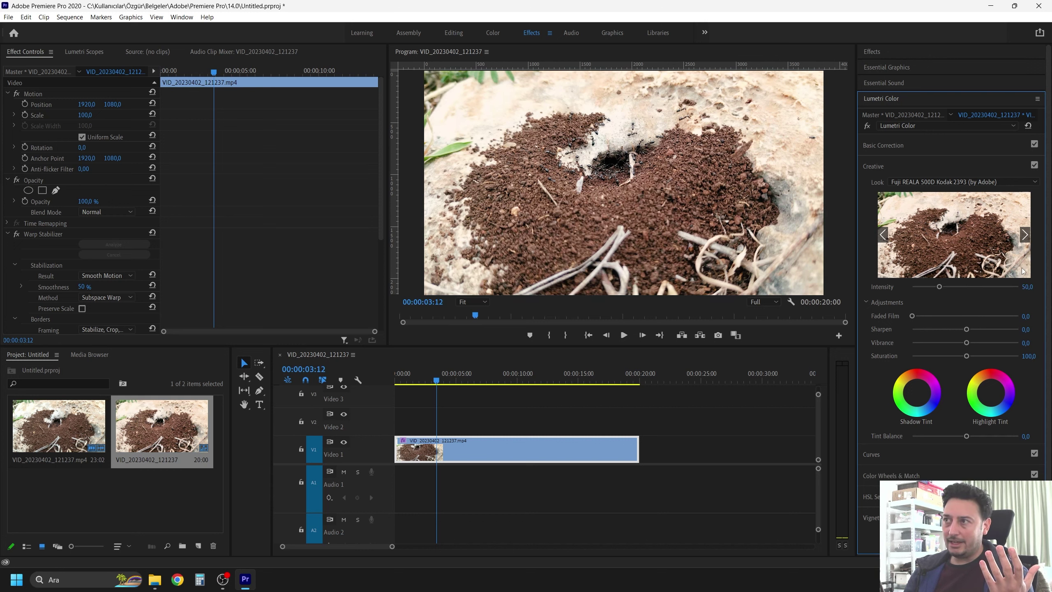
Step: Darken the frame's edges with a Vignette Amount of about -1.4
left_click(891, 517)
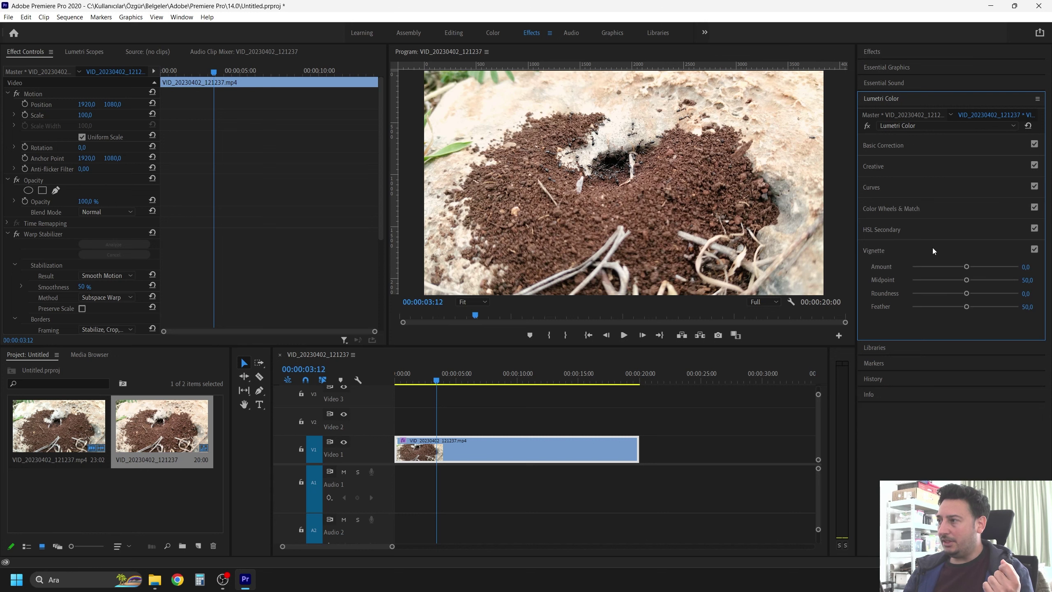
left_click_drag(966, 266, 940, 266)
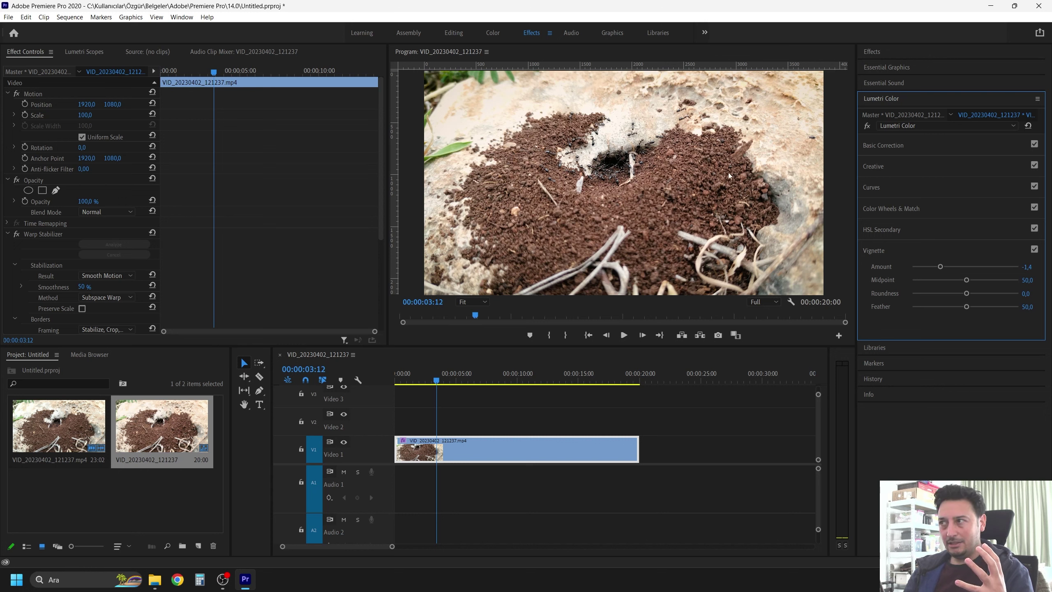
Step: Shape the white RGB curve with a fixed midpoint, a slightly lowered shadow point and a slightly raised highlight point
left_click(890, 189)
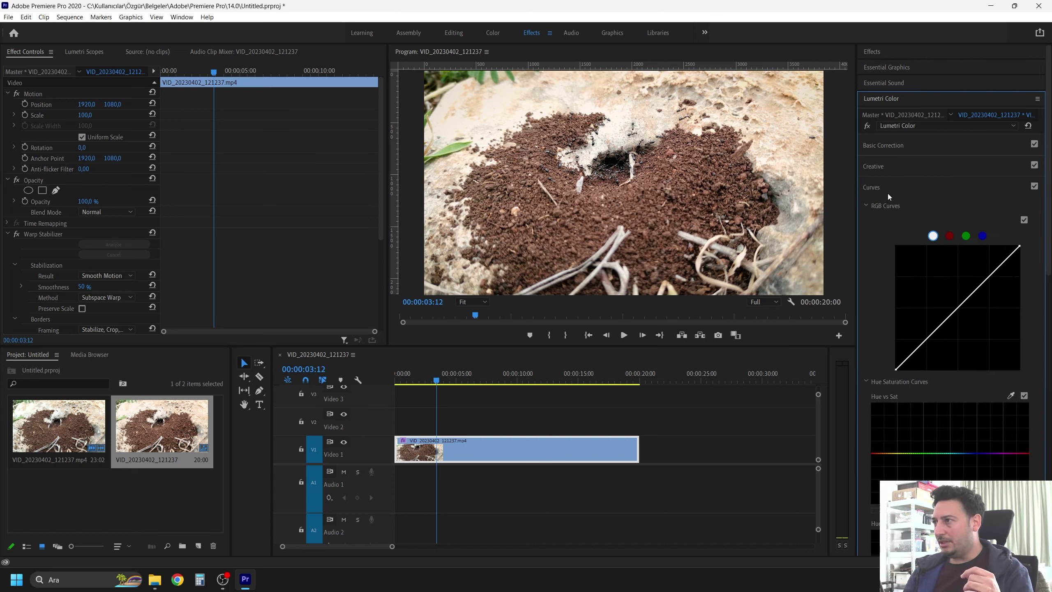
left_click(960, 305)
left_click_drag(994, 276, 989, 270)
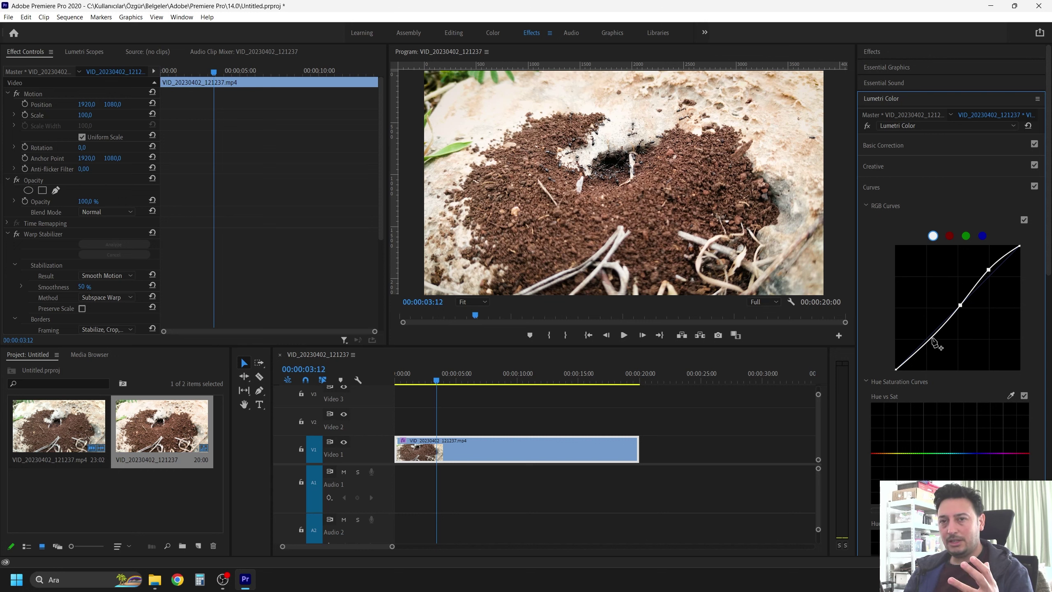
left_click_drag(934, 339, 933, 340)
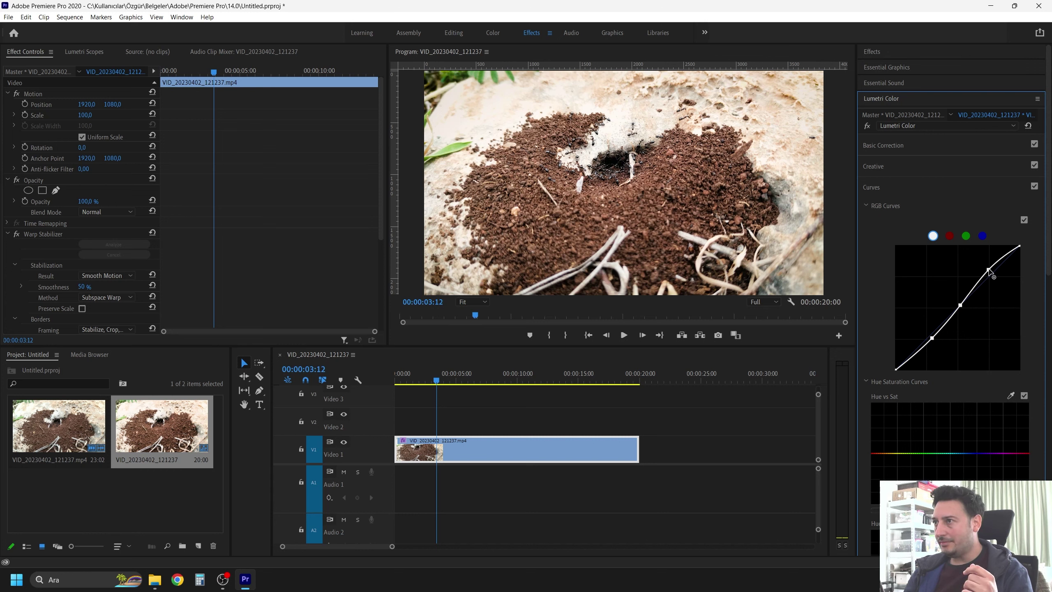
left_click_drag(990, 270, 995, 273)
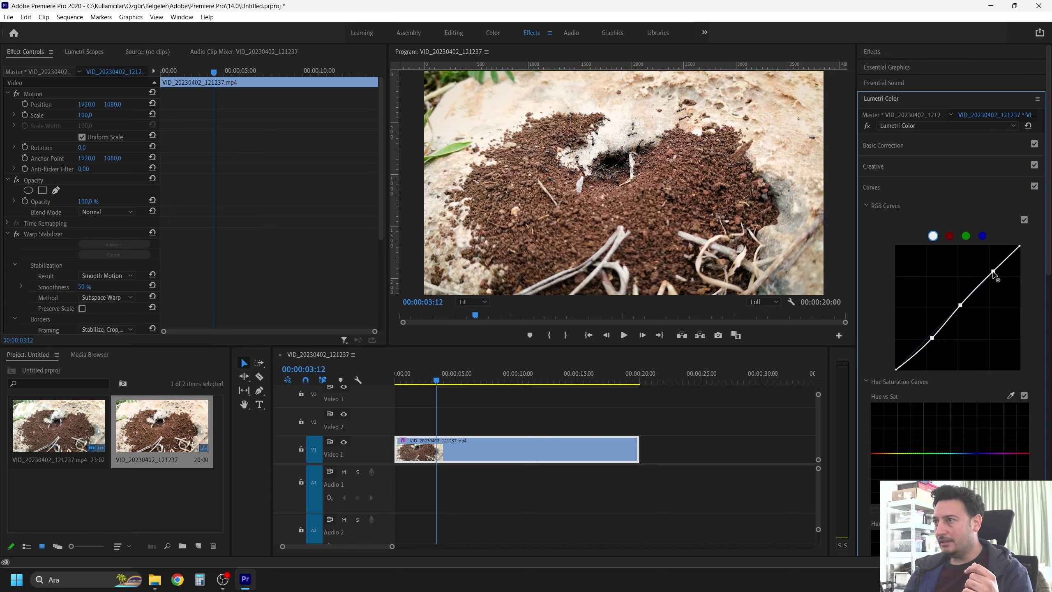
Step: Try Exposure values of 0.4 and 0.7 in the basic correction and settle on 0.5
left_click(899, 147)
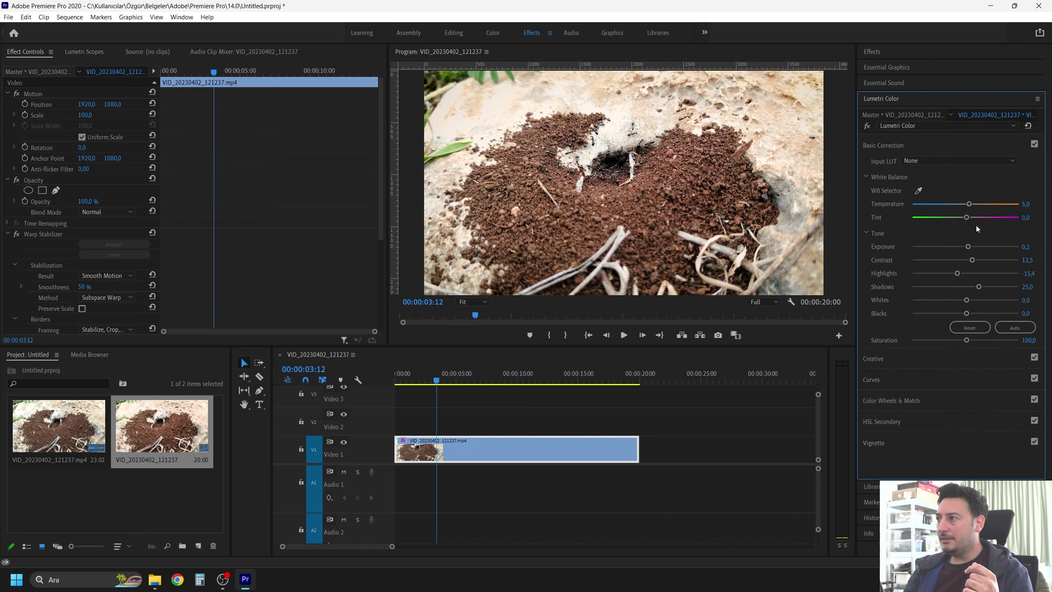
left_click(1026, 247)
type("0")
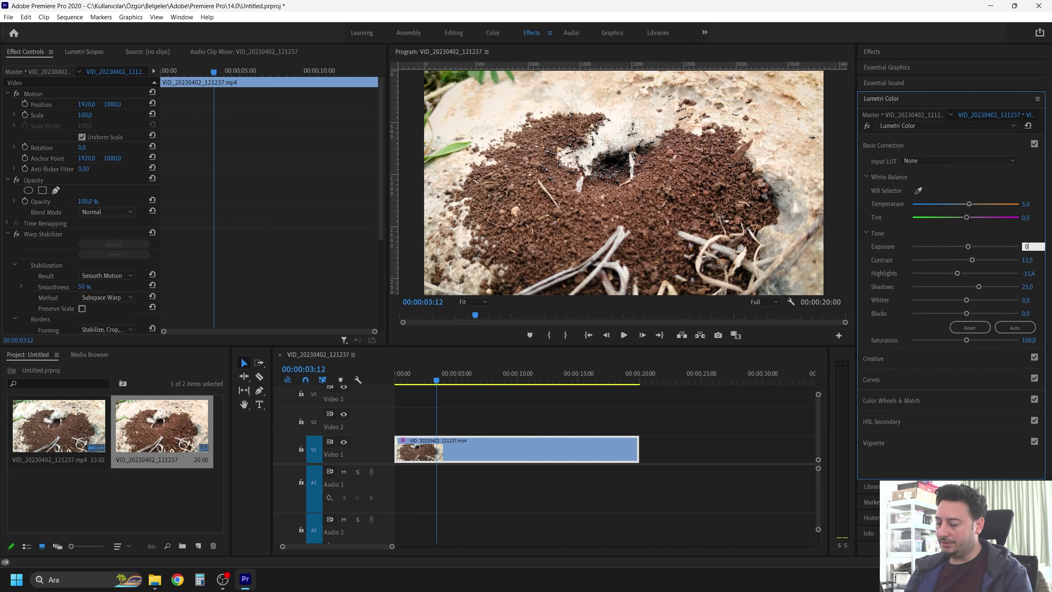
type(",4")
key("Return")
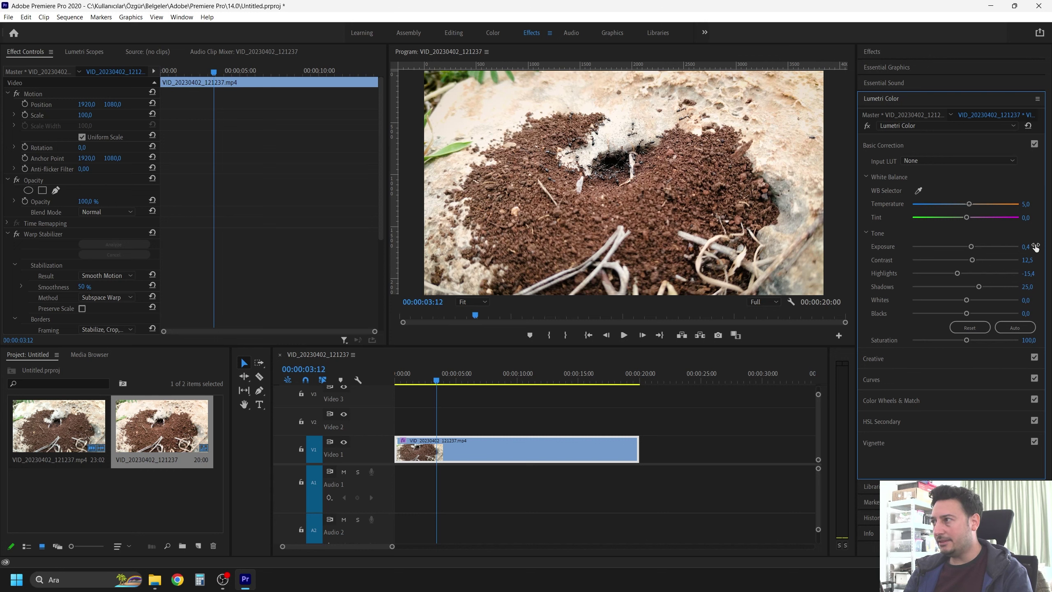
left_click(1033, 245)
type("0")
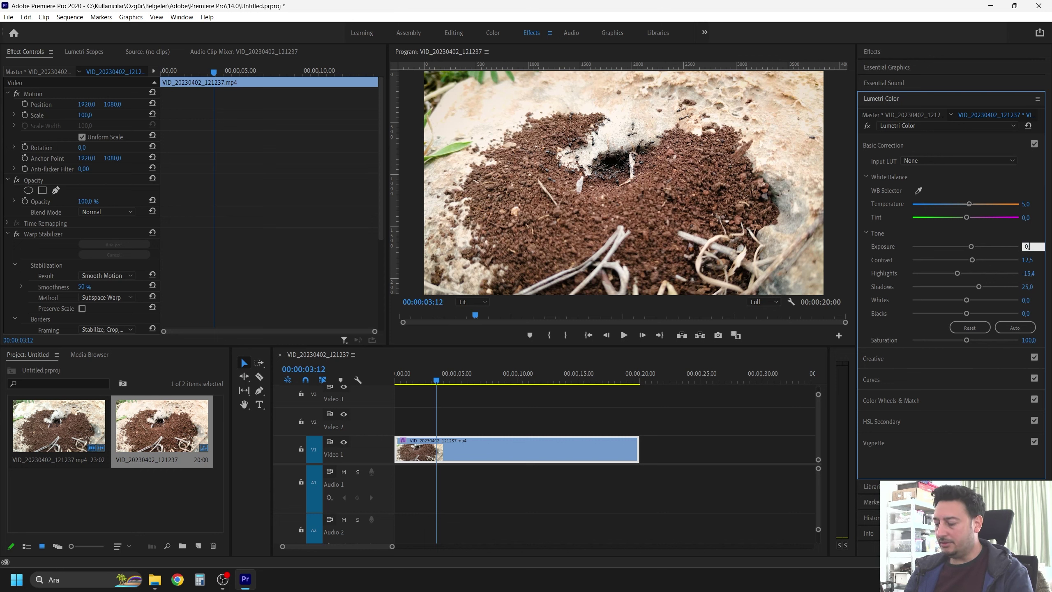
type(",7")
key("Return")
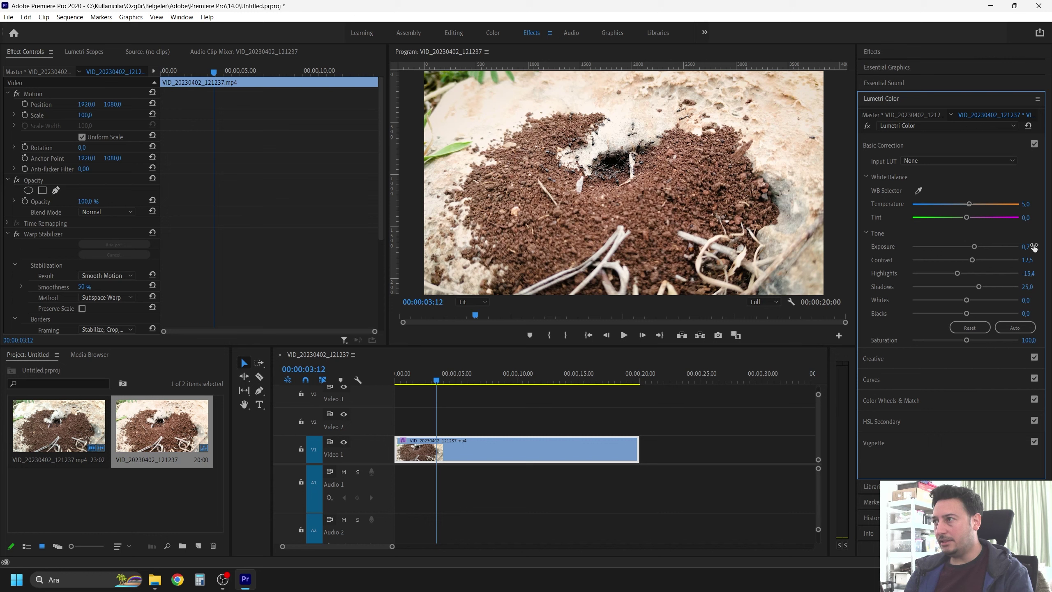
left_click(1034, 246)
type("0")
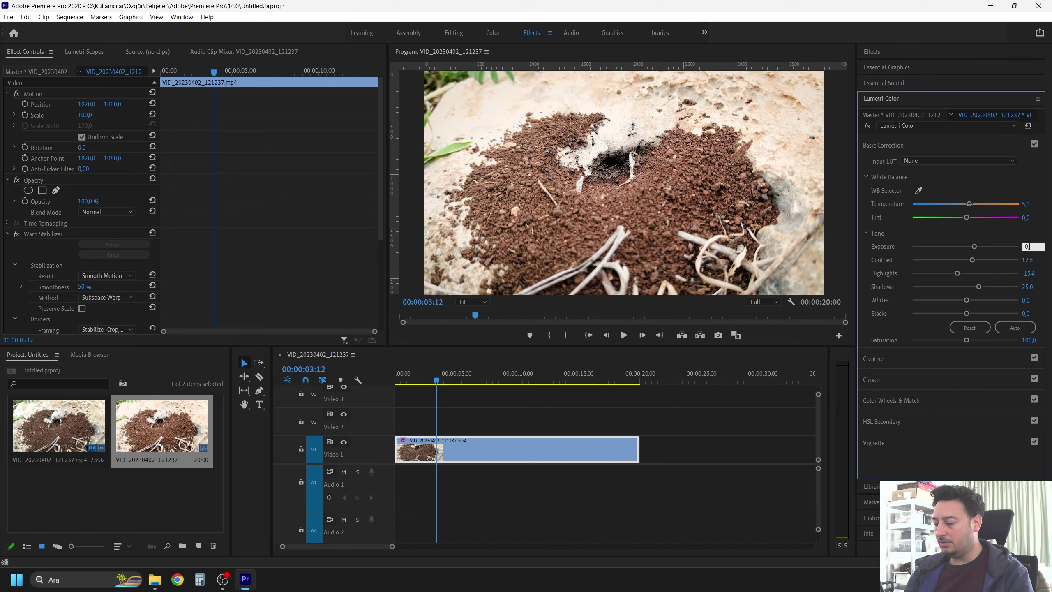
type(",5")
key("Return")
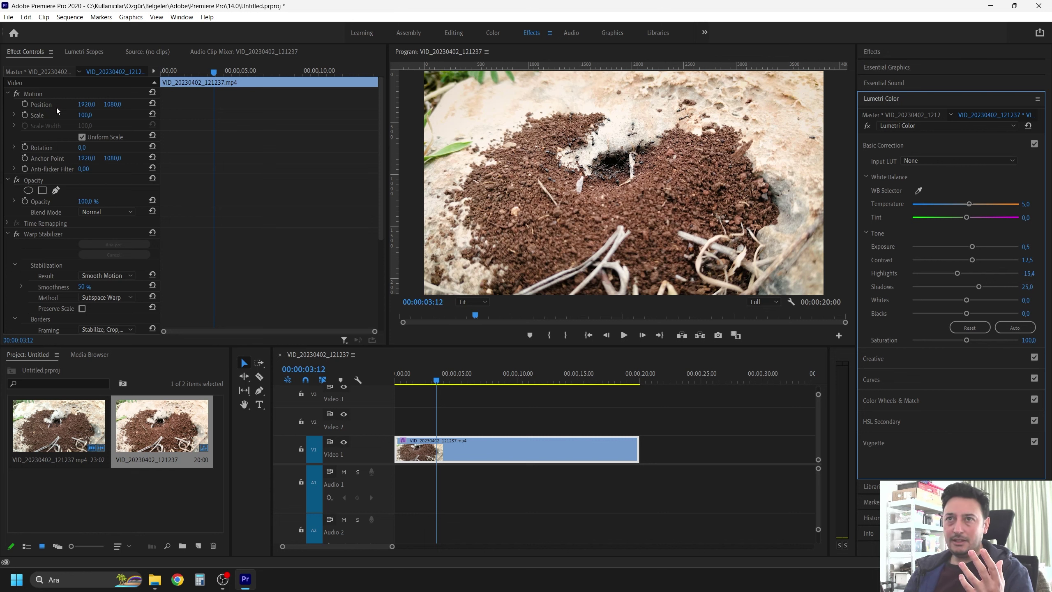
Step: Reframe the clip with Position 1952.0, 1093.0 and Scale 103.0
left_click(86, 105)
left_click_drag(87, 105, 116, 104)
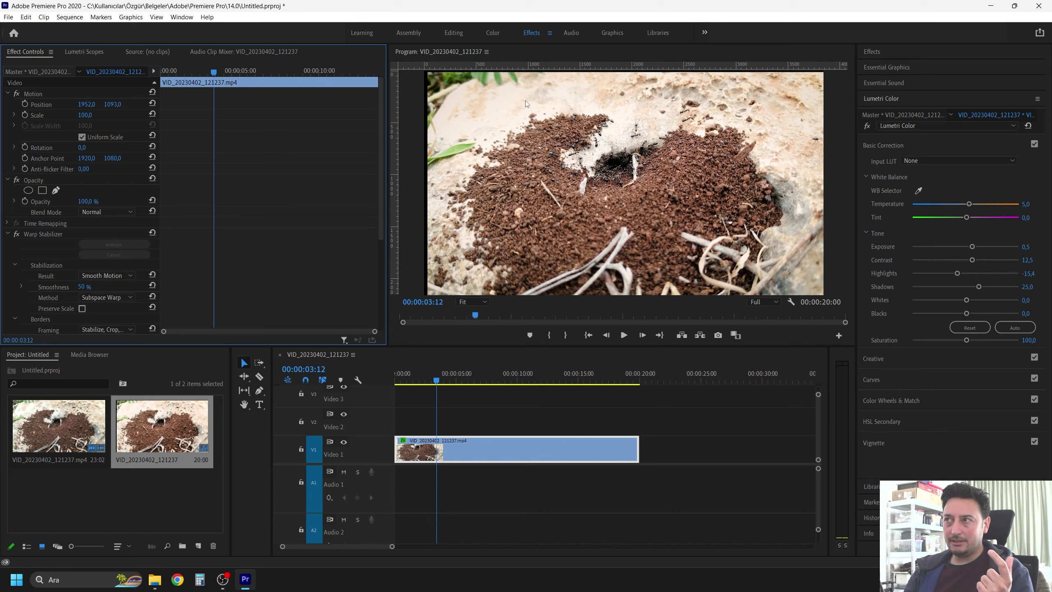
left_click(92, 116)
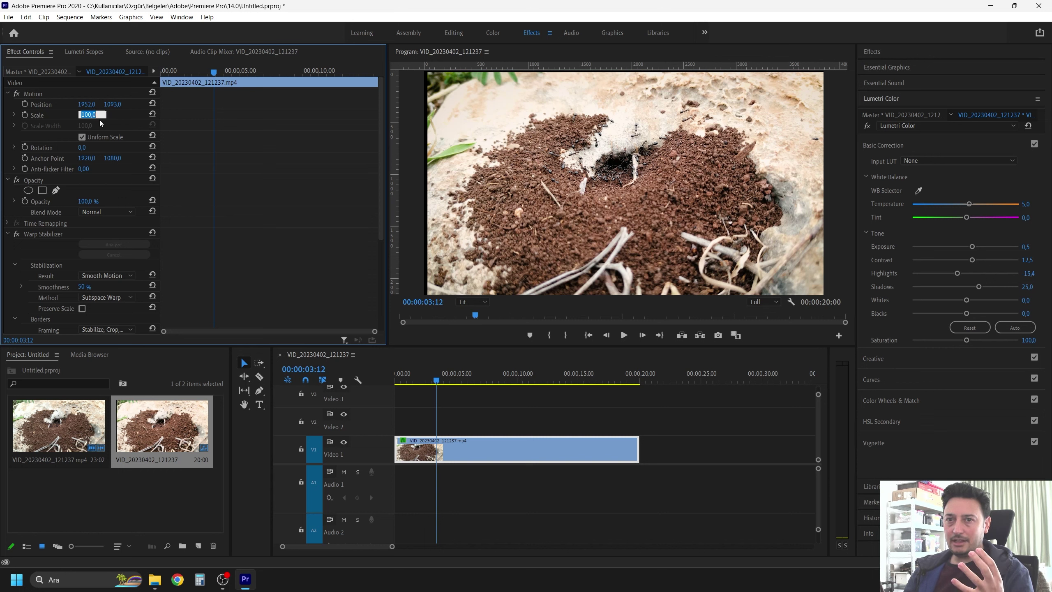
type("10")
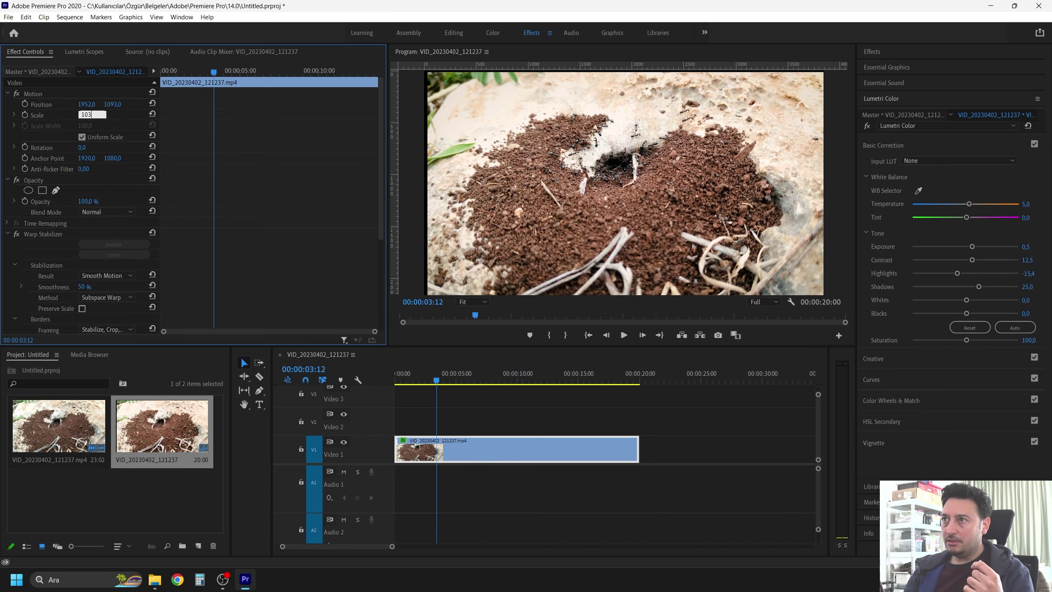
type("3")
key("Return")
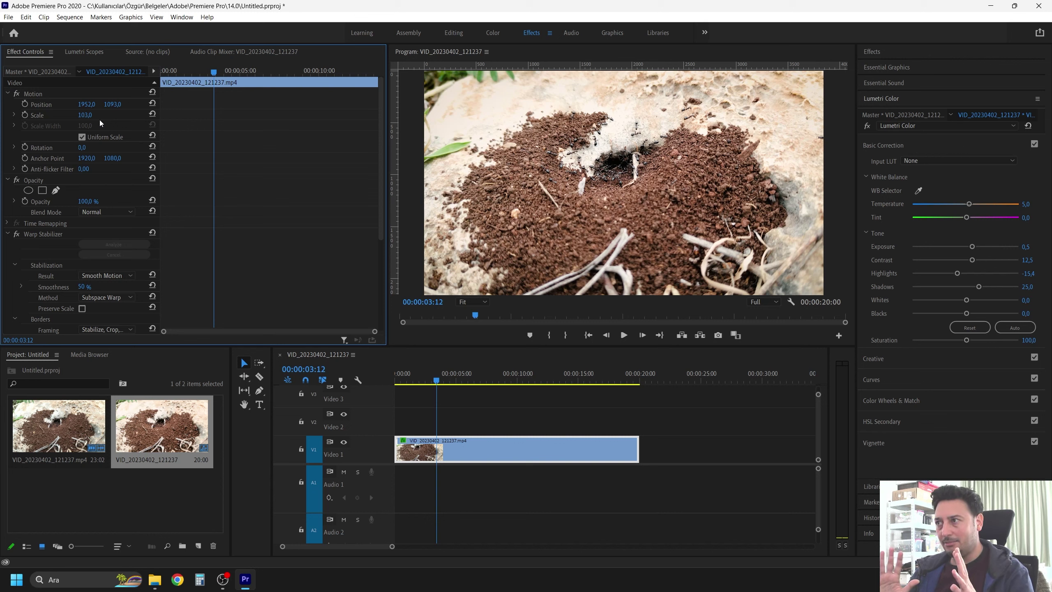
Step: Play ahead to 00:00:10:24, raise Shadows to about 42.3 and lower the creative look's Intensity to 45.0
key("space")
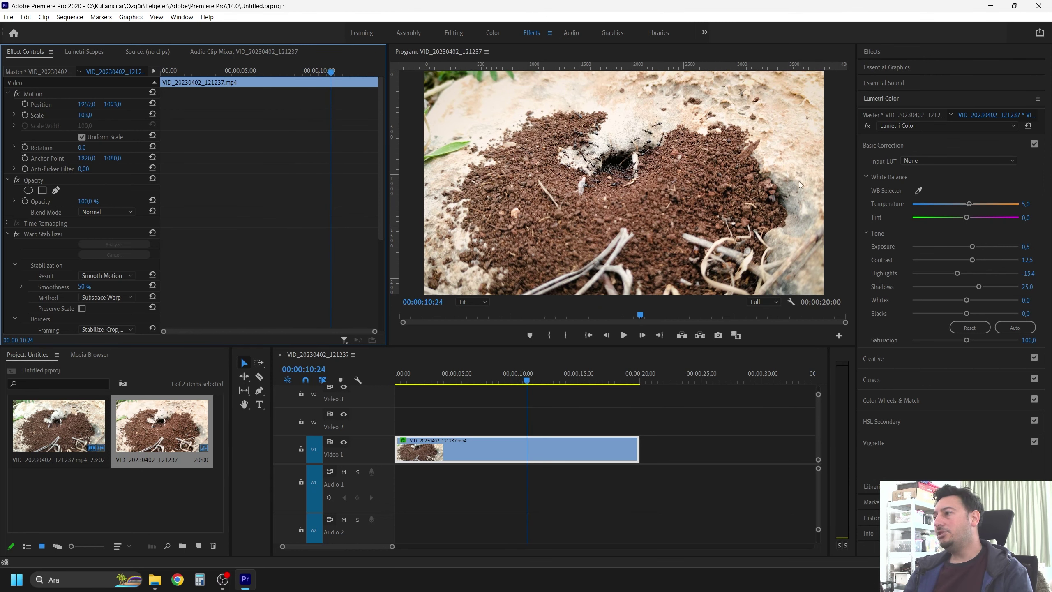
left_click_drag(980, 287, 989, 287)
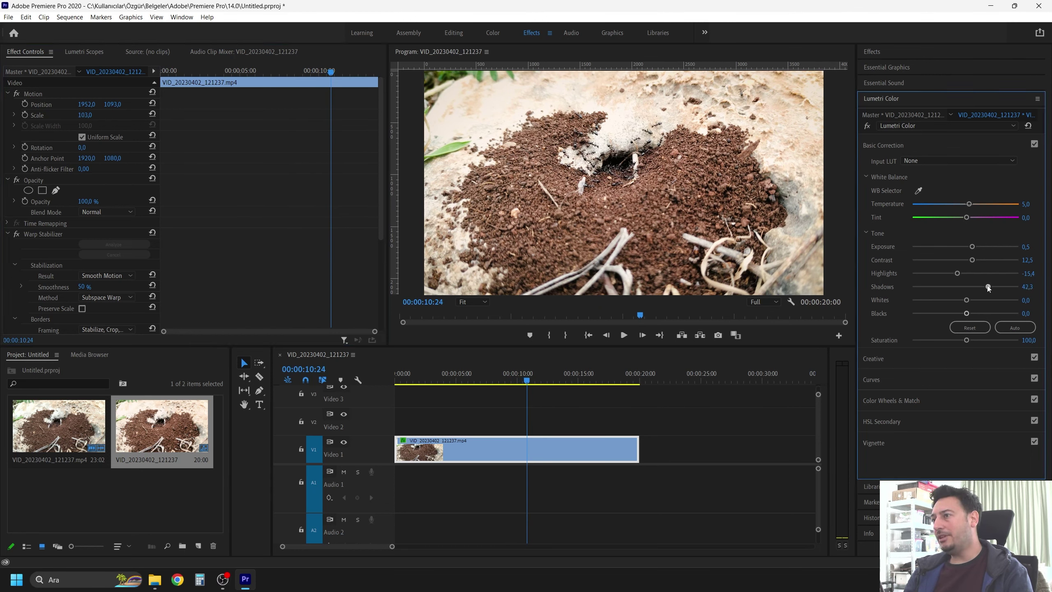
left_click(911, 363)
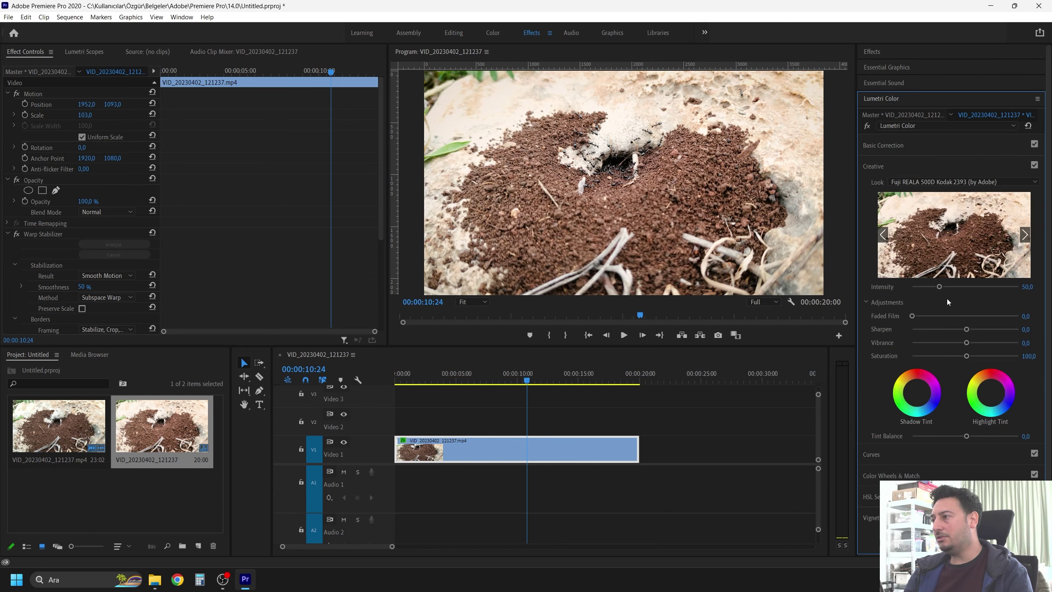
left_click_drag(939, 286, 936, 287)
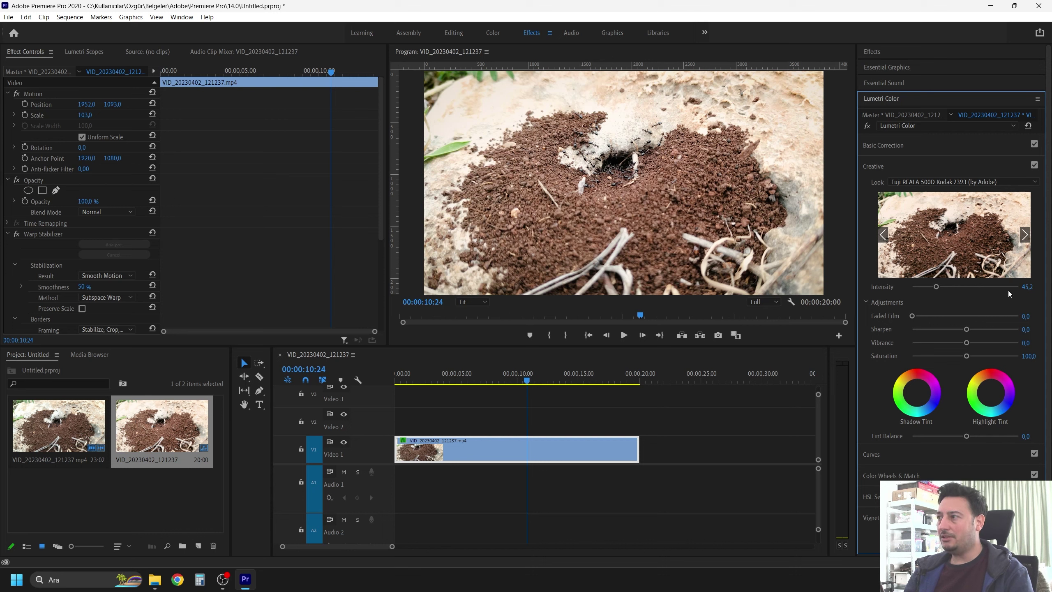
left_click_drag(1028, 285, 1023, 286)
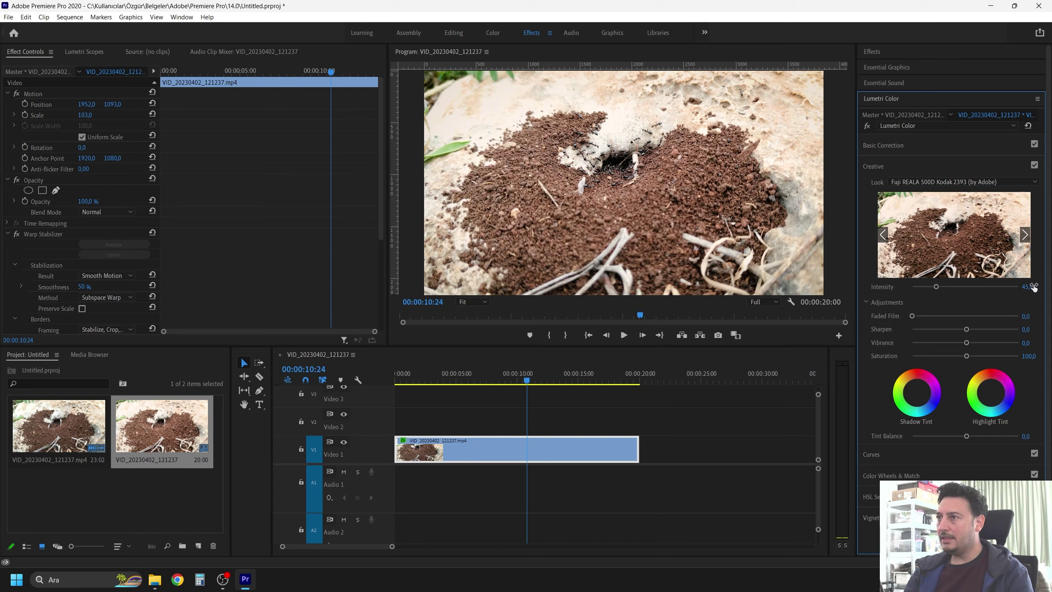
Step: Play a short stretch of the graded clip to check it and return the playhead to the sequence start
key("space")
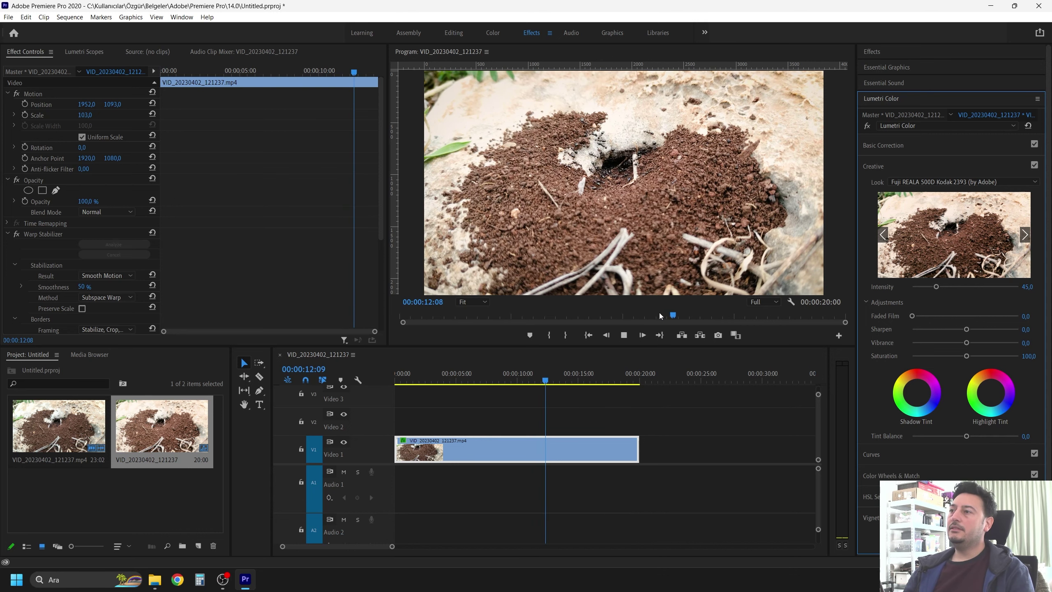
key("space")
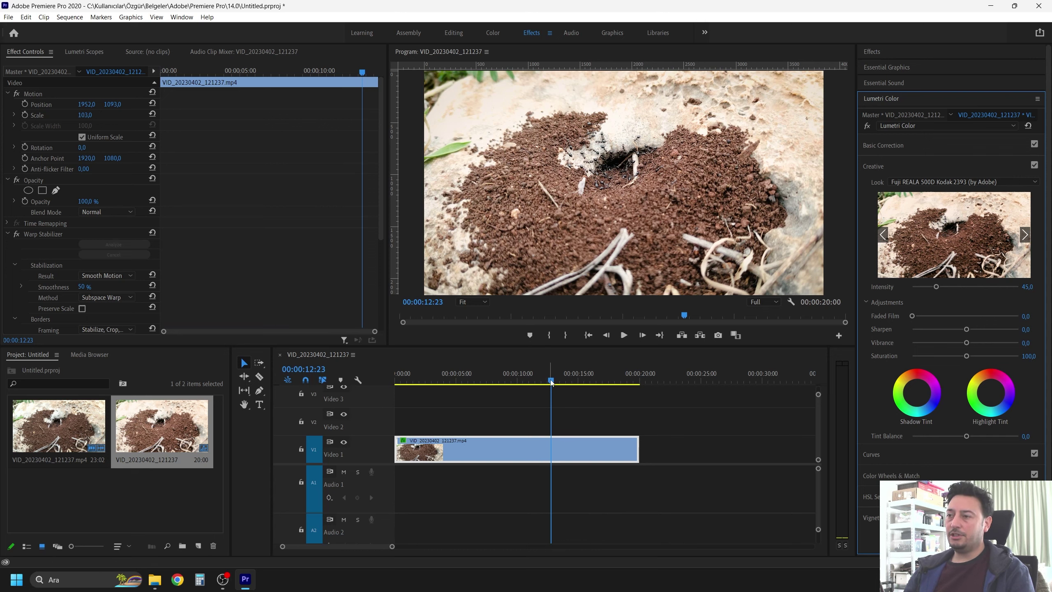
left_click(410, 380)
left_click_drag(407, 388, 388, 388)
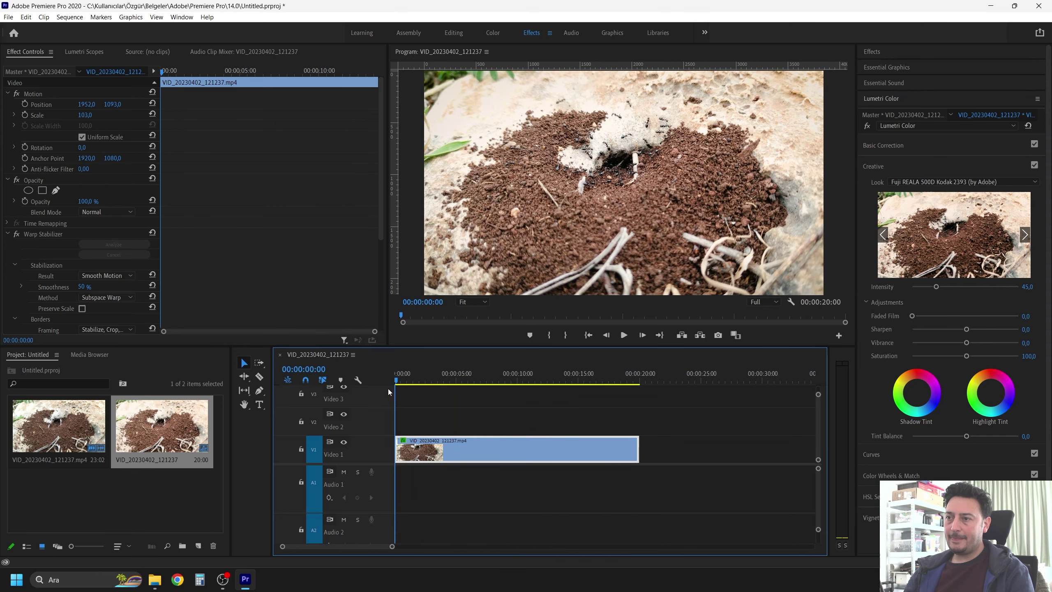
Step: Open the media export settings for the graded ant-nest sequence
left_click(7, 17)
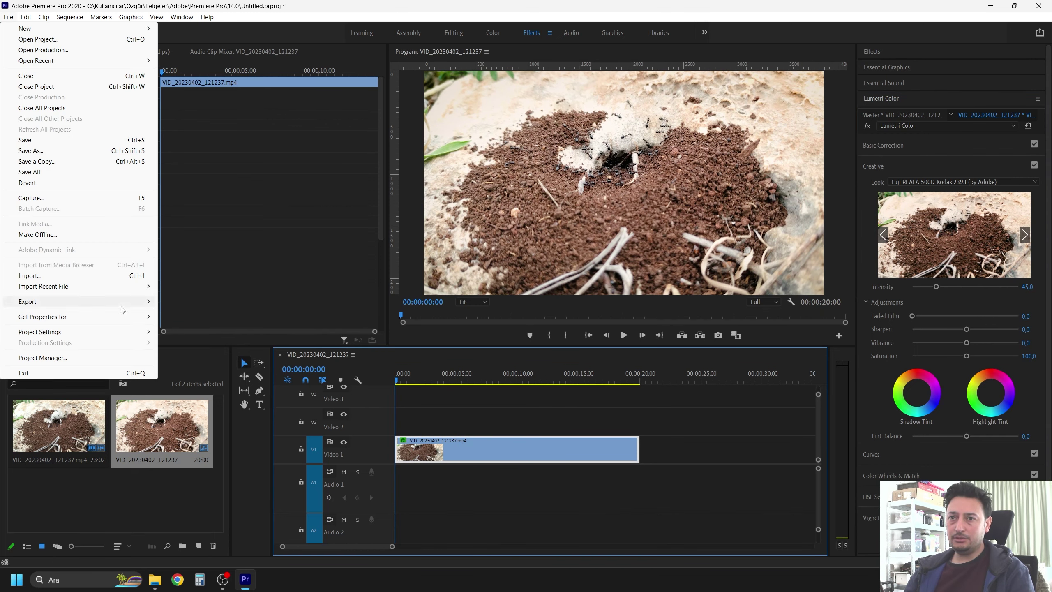
mouse_move(123, 307)
left_click(185, 301)
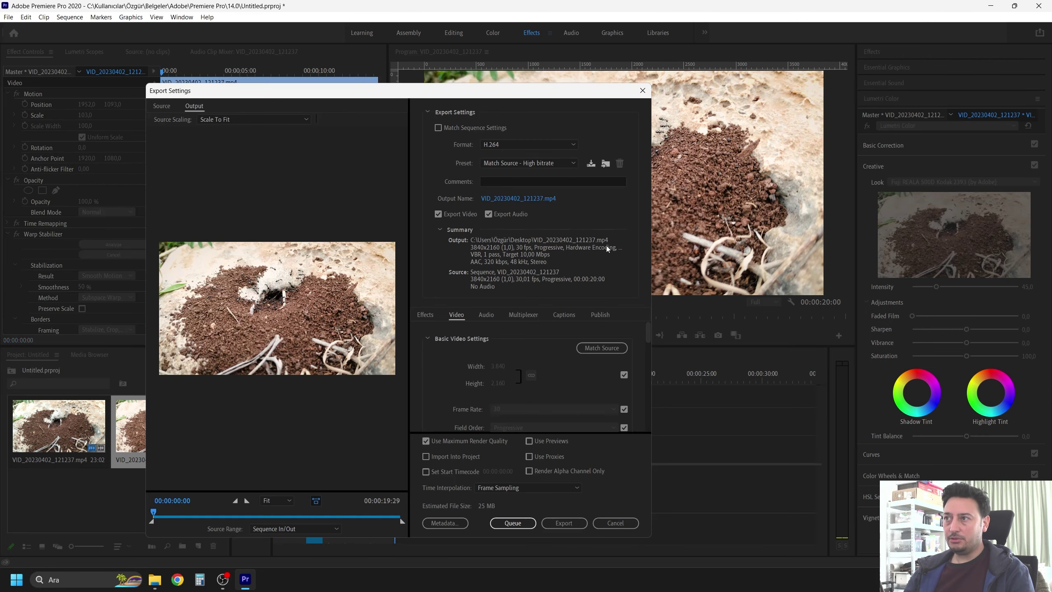
Step: Try the Apple ProRes MXF OP1a export format with the Apple ProRes 422 HQ preset
left_click(506, 146)
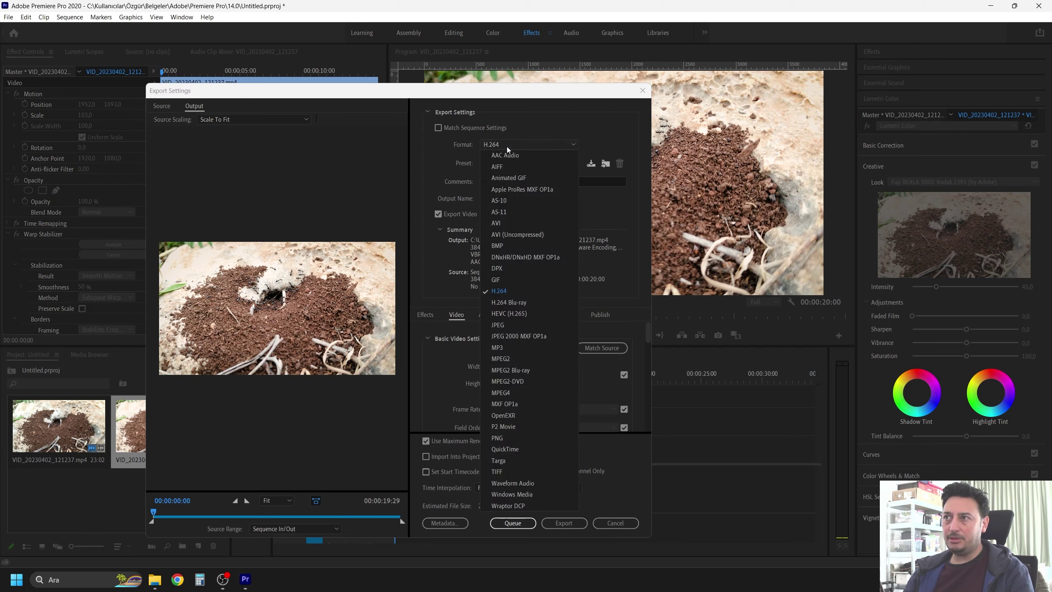
left_click(530, 188)
left_click(539, 164)
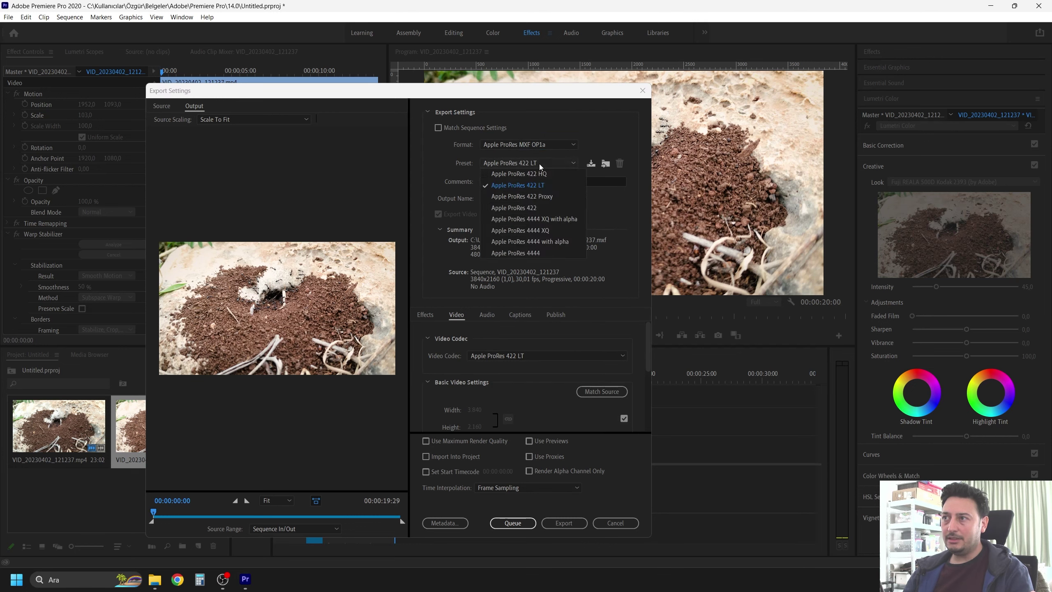
left_click(539, 173)
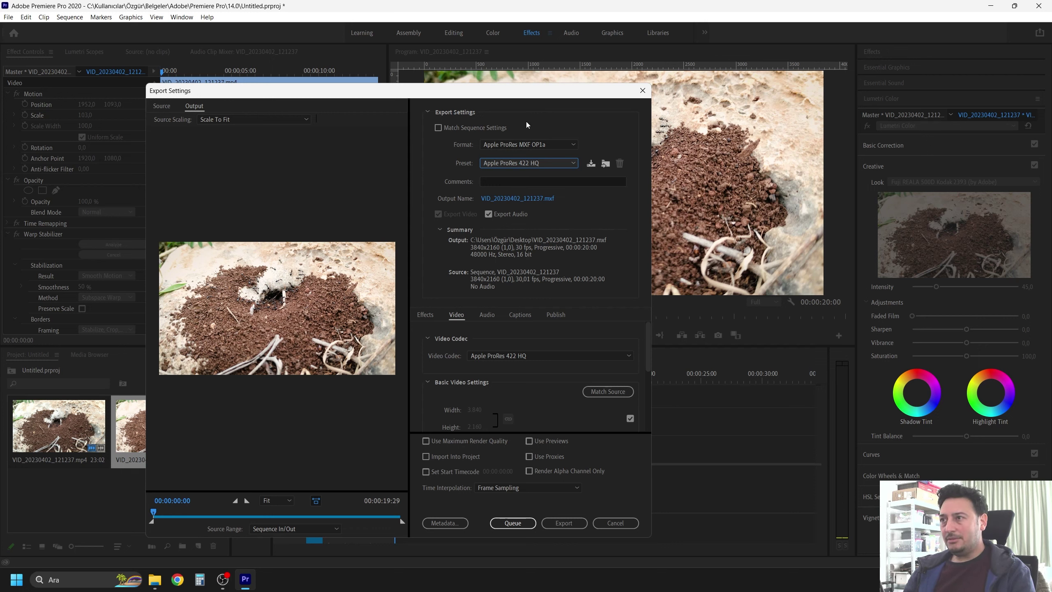
Step: Set the export format to H.264 and exclude audio from the export
left_click(522, 143)
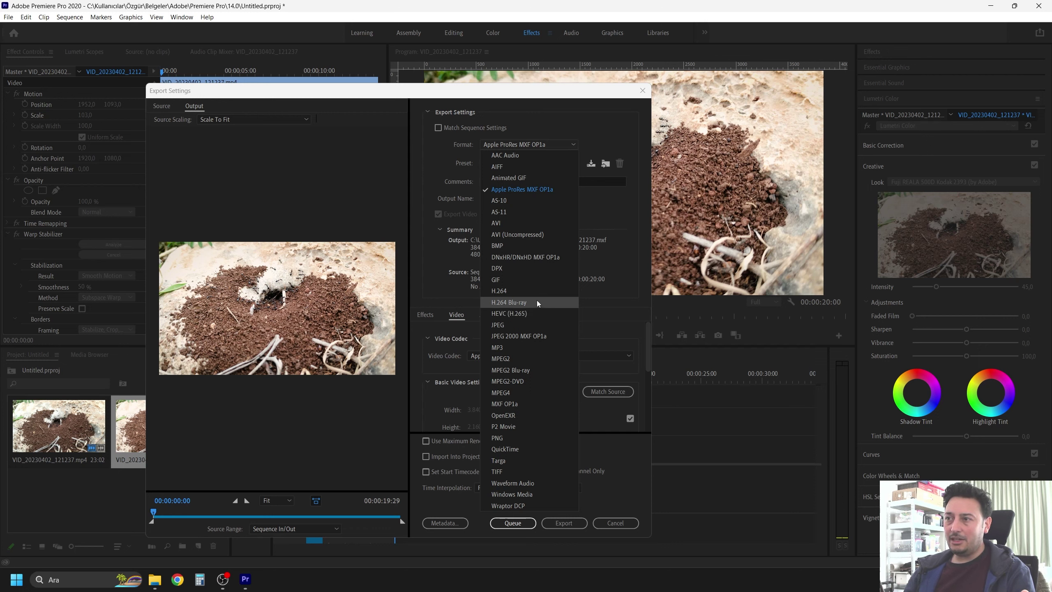
key("Escape")
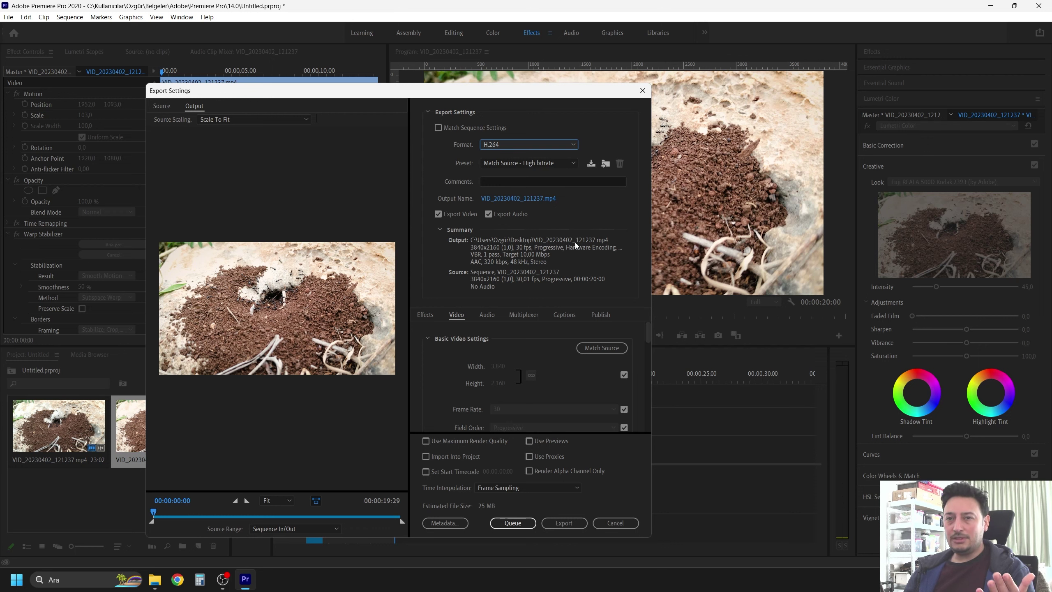
left_click(490, 215)
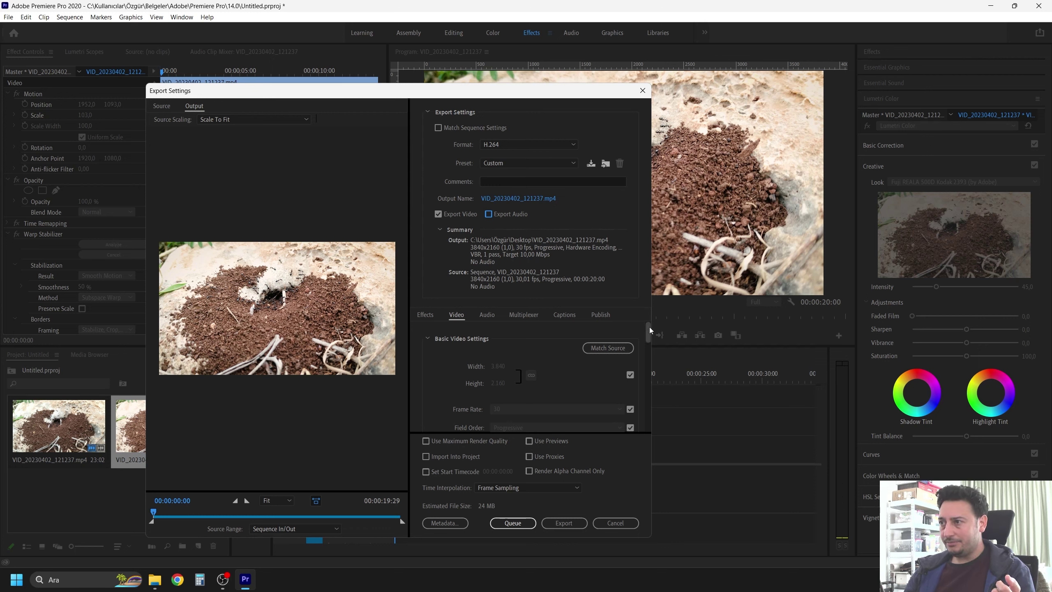
Step: Enable Render at Maximum Depth and keep Hardware Encoding as the performance option in the video export settings
left_click_drag(650, 327, 650, 332)
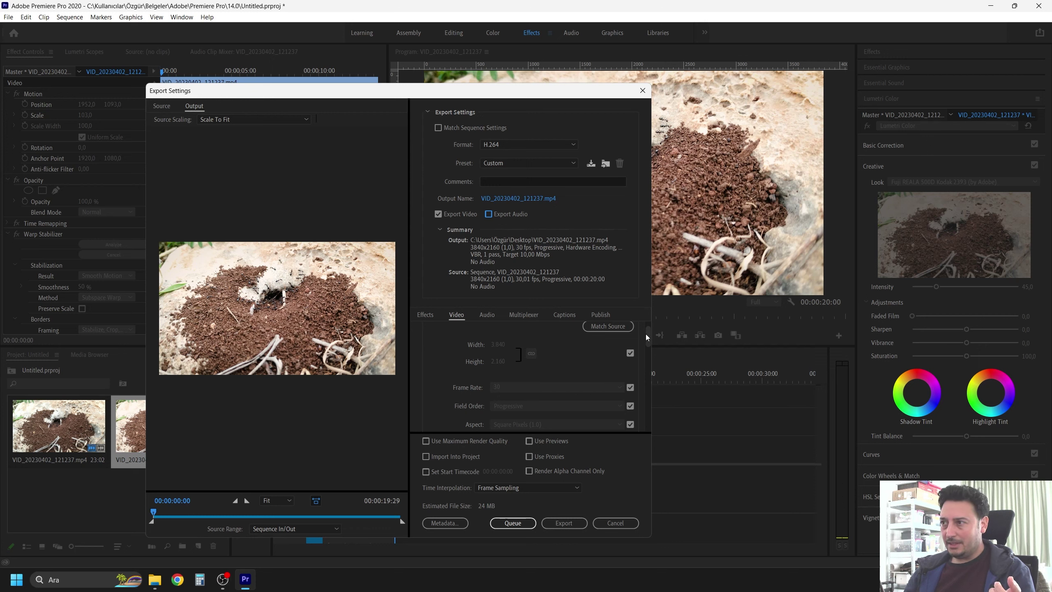
left_click_drag(646, 334, 642, 348)
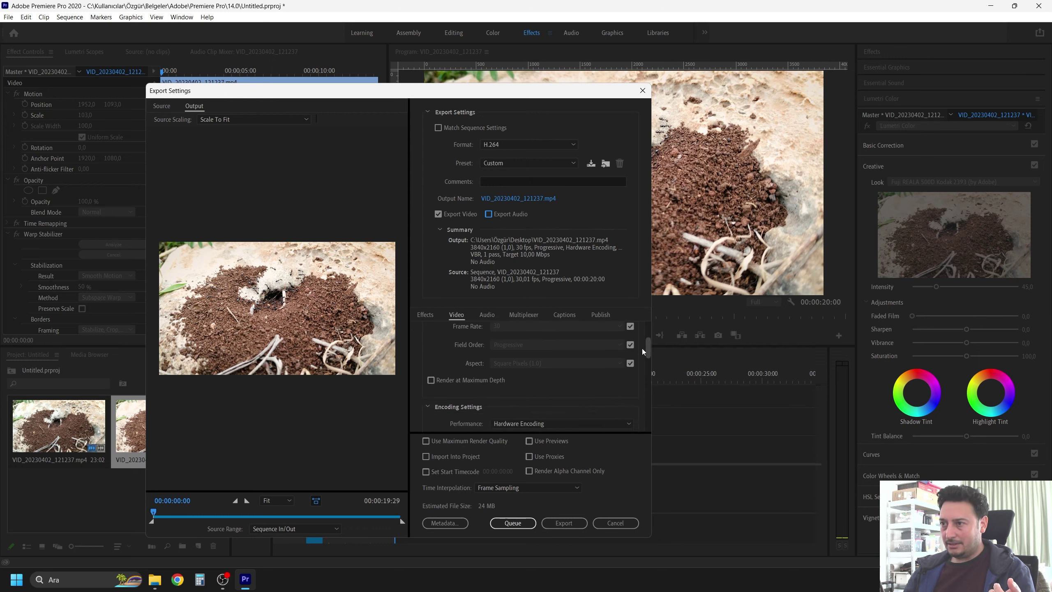
left_click(430, 380)
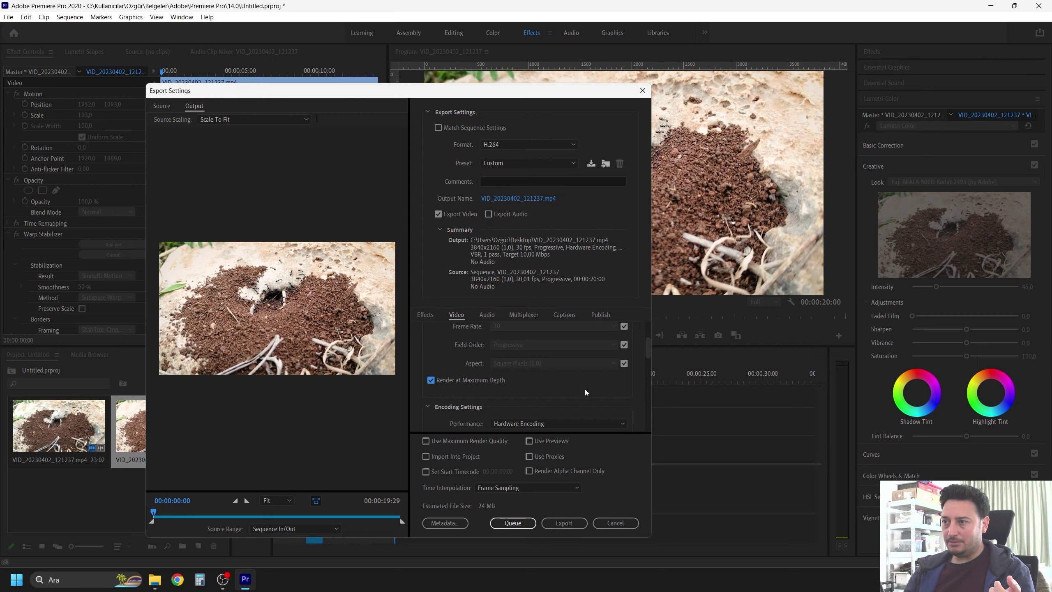
left_click_drag(646, 352, 648, 361)
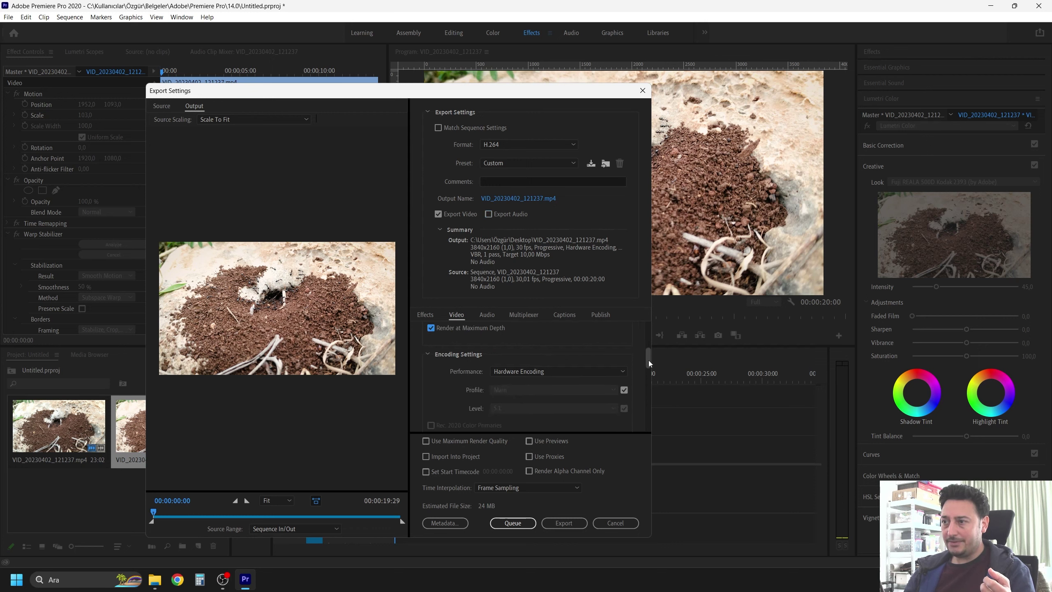
left_click(547, 373)
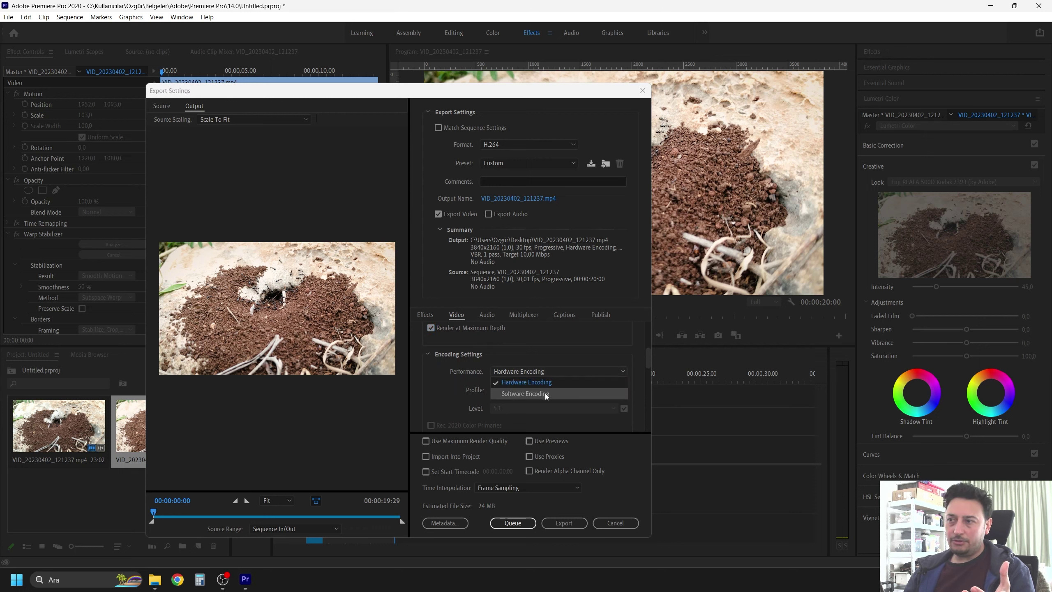
left_click(548, 355)
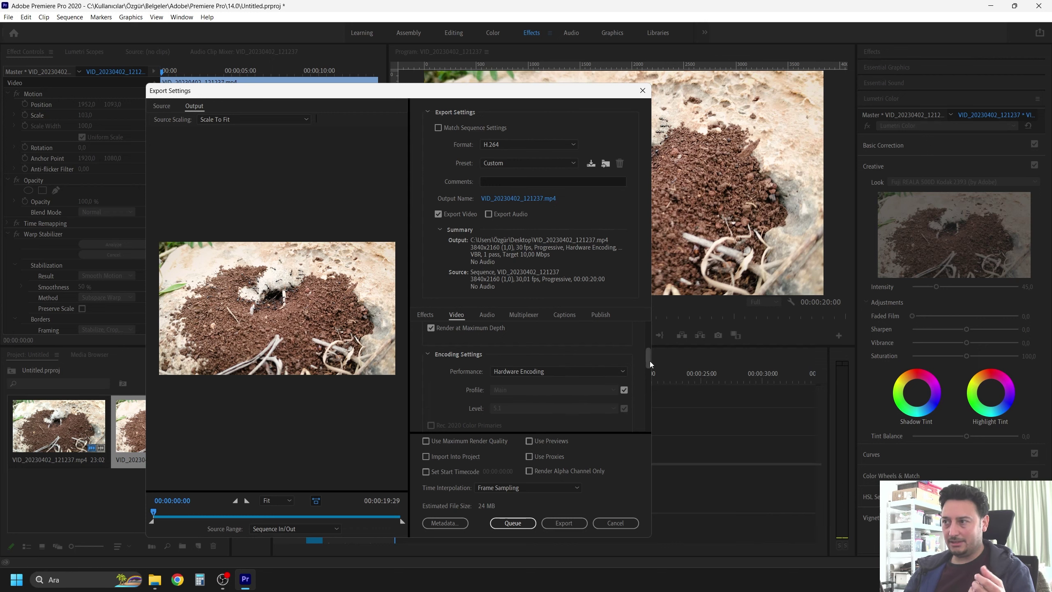
Step: Unlink the encoding profile and level from the source and set Profile to High and Level to 5.1
left_click_drag(649, 360, 646, 369)
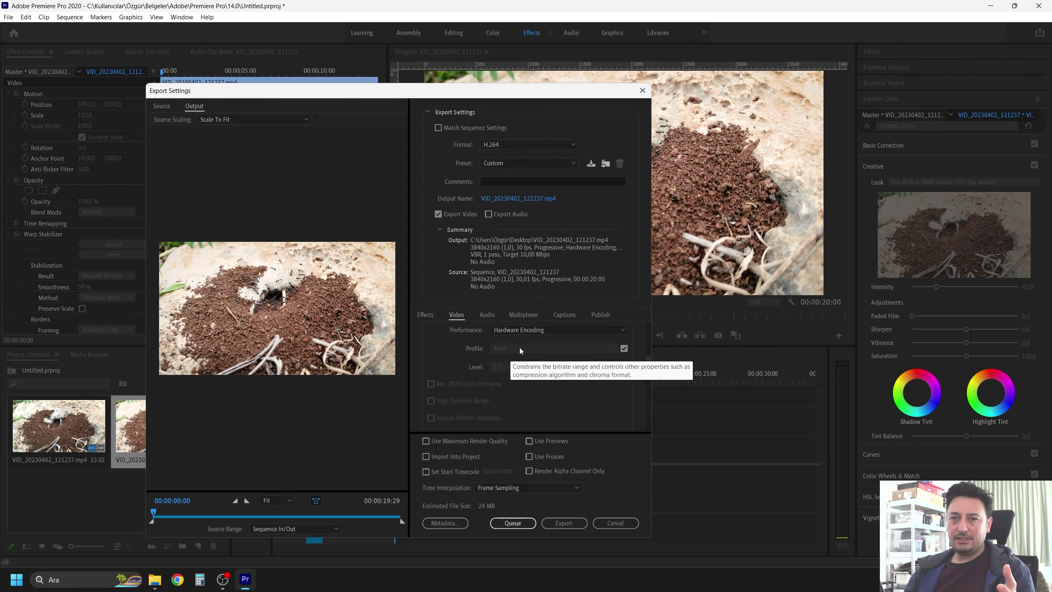
left_click(625, 348)
left_click(612, 349)
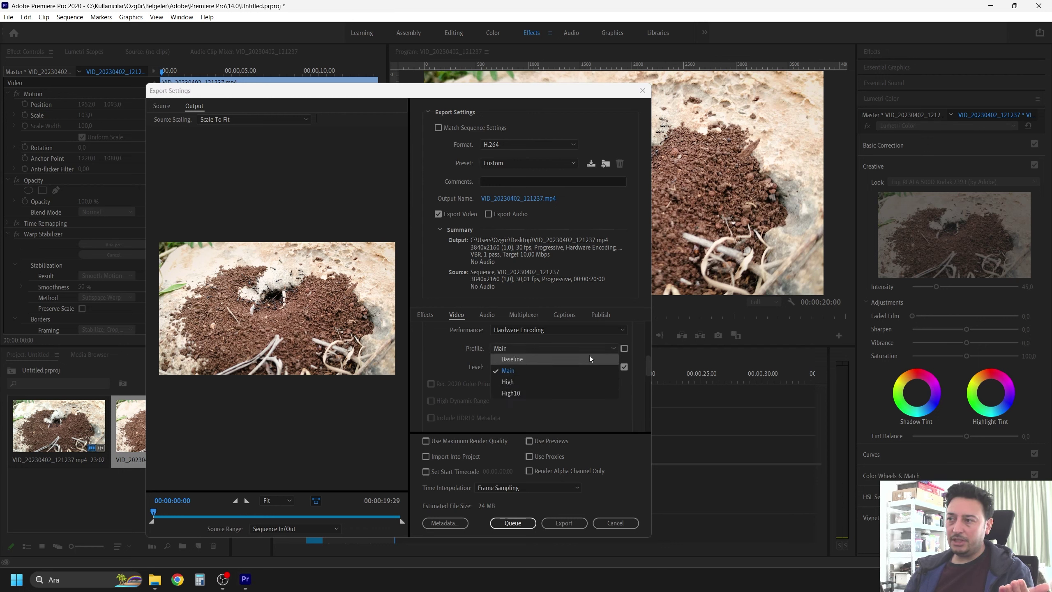
left_click(527, 381)
left_click(625, 349)
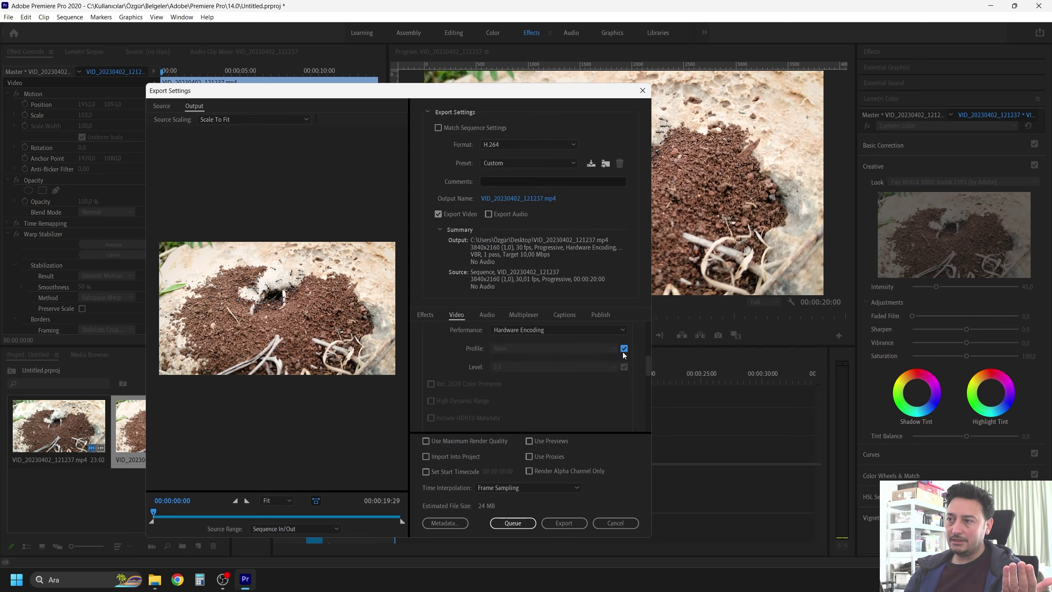
left_click(625, 348)
left_click(614, 348)
left_click(553, 382)
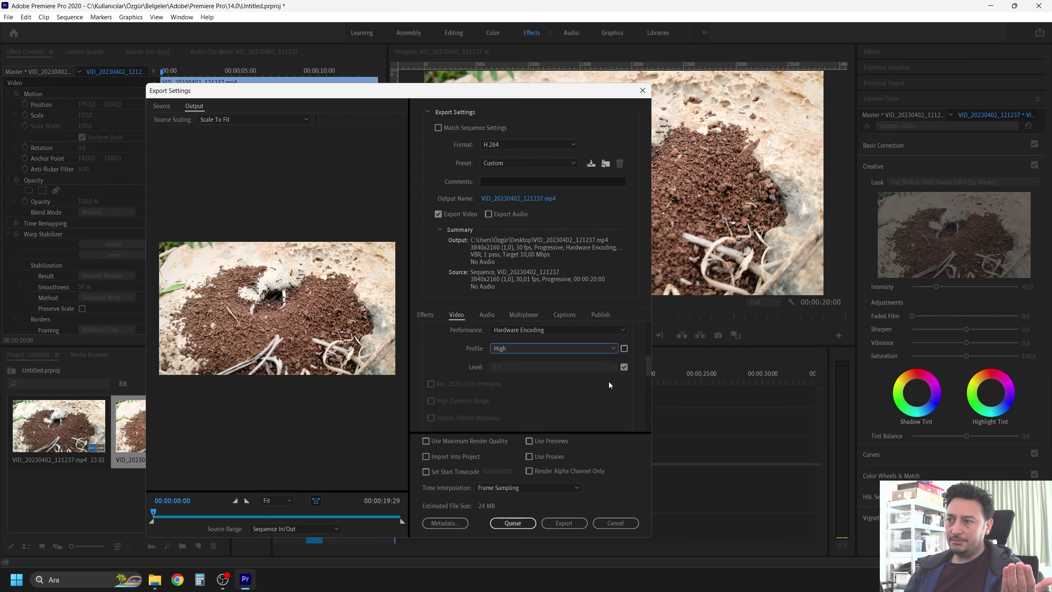
left_click(624, 370)
left_click(611, 368)
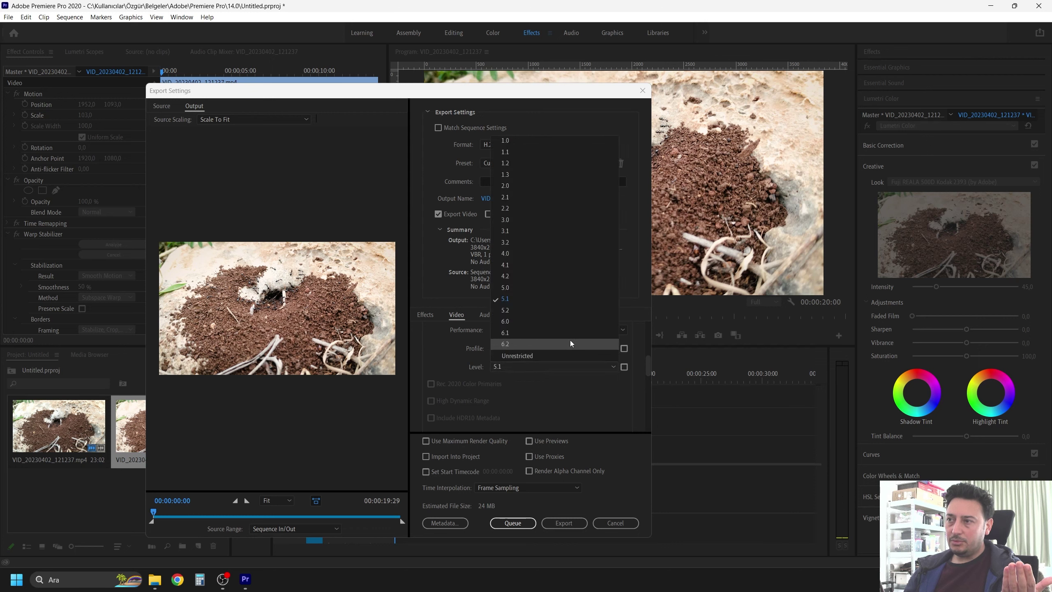
left_click(549, 299)
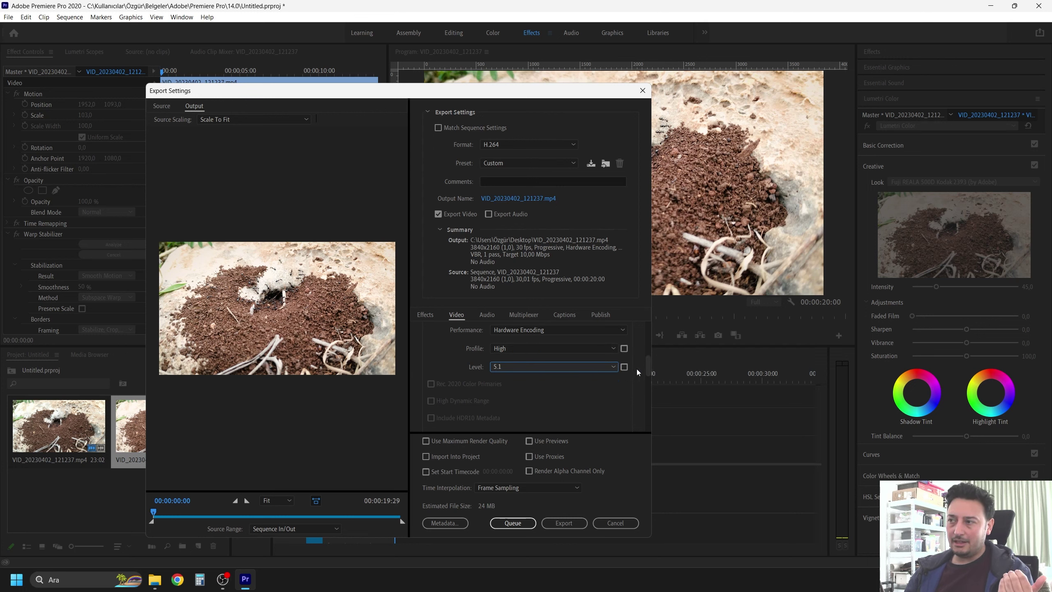
Step: Set the bitrate encoding to CBR with a 100 Mbps target and enable Use Maximum Render Quality
scroll(646, 367, "up", 3)
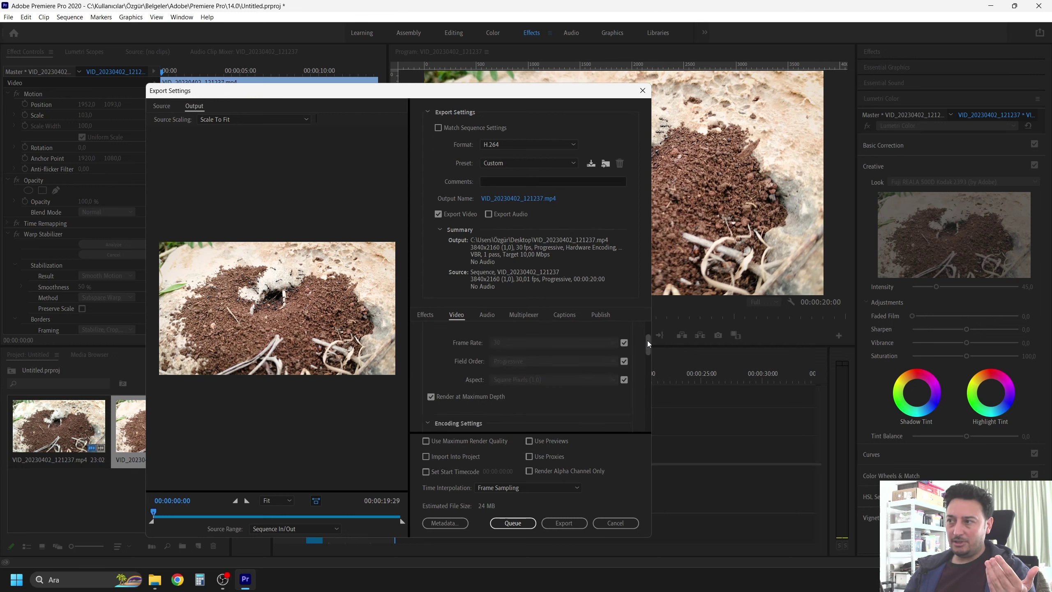
left_click_drag(648, 340, 647, 408)
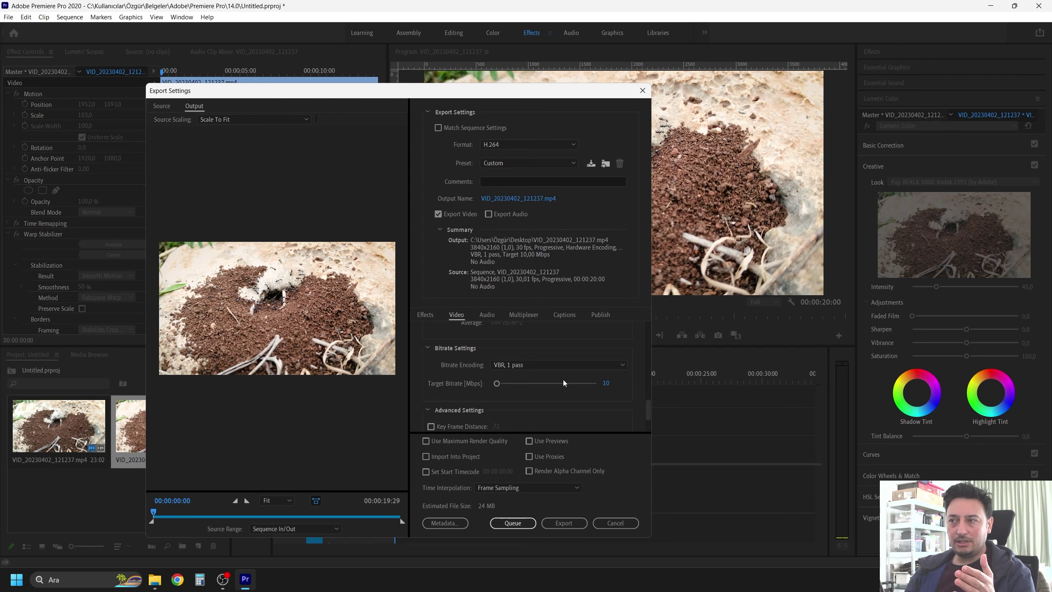
left_click(523, 366)
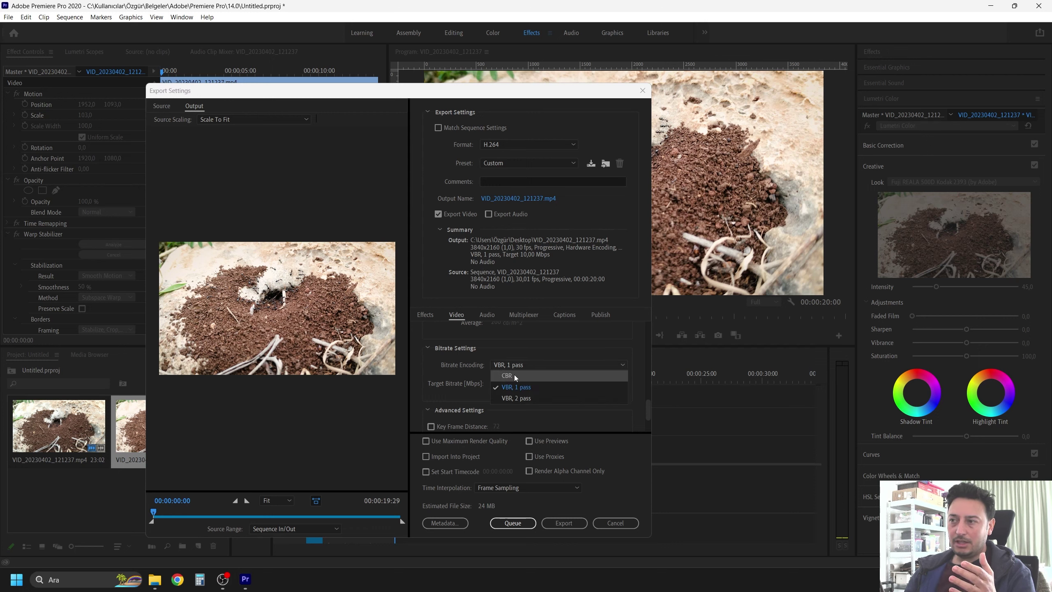
left_click(514, 376)
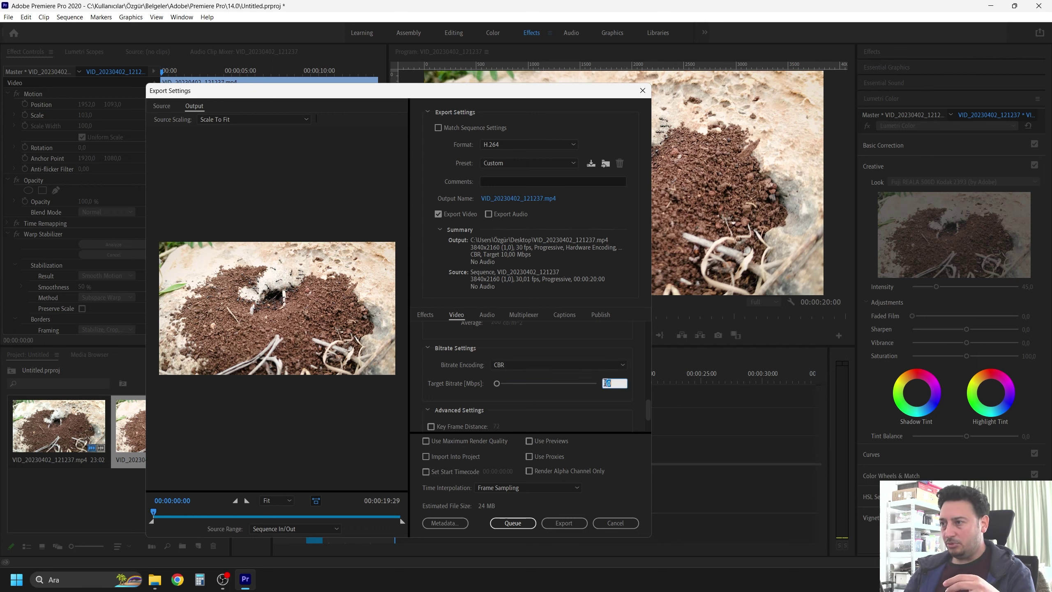
type("10")
key("Return")
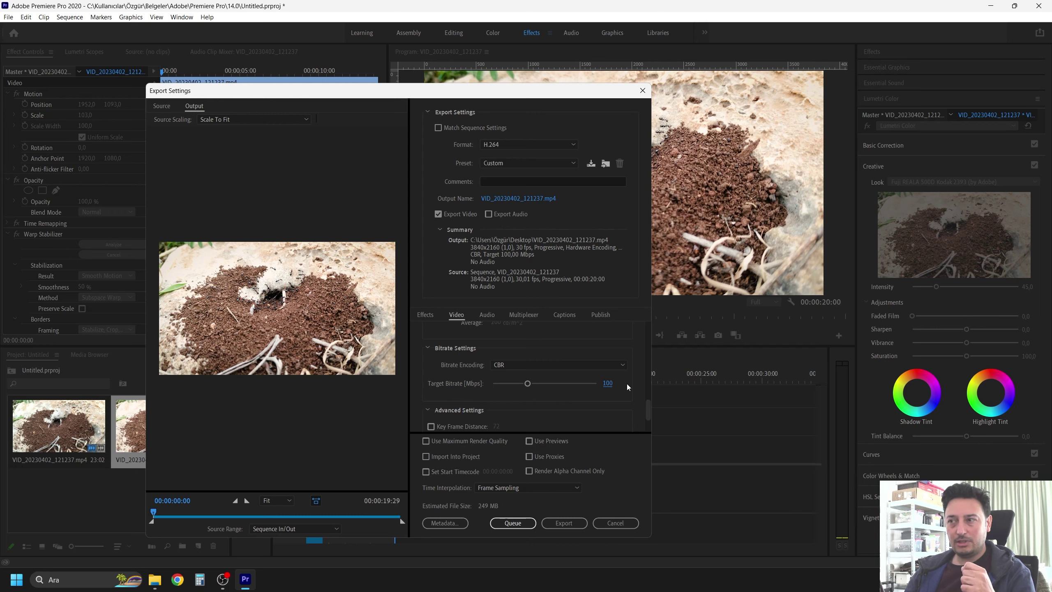
scroll(649, 406, "down", 3)
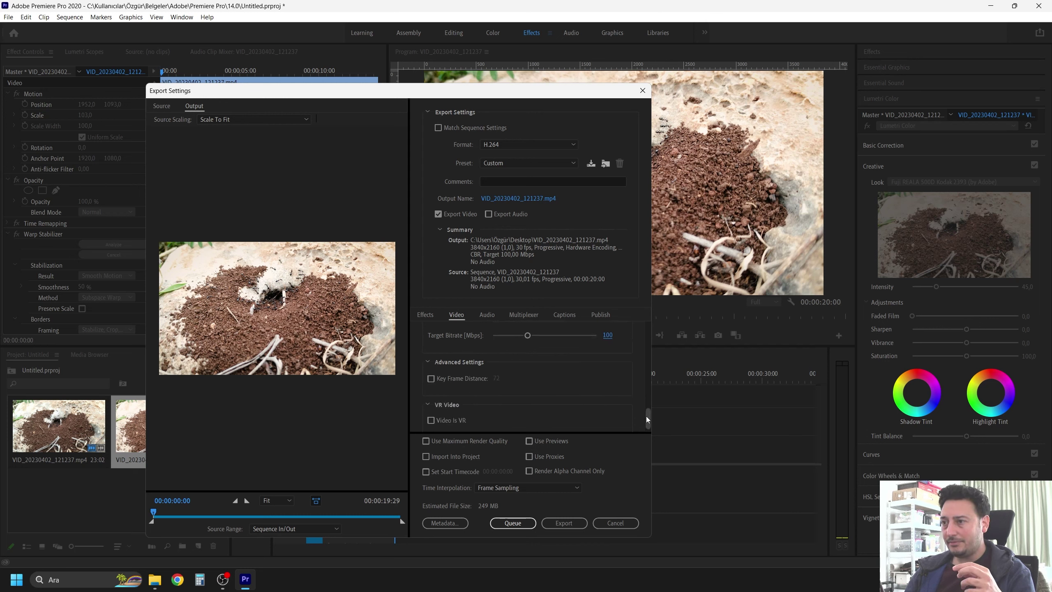
left_click(425, 442)
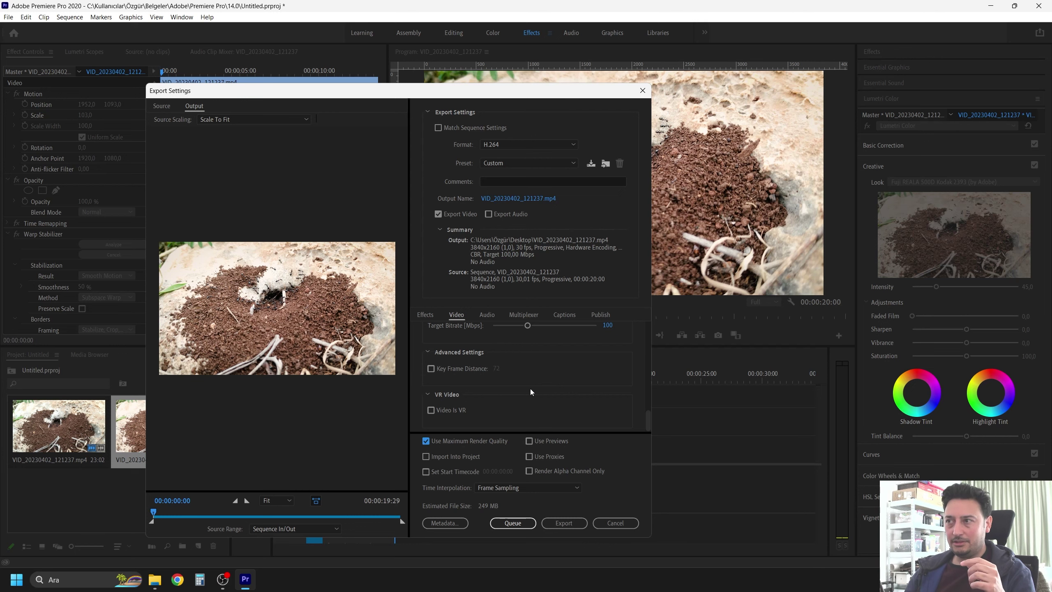
Step: Name the output file karincalar on the desktop and export the video
left_click(513, 201)
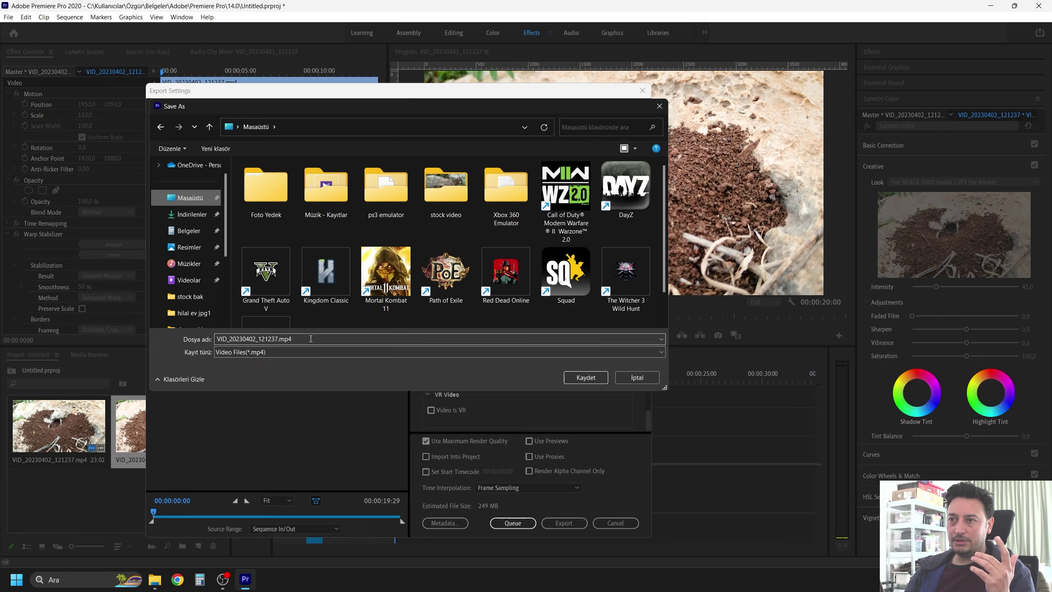
type("karincalar")
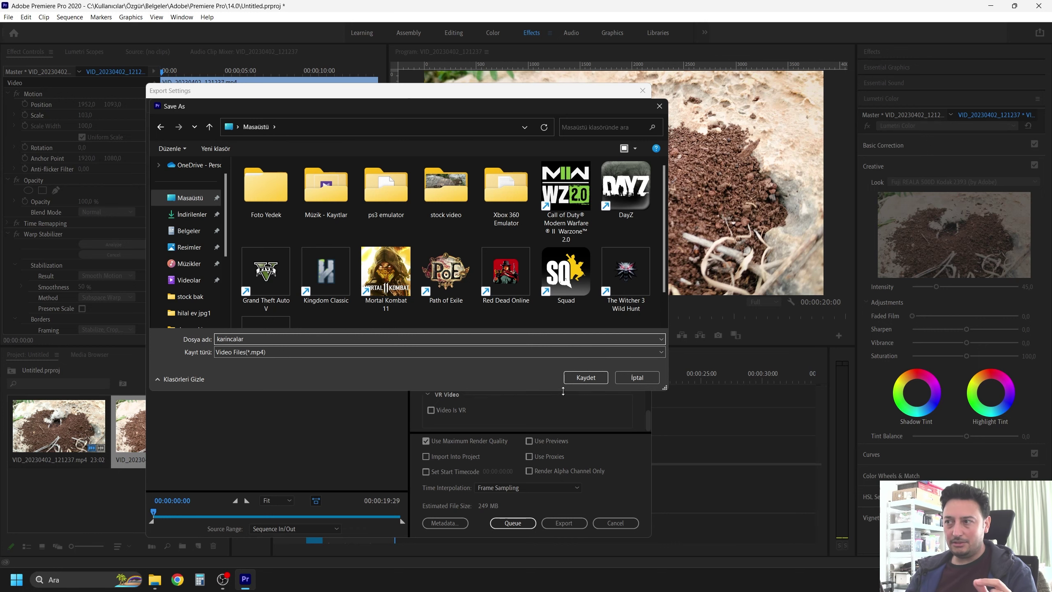
left_click(580, 378)
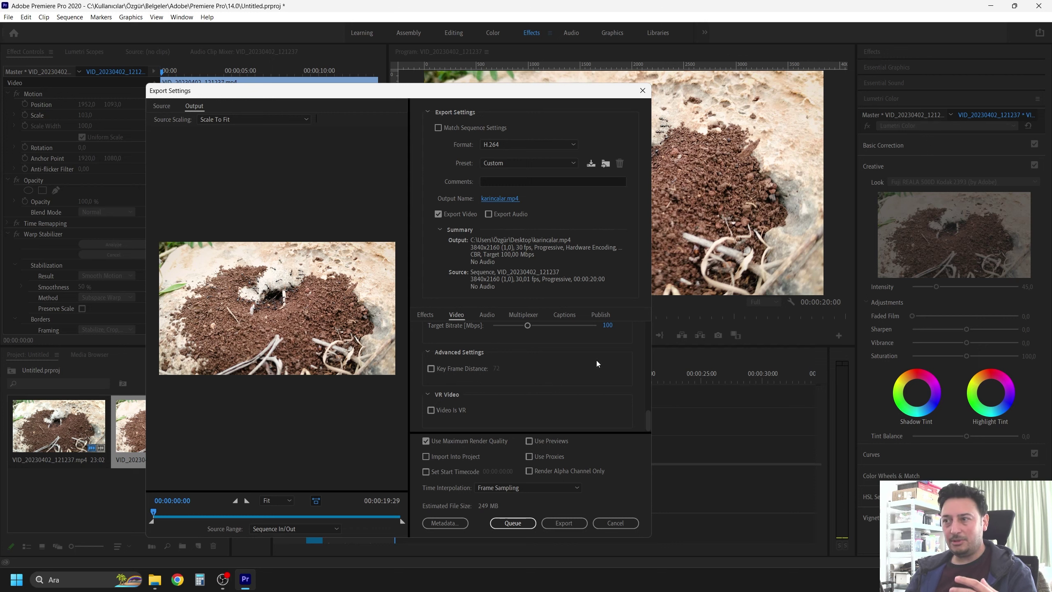
left_click(562, 524)
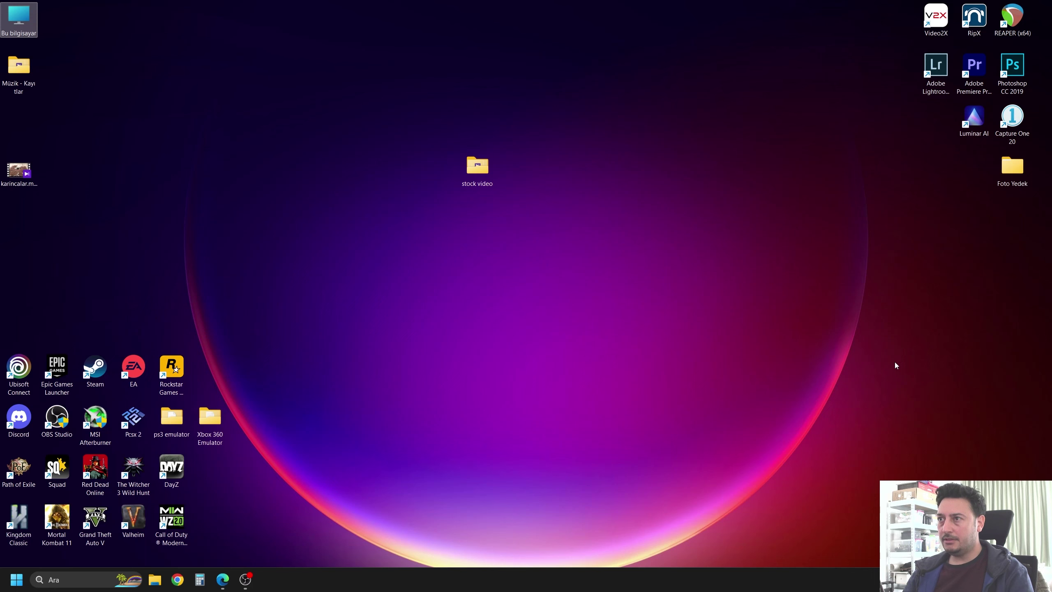
Step: Move the exported karincalar.mp4 near the stock video folder on the desktop and play it briefly to check it
left_click_drag(19, 171, 404, 117)
double_click(402, 118)
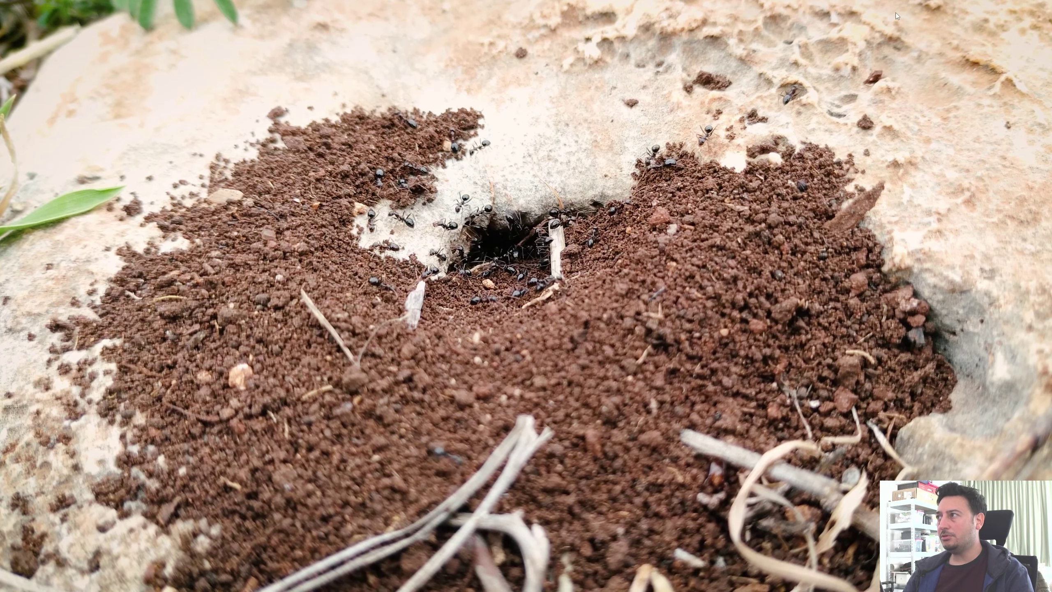
left_click(1045, 8)
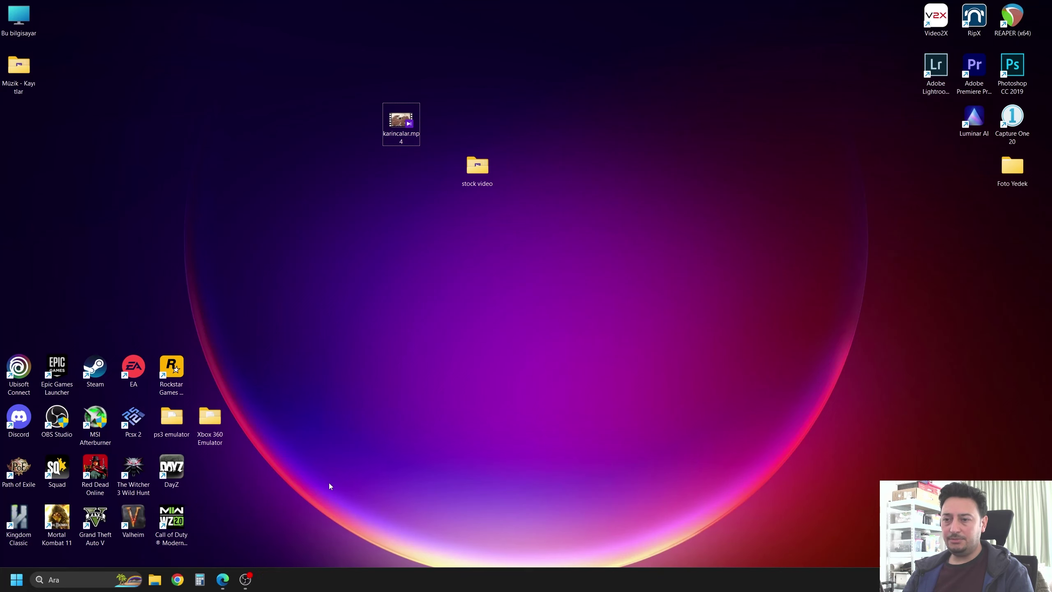
Step: Switch to the browser with the Pond5 site and open the account's Uploads page
left_click(223, 579)
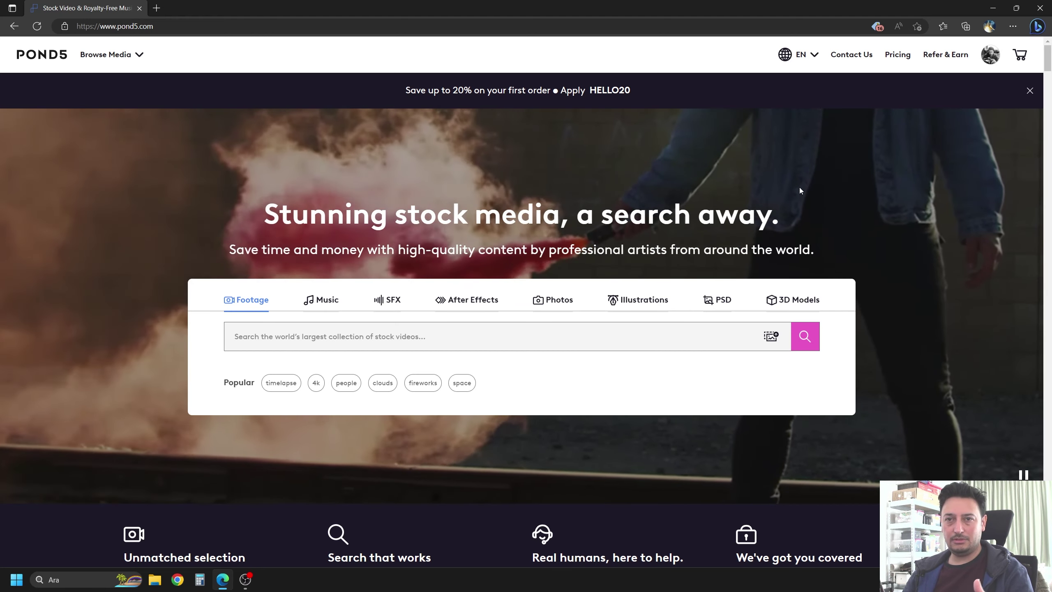
mouse_move(989, 56)
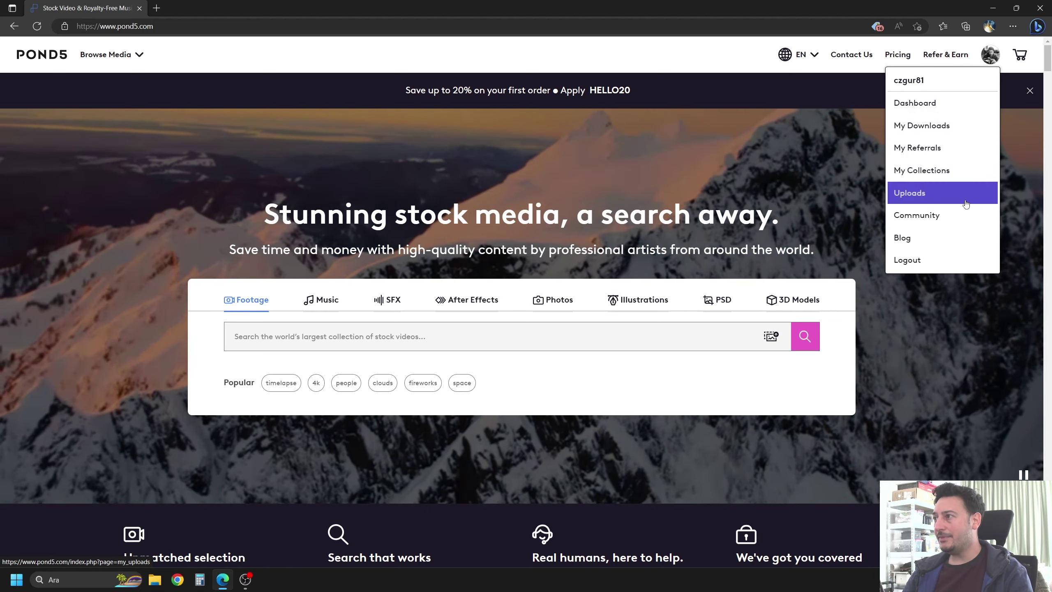
left_click(915, 194)
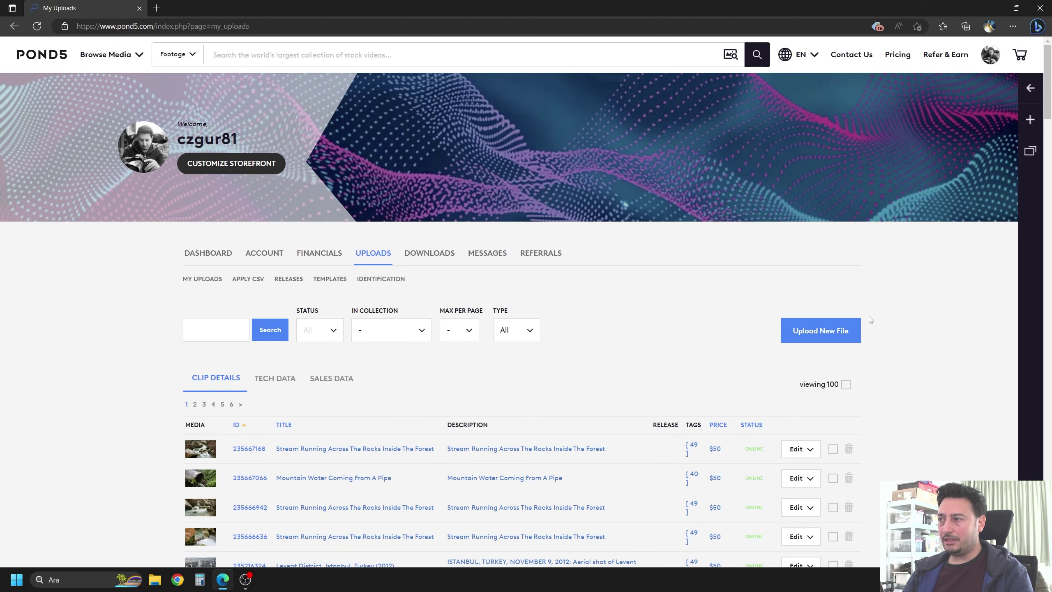
left_click(813, 334)
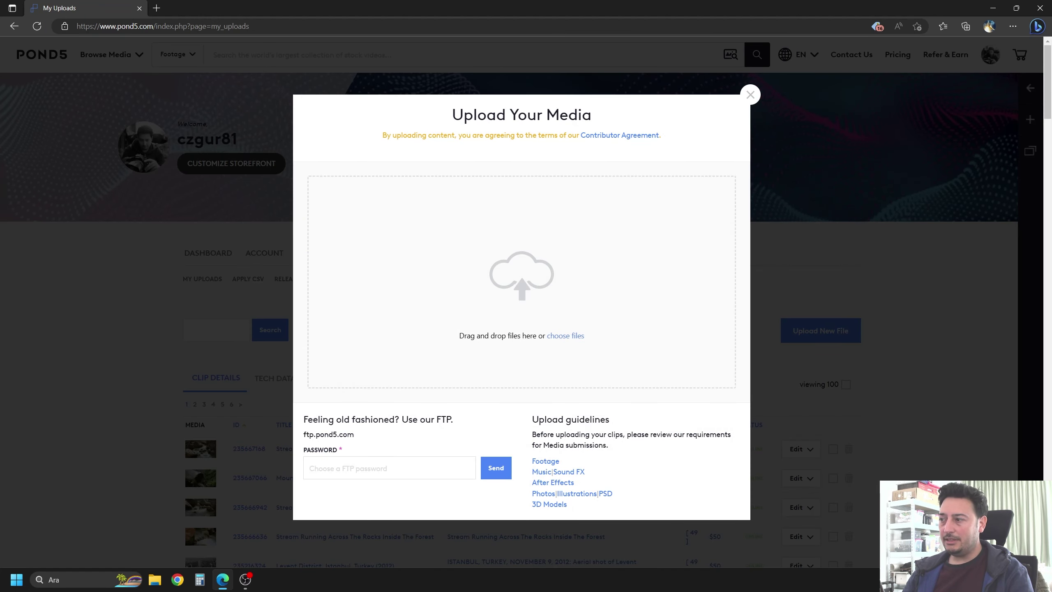
key("super+d")
left_click_drag(401, 120, 418, 267)
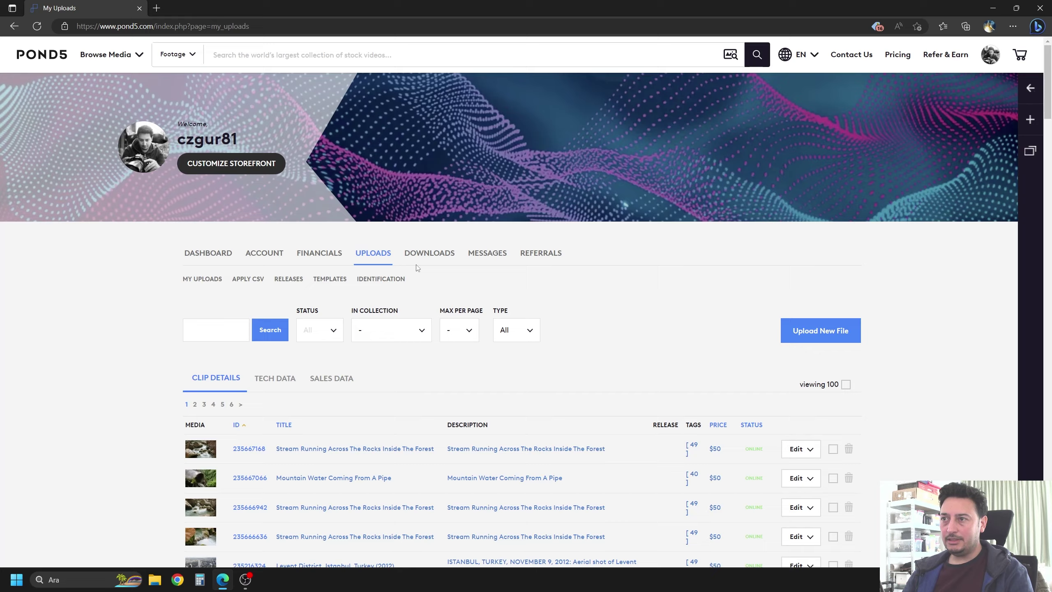
Step: Upload karincalar.mp4 from the desktop as a new Pond5 file and close the upload window once it completes
left_click(811, 332)
left_click(562, 336)
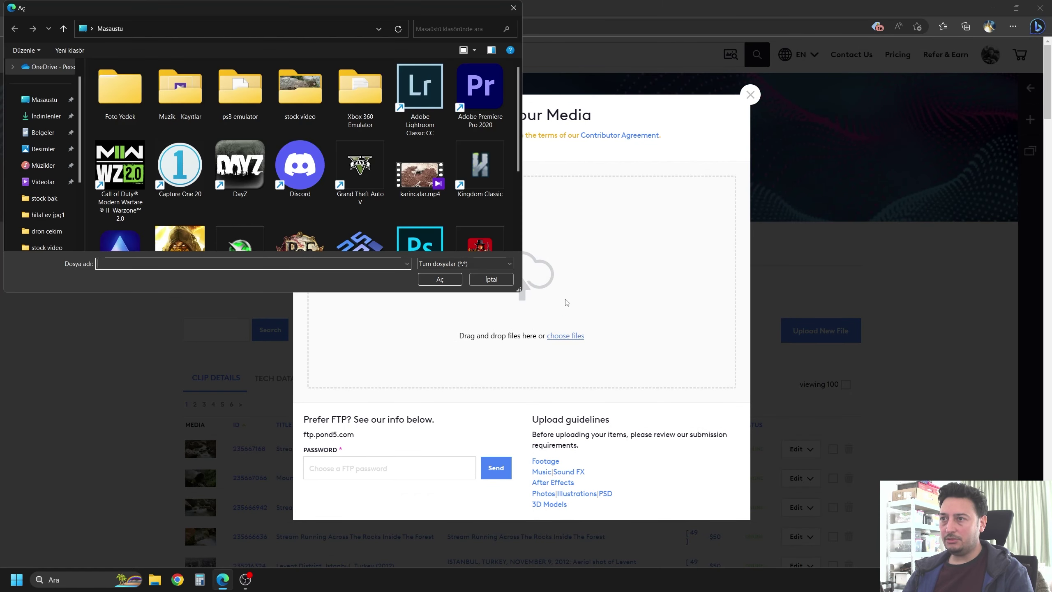
left_click(418, 185)
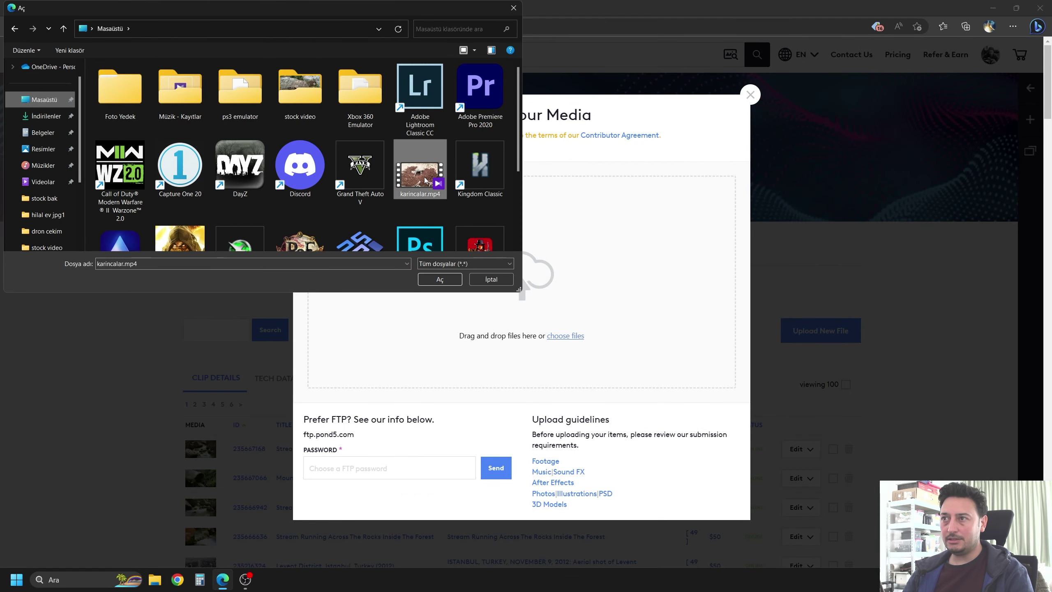
left_click(438, 280)
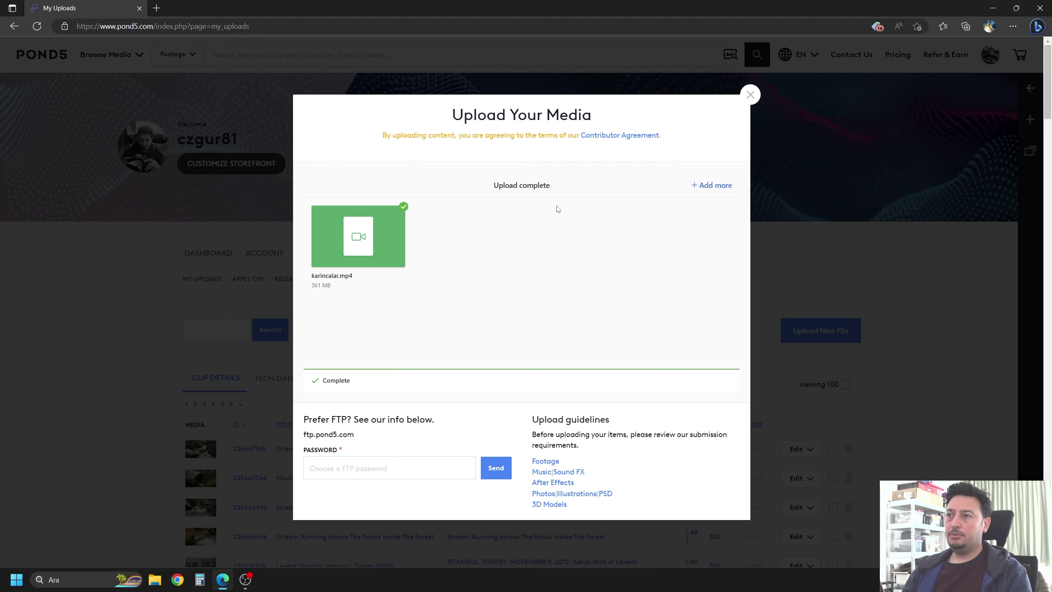
left_click(750, 95)
Step: Wait for karincalar.mp4 to finish processing in the uploads list and open the clip for editing
scroll(585, 404, "down", 5)
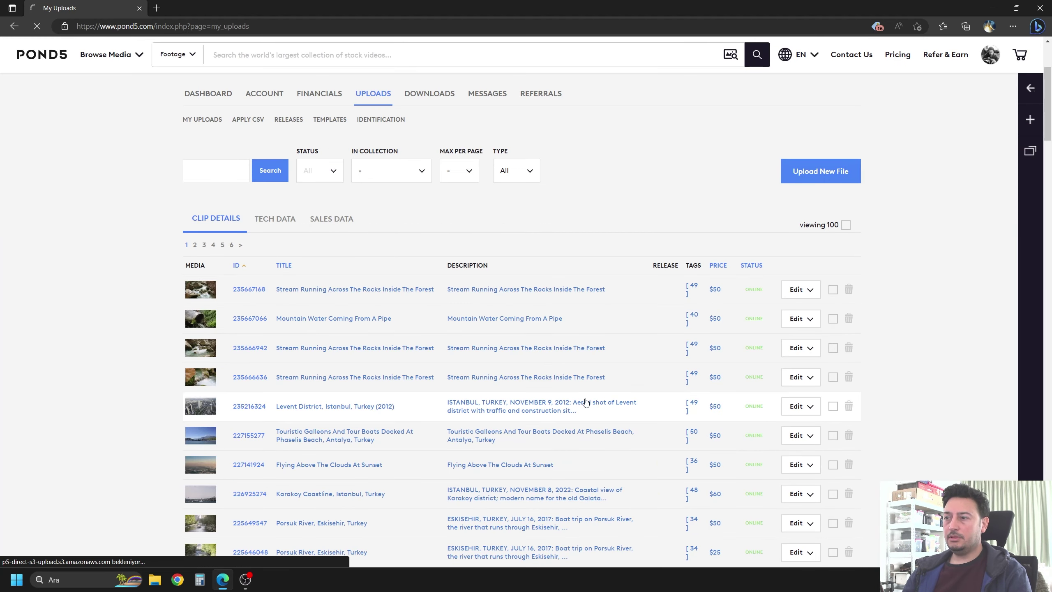
scroll(567, 404, "up", 2)
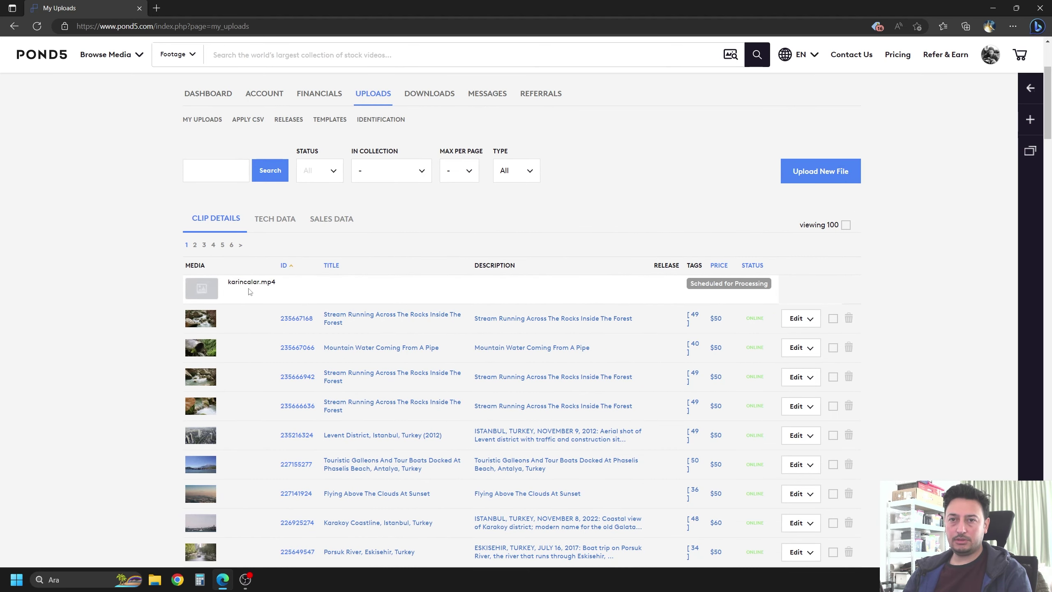
mouse_move(719, 286)
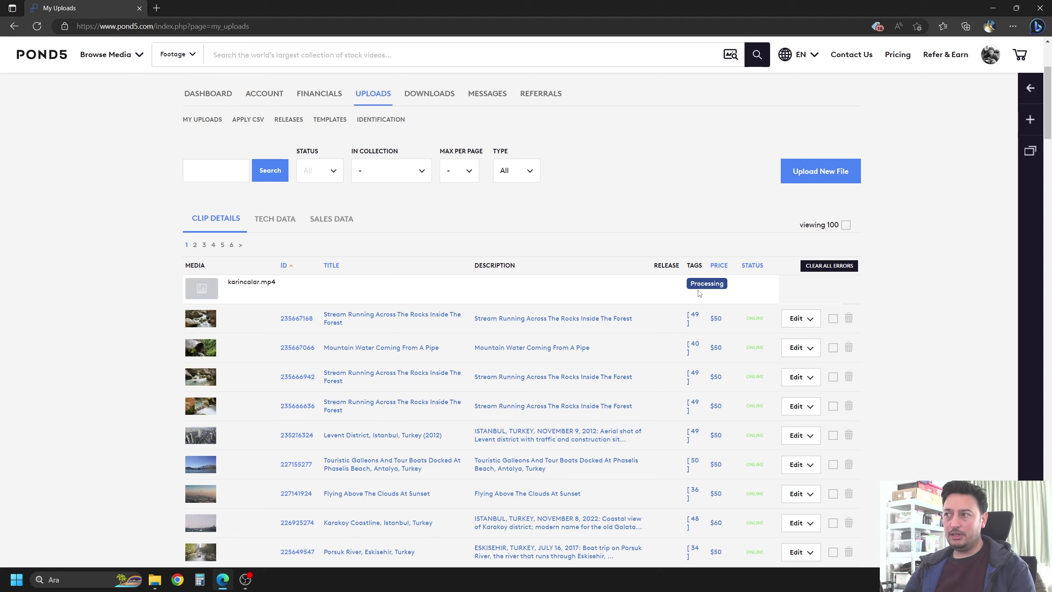
mouse_move(720, 286)
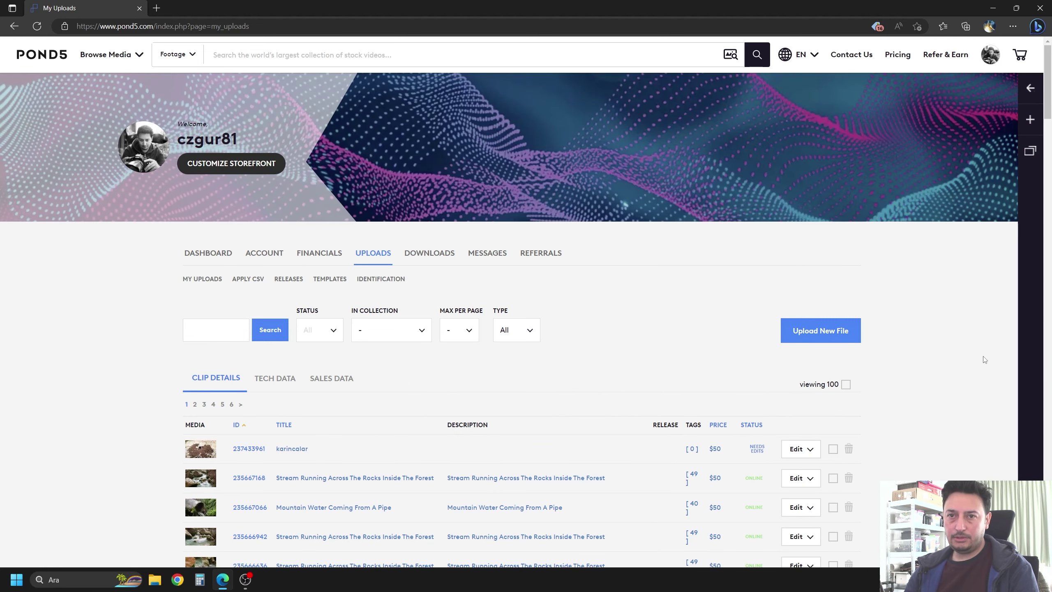
scroll(817, 408, "down", 2)
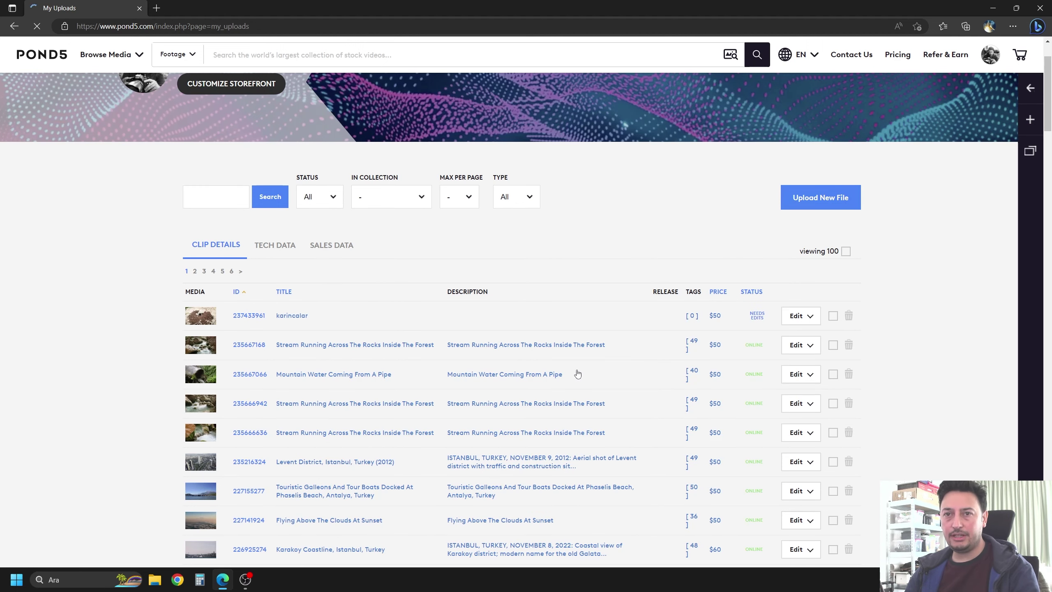
scroll(557, 361, "down", 2)
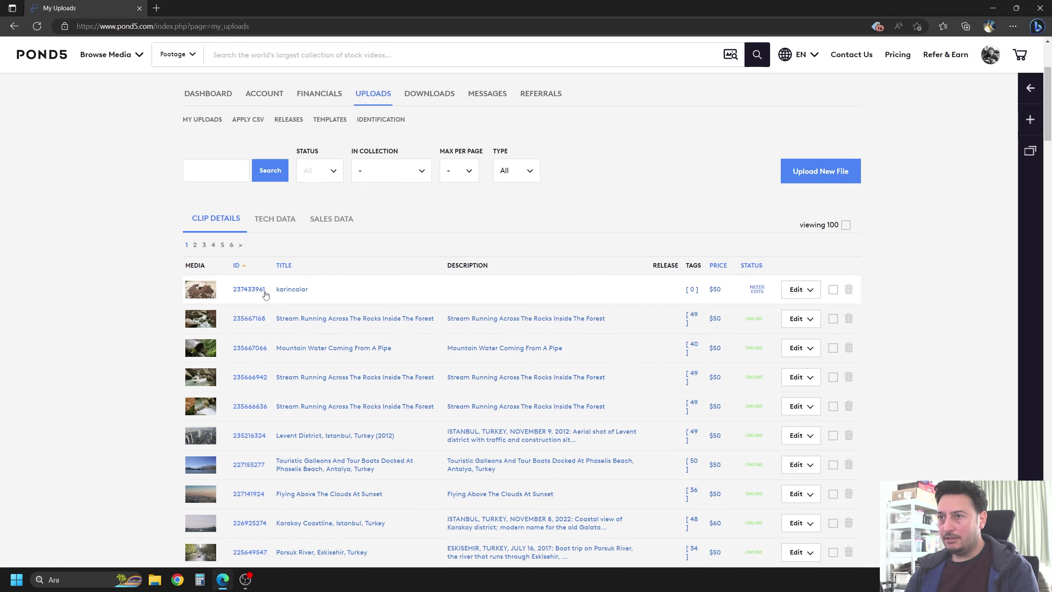
left_click(796, 293)
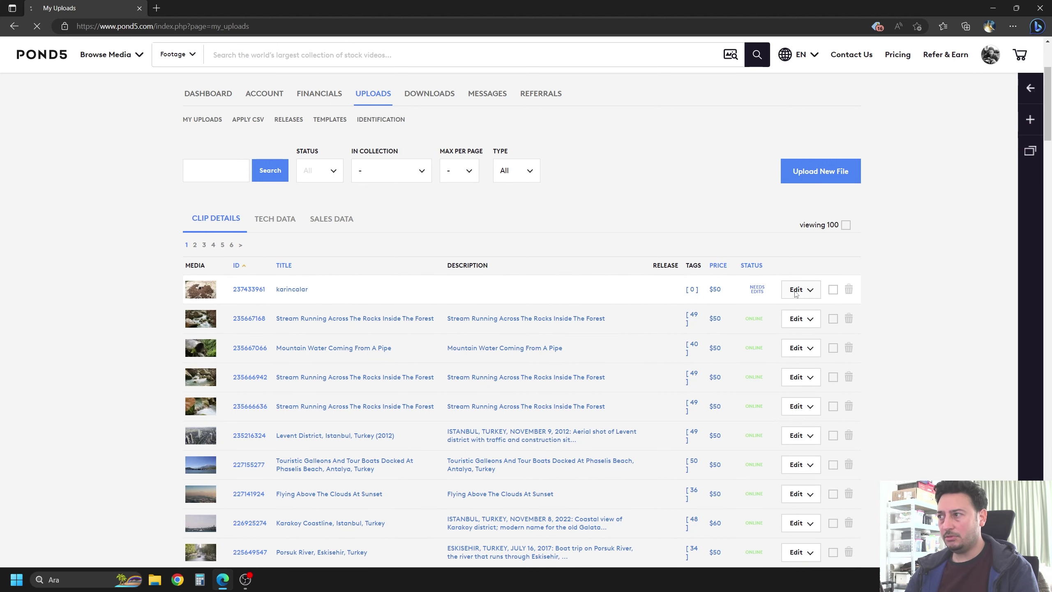
Step: Replace the clip's title in the file information with "Ant Hill In The Rock"
scroll(793, 294, "down", 4)
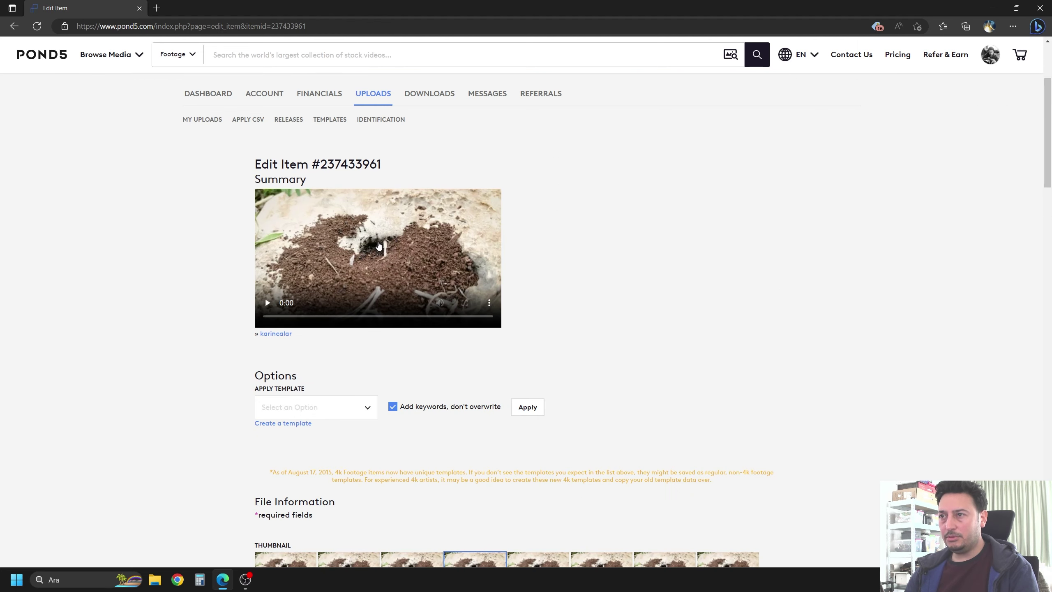
scroll(354, 269, "down", 2)
scroll(364, 364, "down", 4)
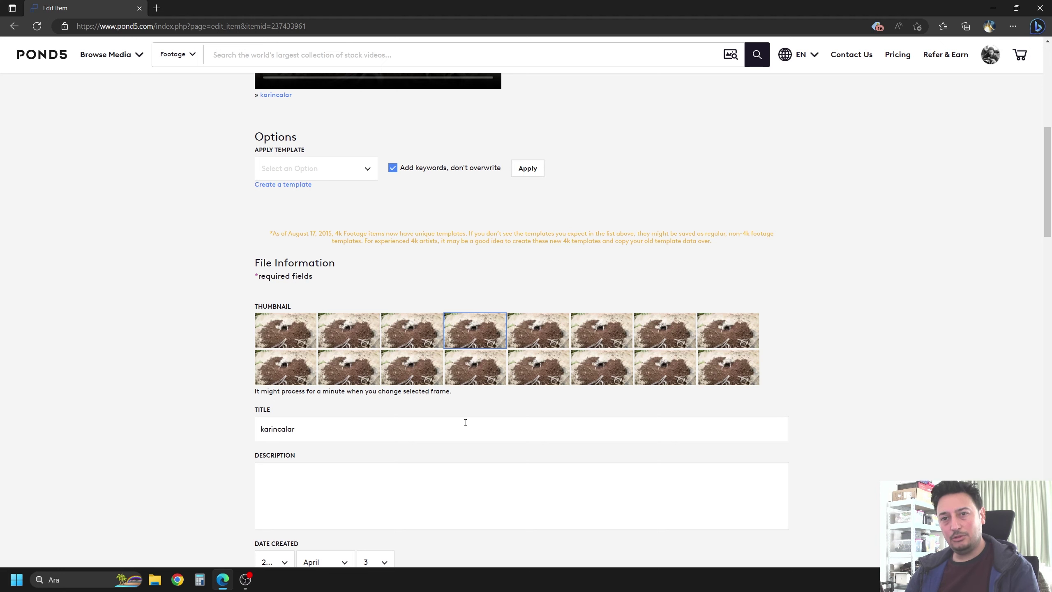
scroll(492, 385, "down", 2)
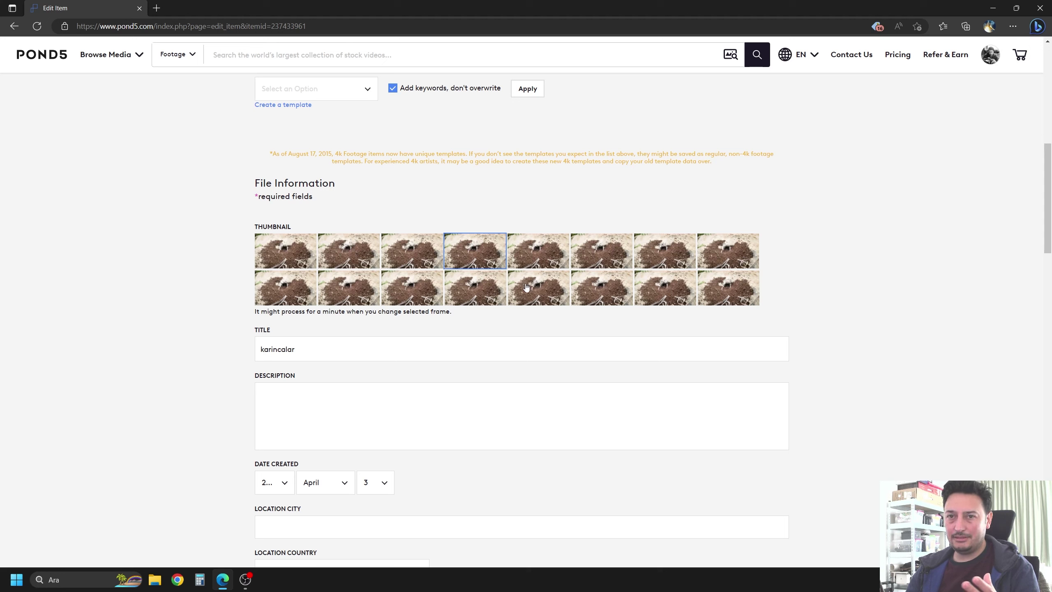
left_click(286, 351)
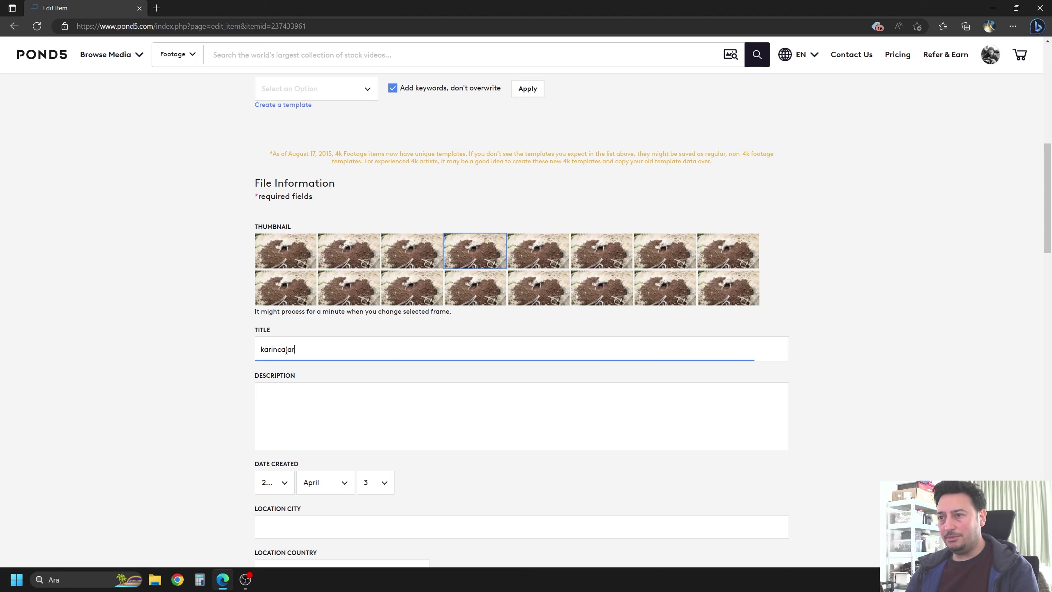
double_click(286, 350)
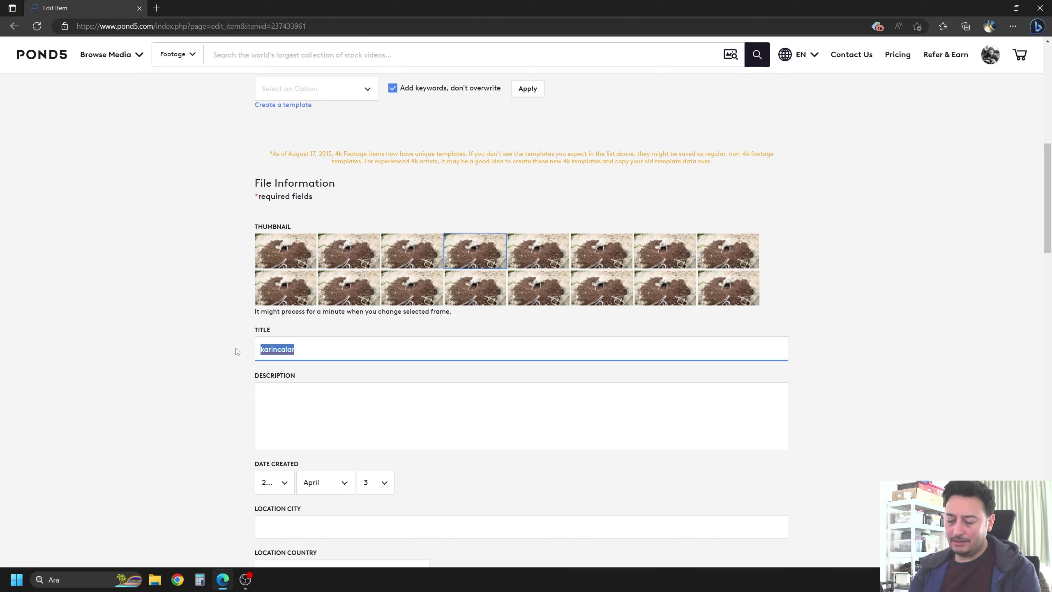
type("Ant Hill")
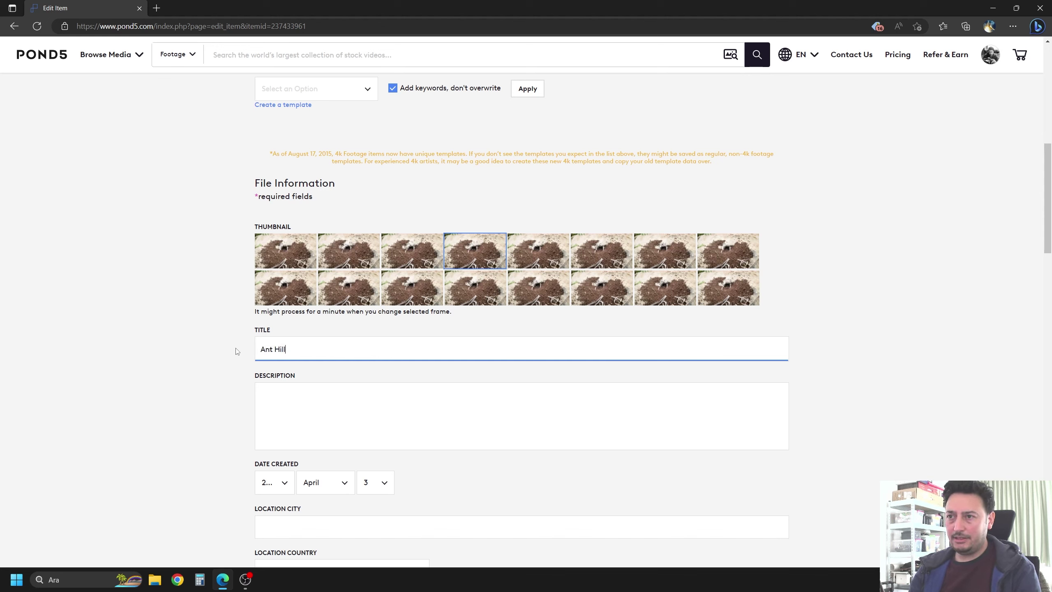
type(" l")
type("n The Rock")
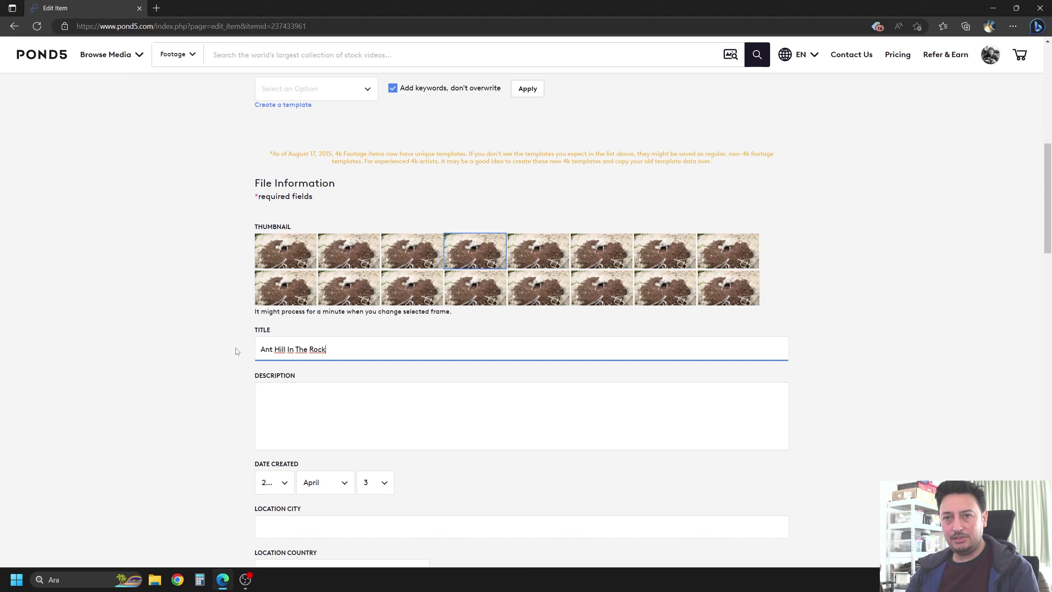
Step: Search for google translate in a new browser tab and open the Google Translate site
left_click(157, 7)
type("google translate")
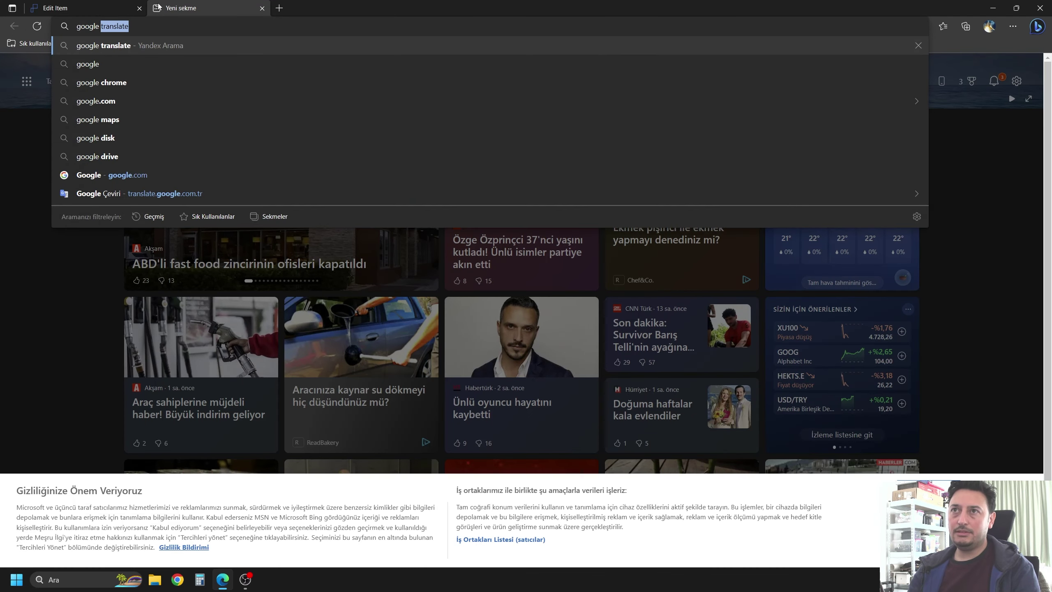
key("Return")
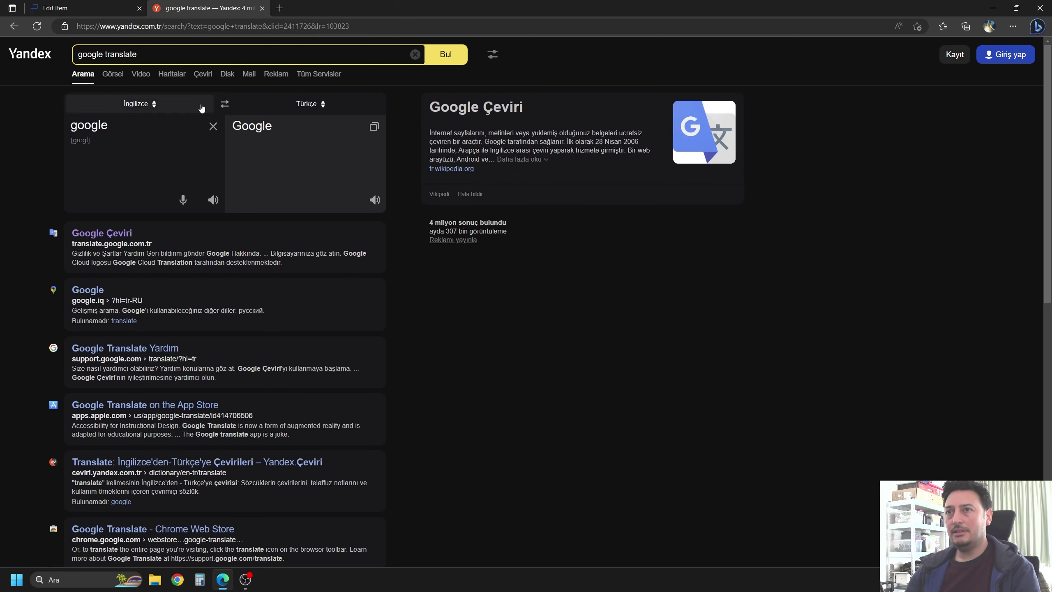
left_click(107, 239)
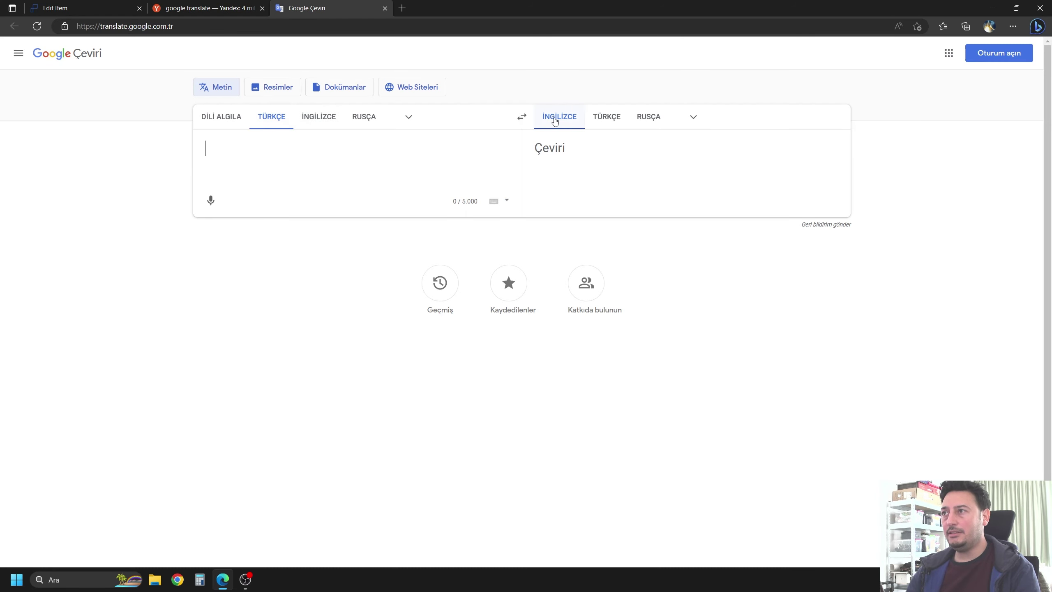
Step: Translate the Turkish phrase "kaya içerisindeki karınca yuvası" into English
type("kaya")
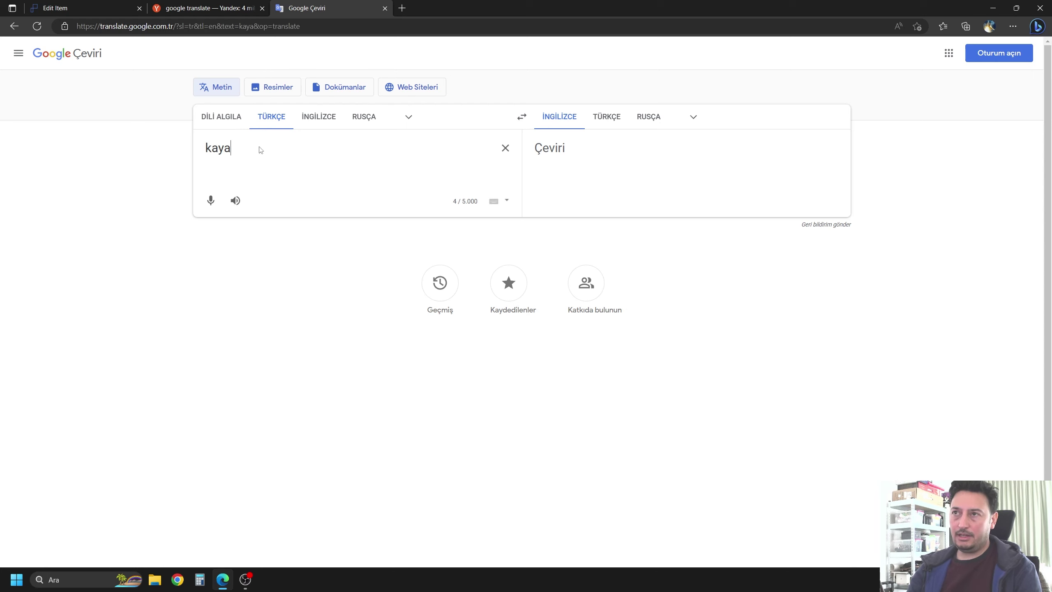
type(" içerisindeki ")
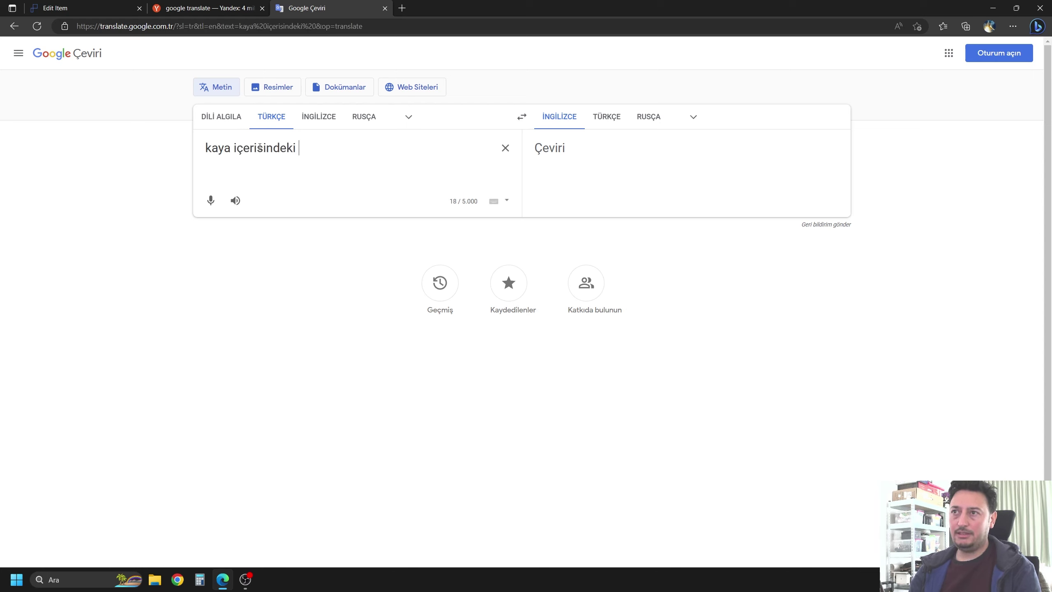
type("karın")
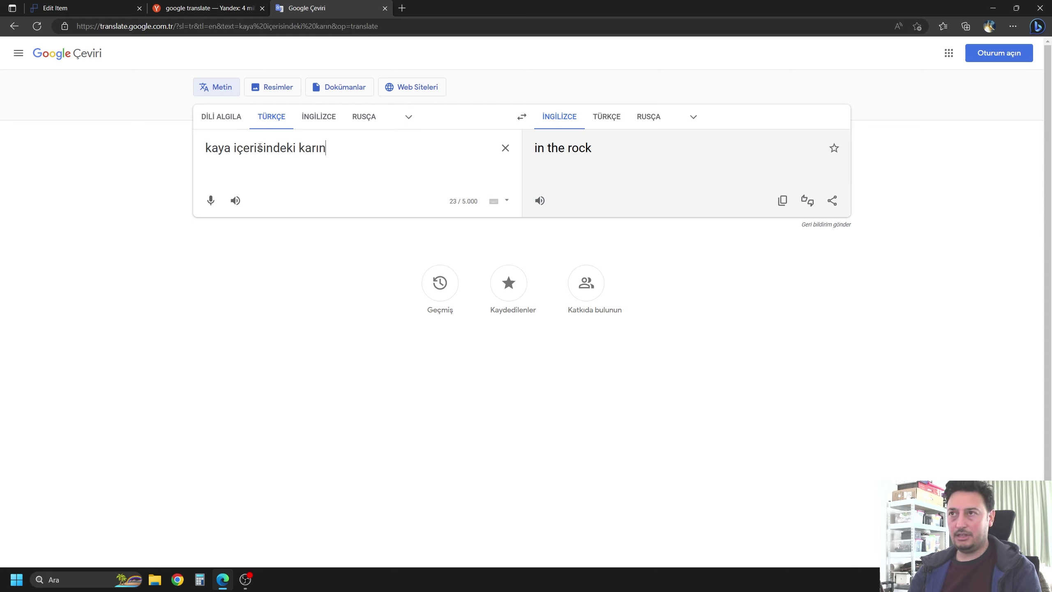
type("ca yuvası")
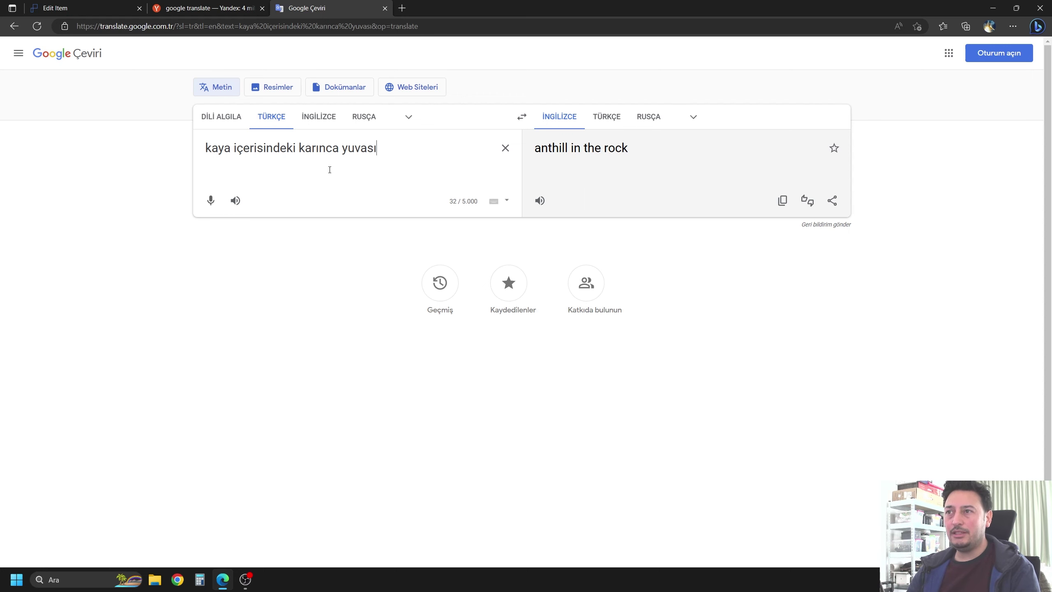
Step: Extend the Turkish phrase in Google Translate to "kaya içerisindeki karınca yuvasının yakın plan çekimi" for an English translation of the clip's description
left_click(89, 4)
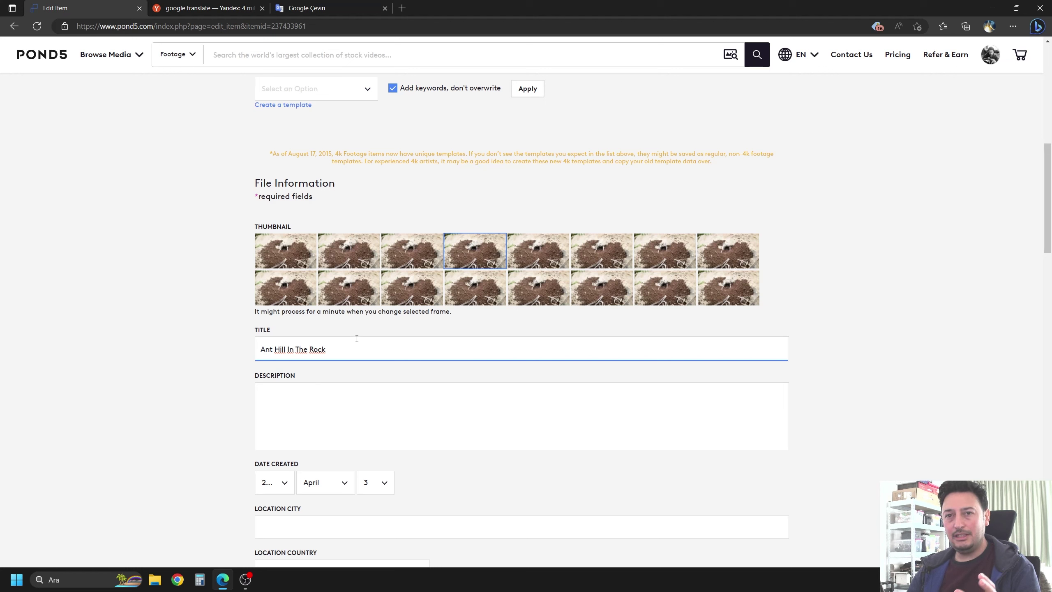
left_click(289, 396)
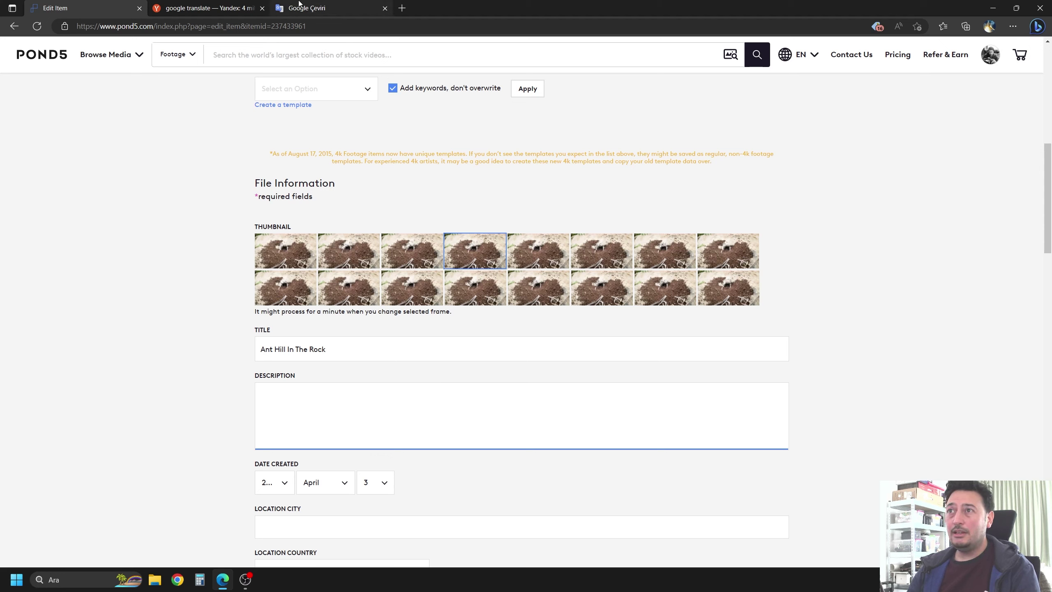
left_click(342, 4)
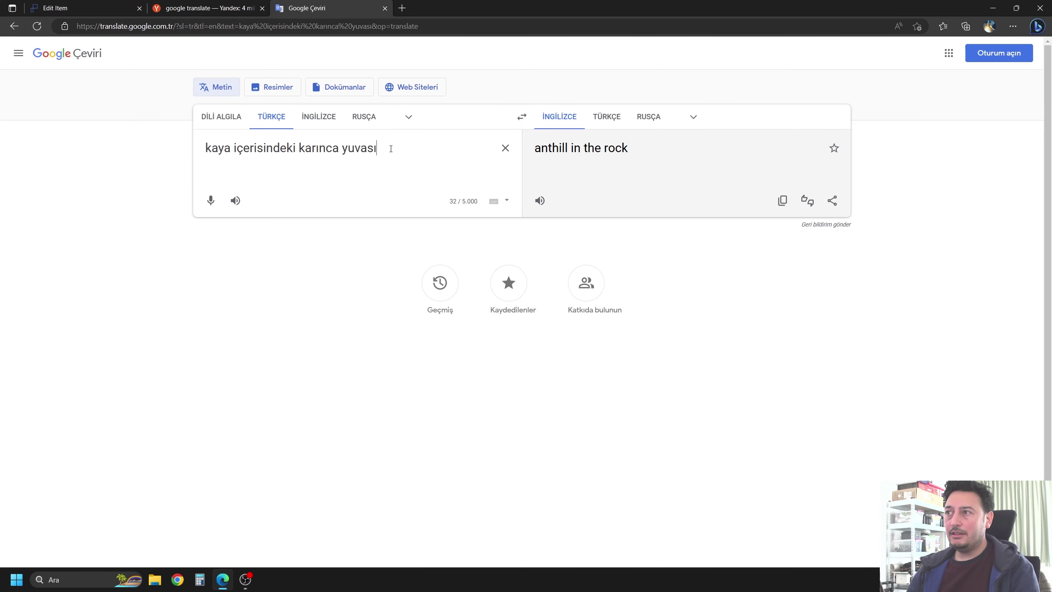
left_click_drag(385, 148, 194, 152)
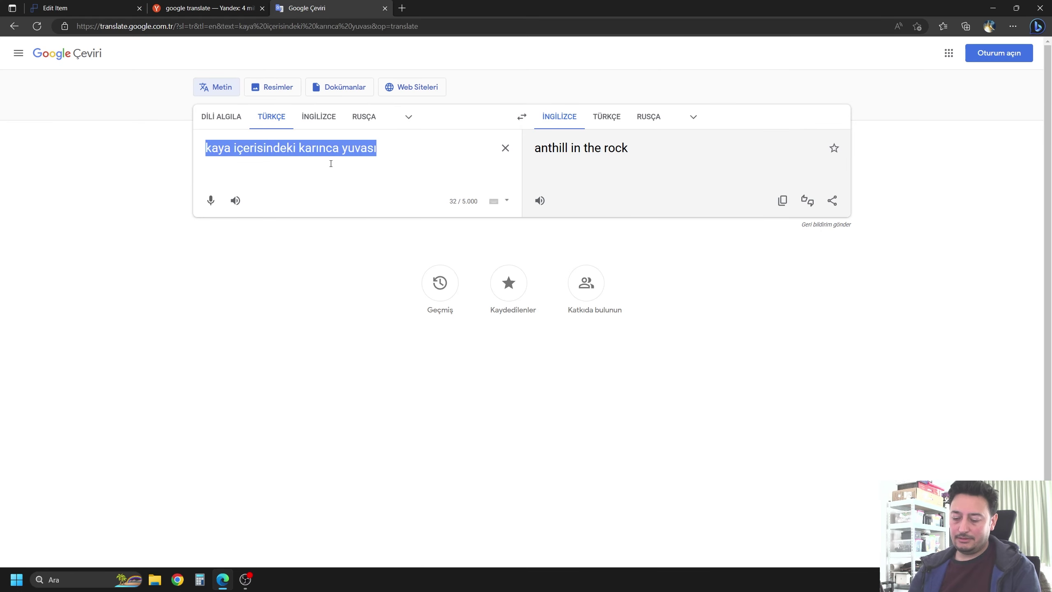
left_click(387, 148)
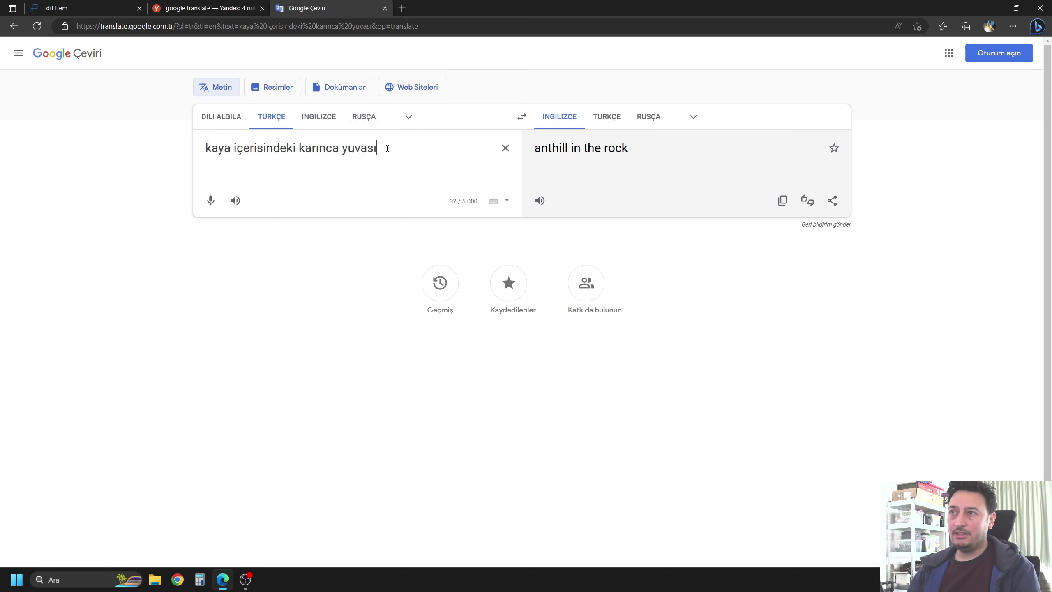
type("nın yak")
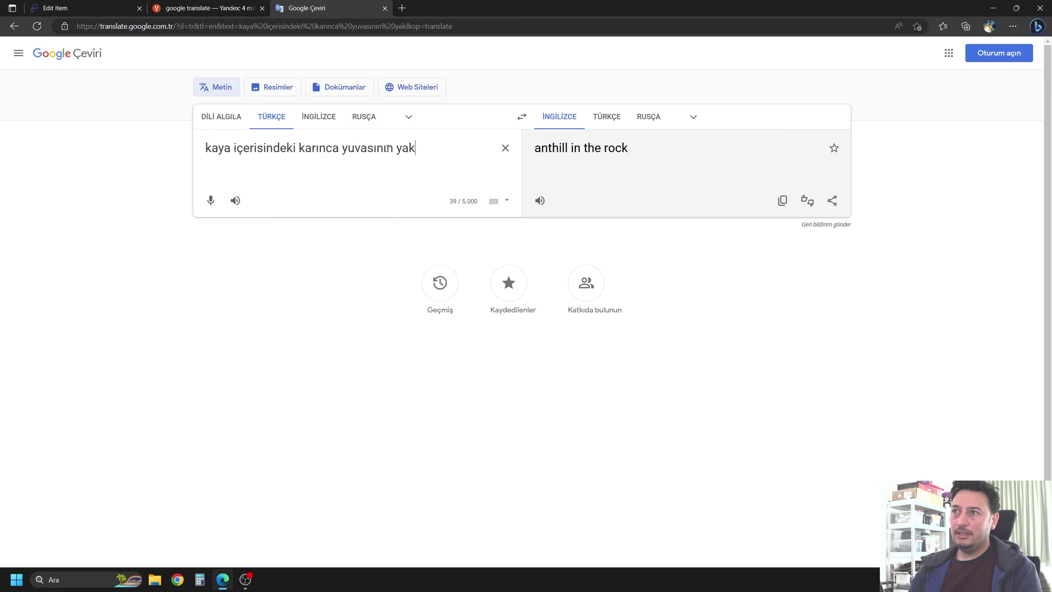
type("ın plan çekimi")
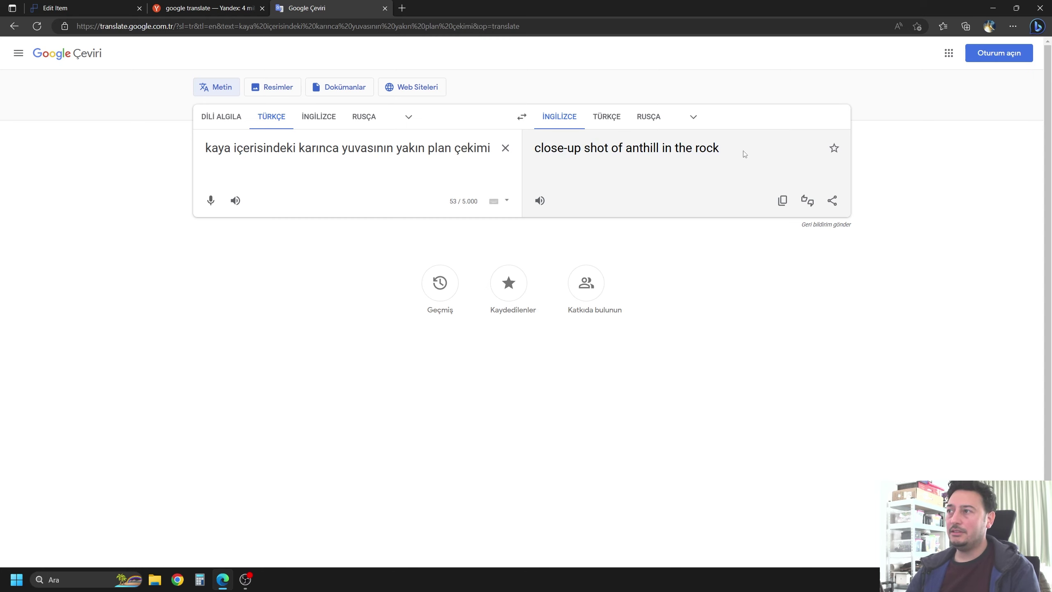
Step: Copy the English translation into the clip's Description on Pond5 and capitalize it as "Close-up shot of anthill in the rock"
left_click_drag(745, 153, 536, 160)
key("ctrl+c")
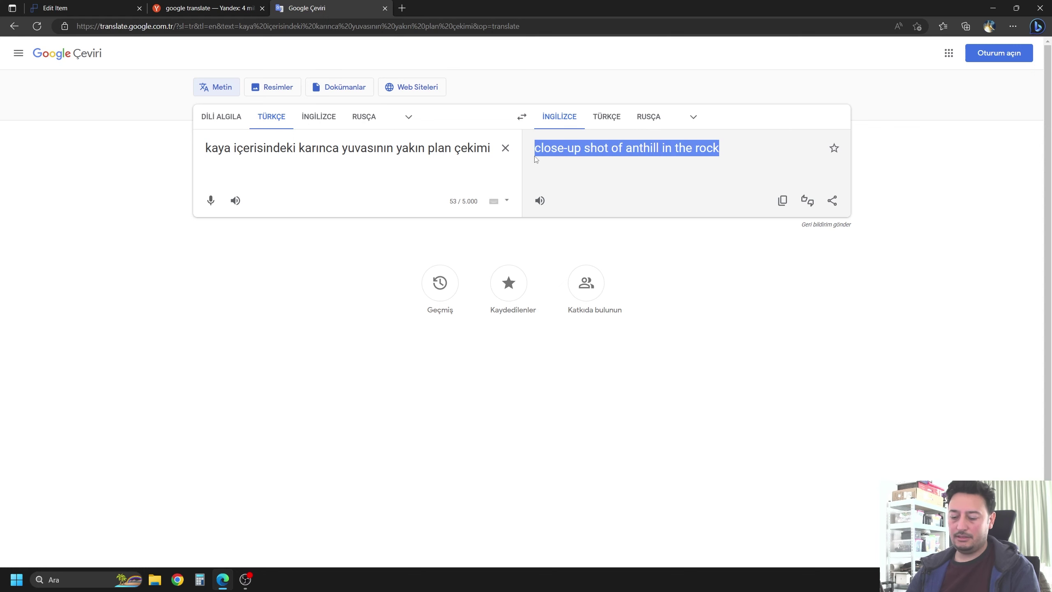
left_click(89, 4)
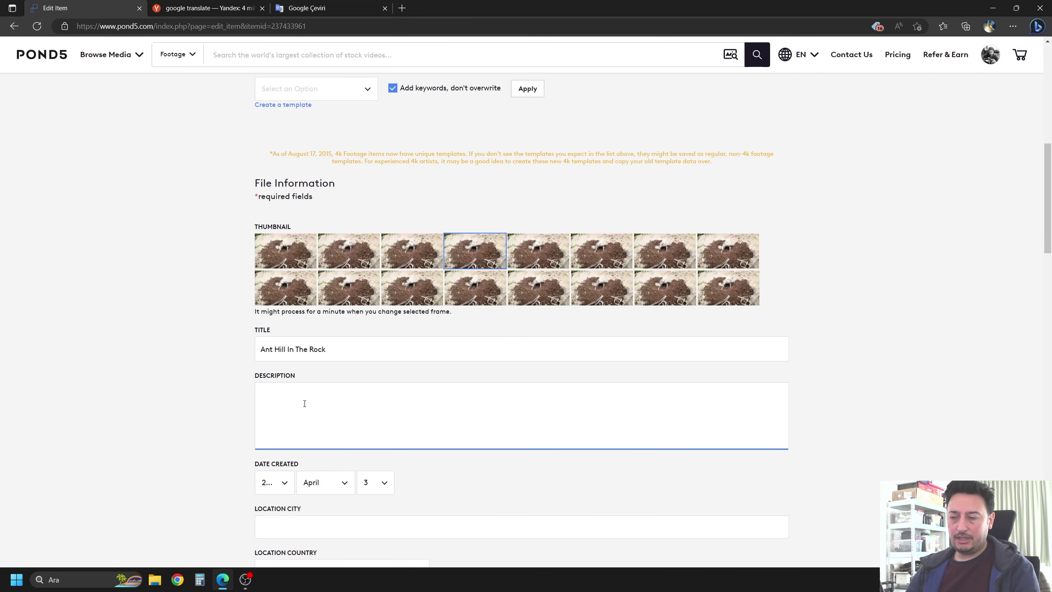
key("ctrl+v")
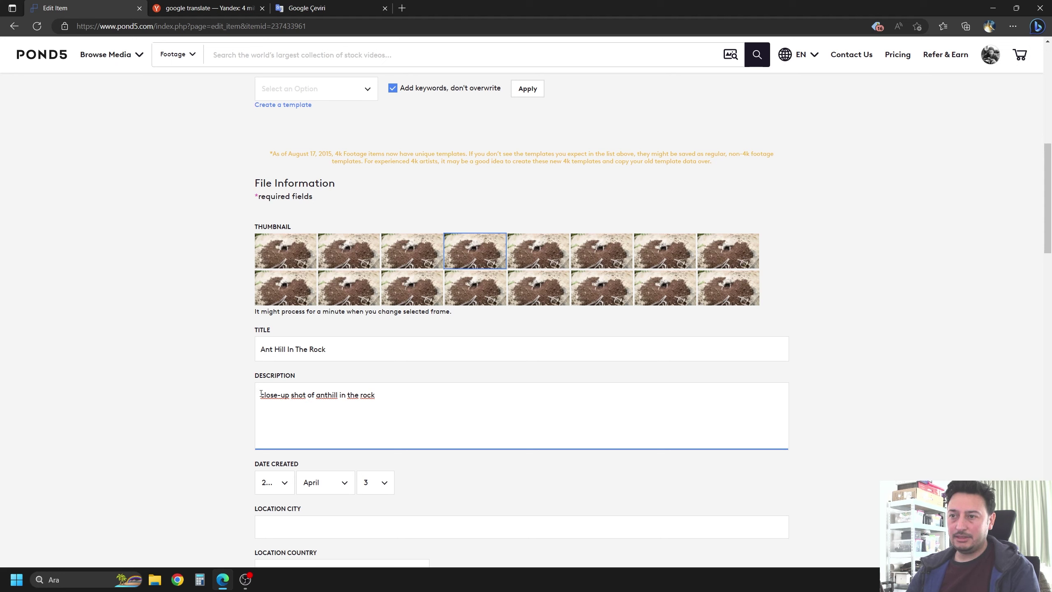
mouse_move(265, 393)
left_mouse_down()
mouse_move(289, 395)
mouse_move(258, 395)
left_mouse_up()
type("C")
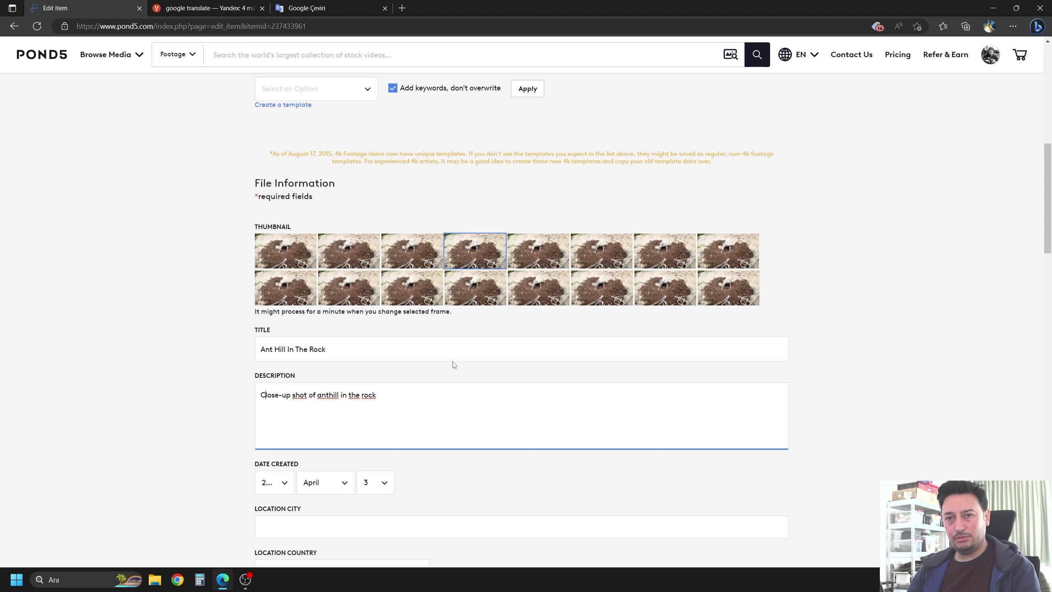
Step: Open the Pond5 home page in a new tab, search footage for "anthill in the rock" and look through similar clips' titles
right_click(54, 60)
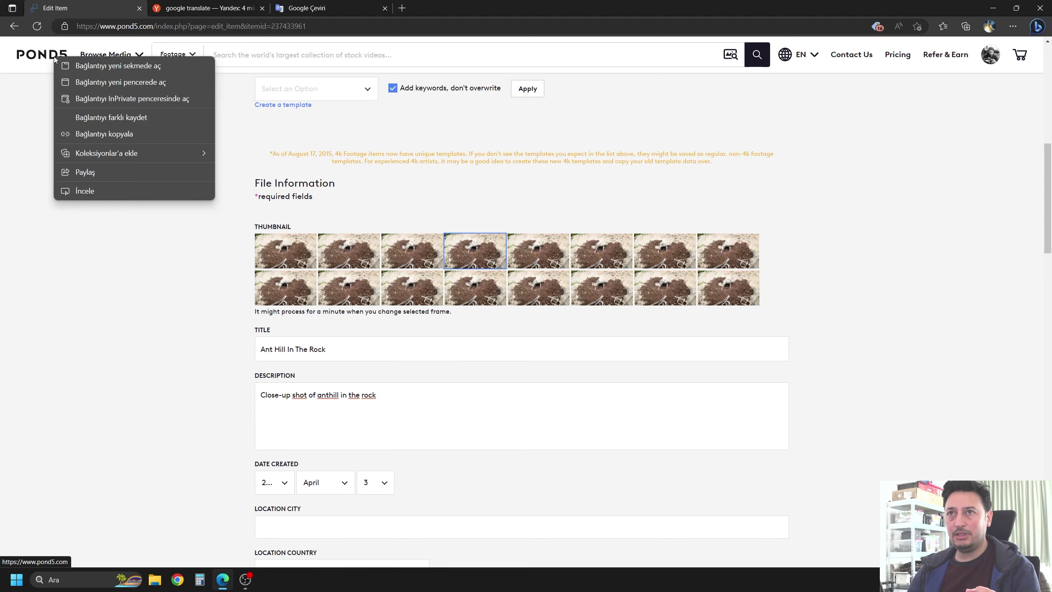
left_click(111, 69)
left_click(215, 8)
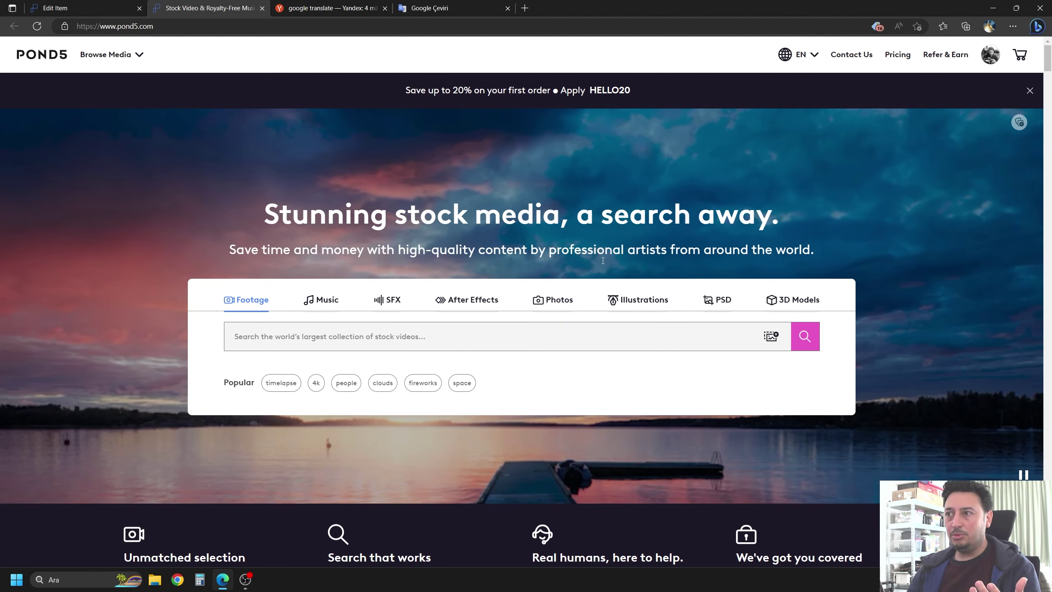
left_click(387, 335)
type("anth")
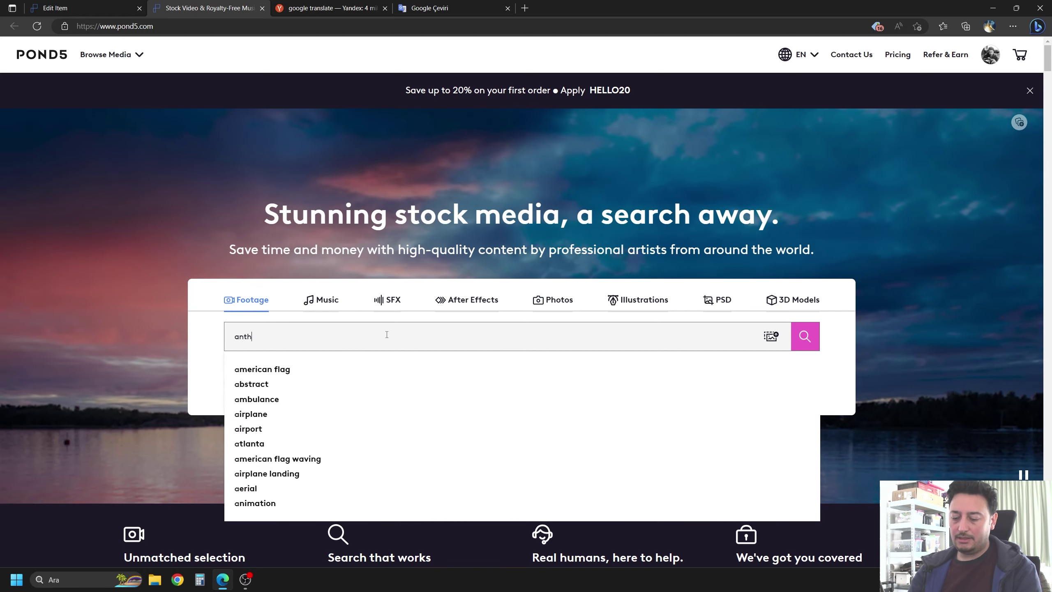
type("ill in t")
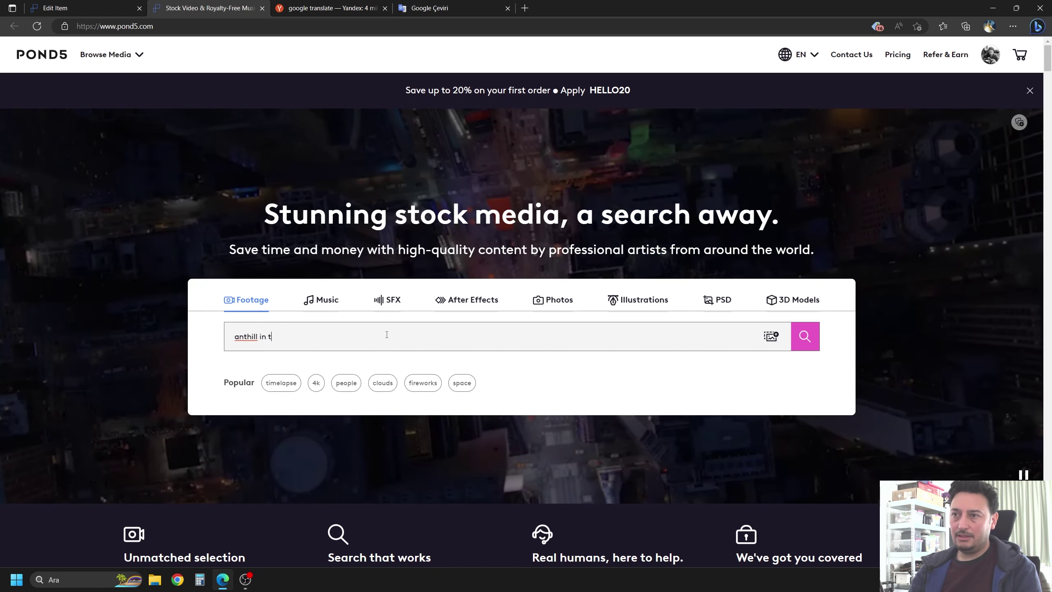
type("he rock")
key("Return")
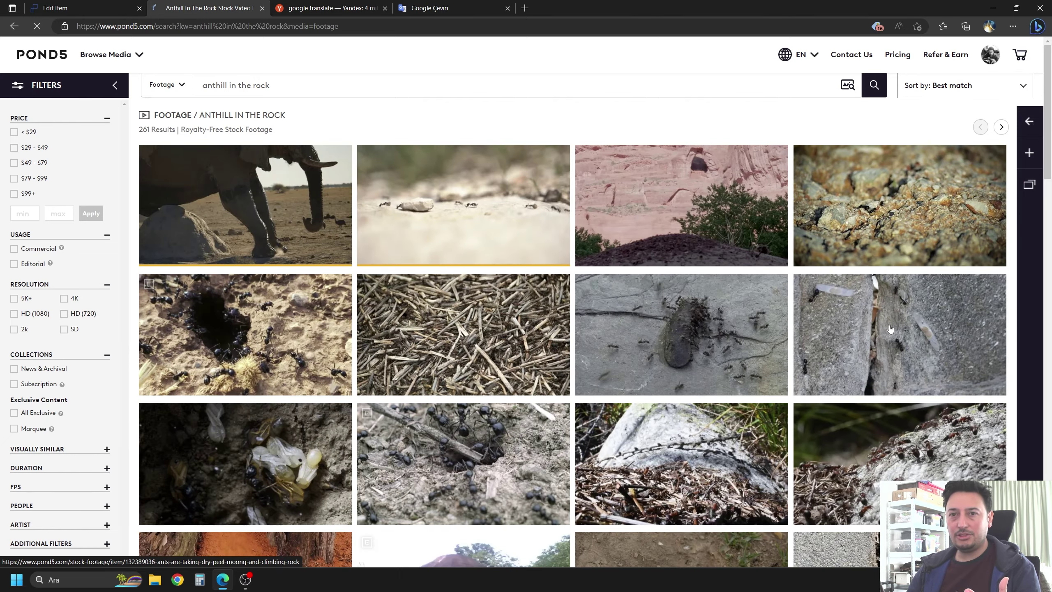
scroll(891, 332, "down", 5)
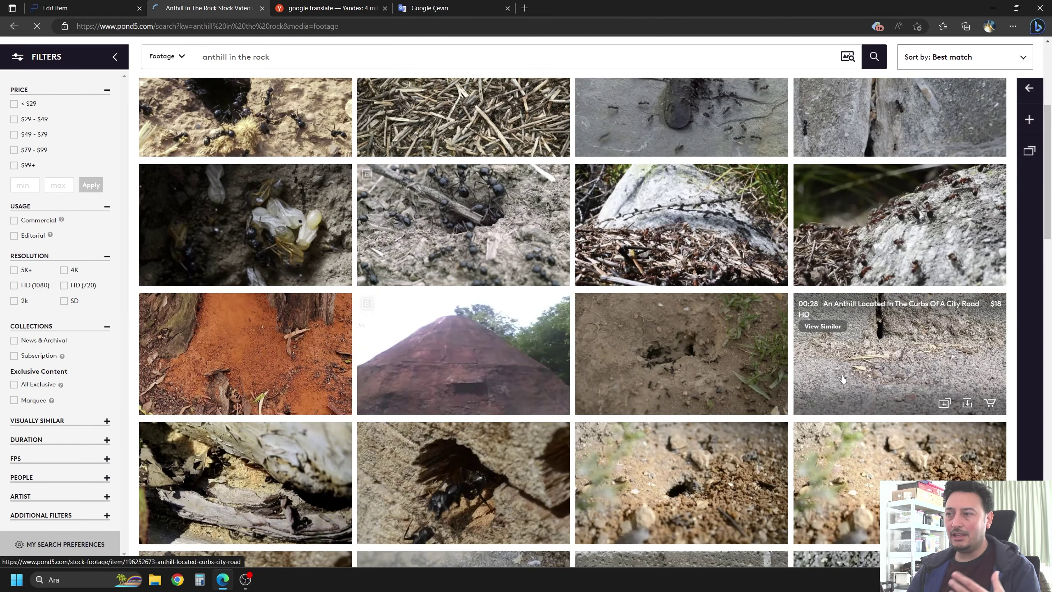
scroll(844, 378, "down", 5)
scroll(849, 357, "up", 10)
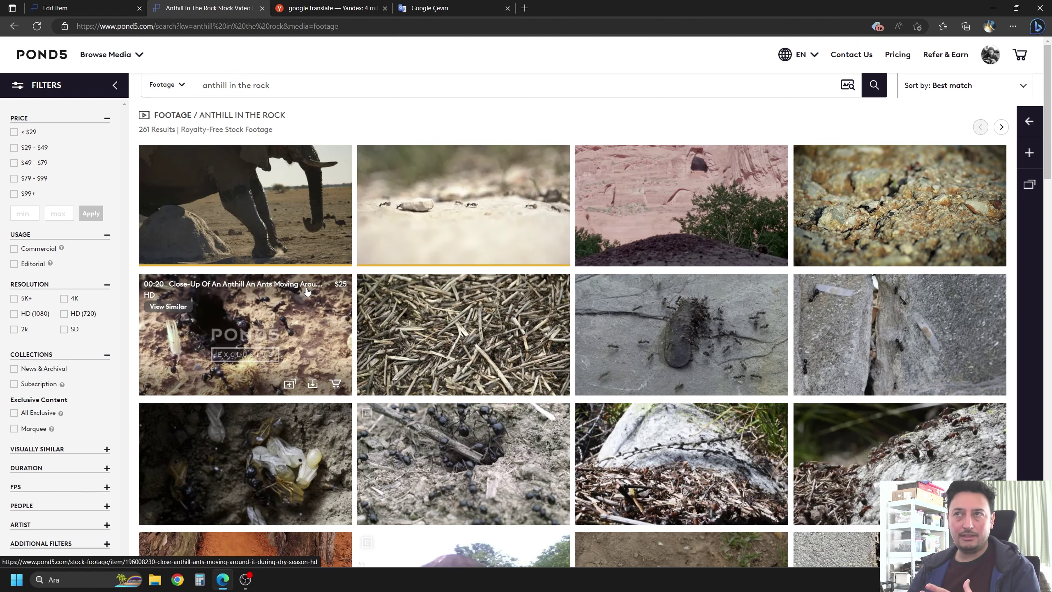
Step: Append ", ants are moving around" to the end of the clip's description on the edit page
left_click(75, 8)
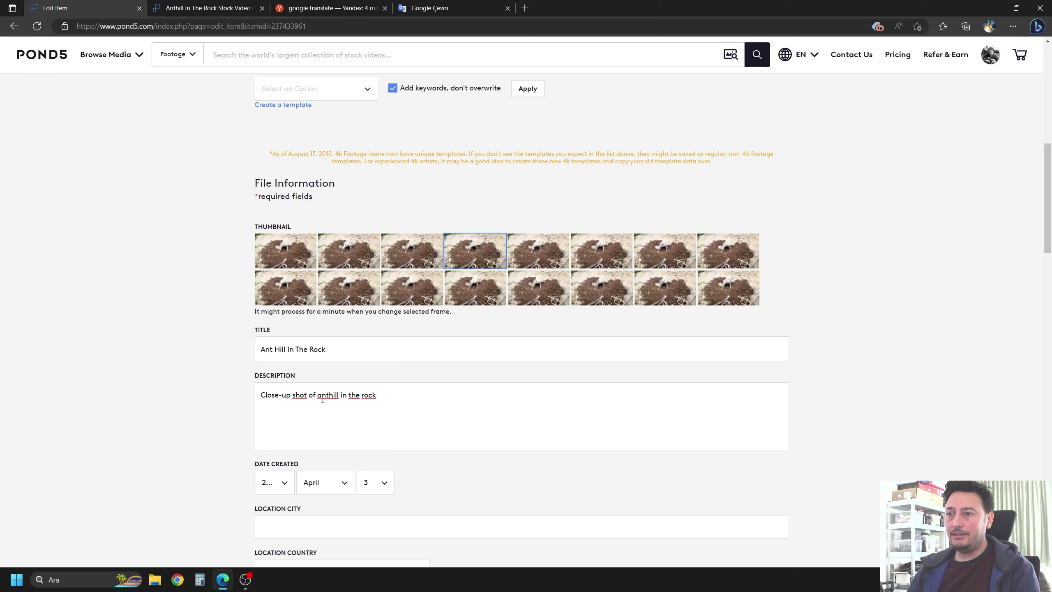
left_click(394, 395)
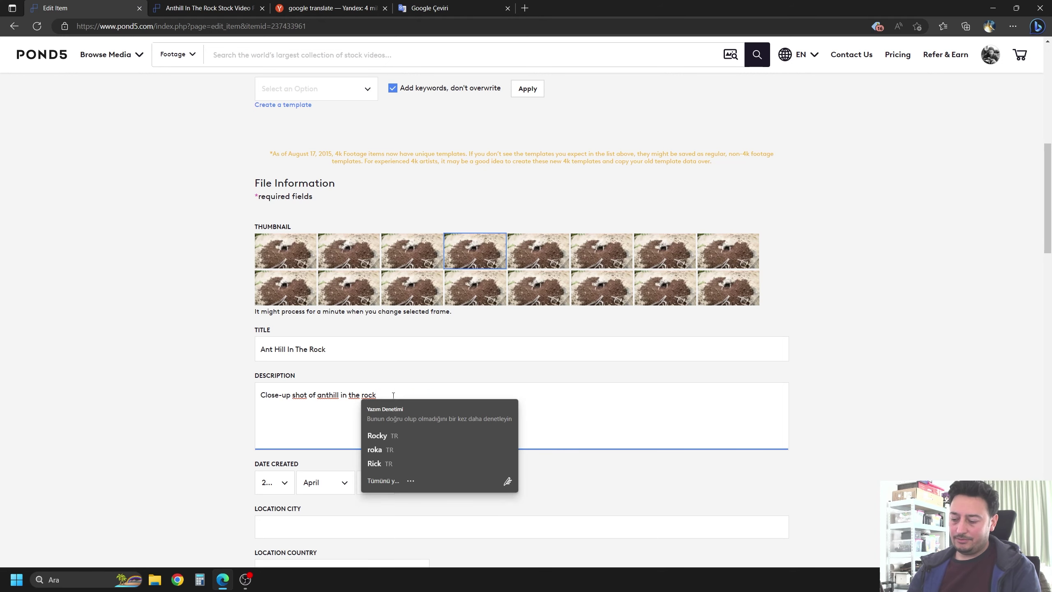
type(", ants are moving around")
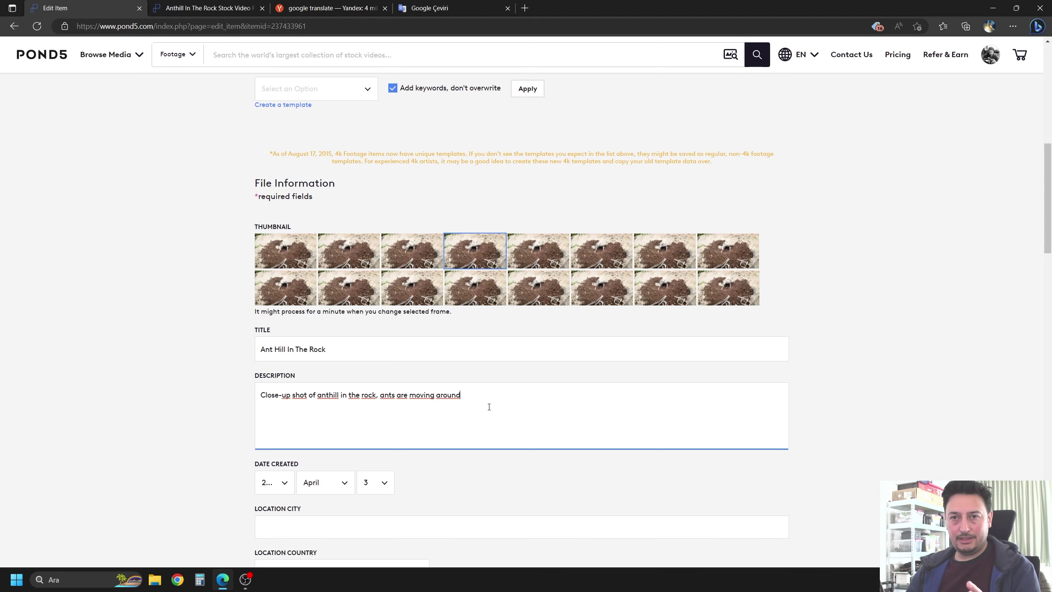
Step: Browse the rest of the "anthill in the rock" search results to compare how similar footage is titled and priced
left_click(207, 7)
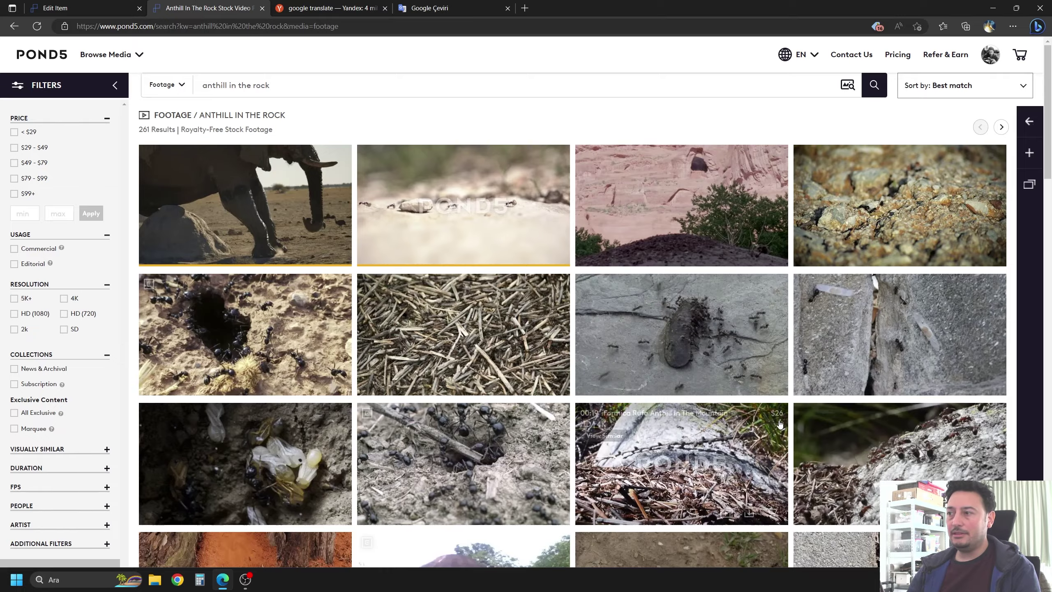
scroll(682, 357, "down", 8)
scroll(682, 357, "down", 8)
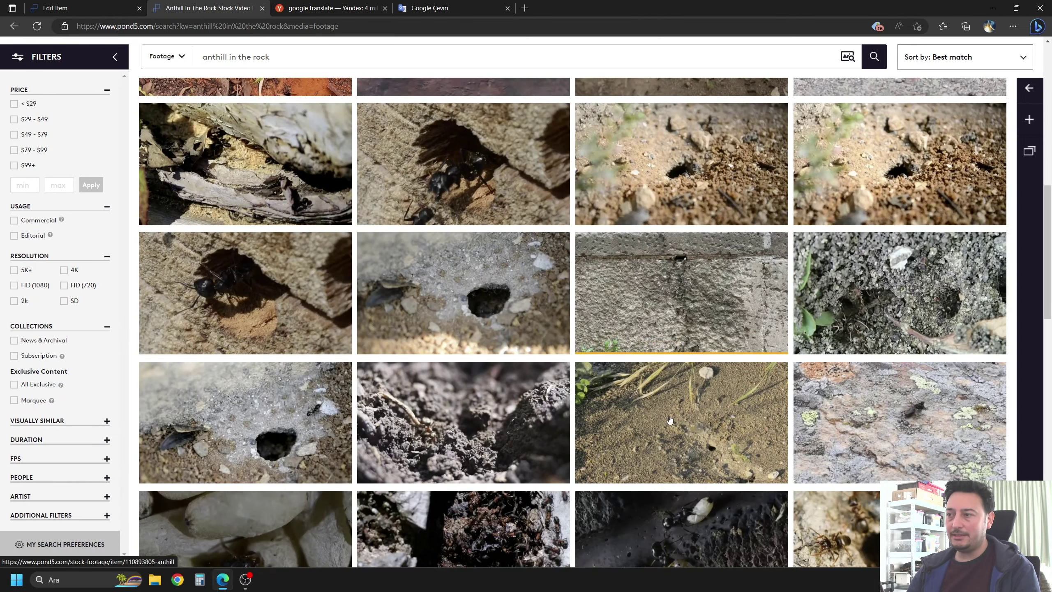
scroll(765, 425, "down", 4)
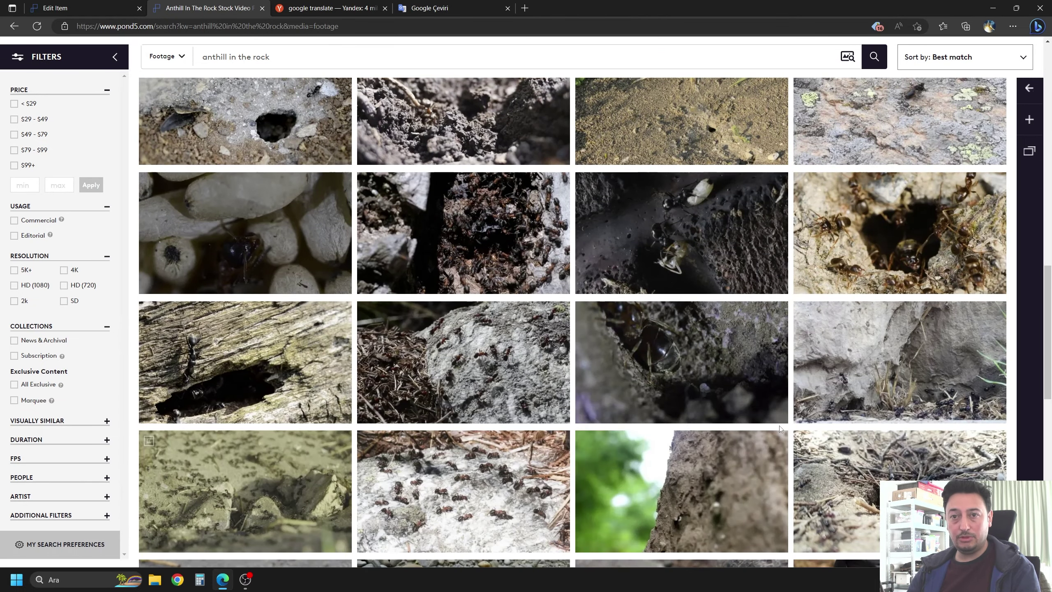
scroll(780, 428, "down", 4)
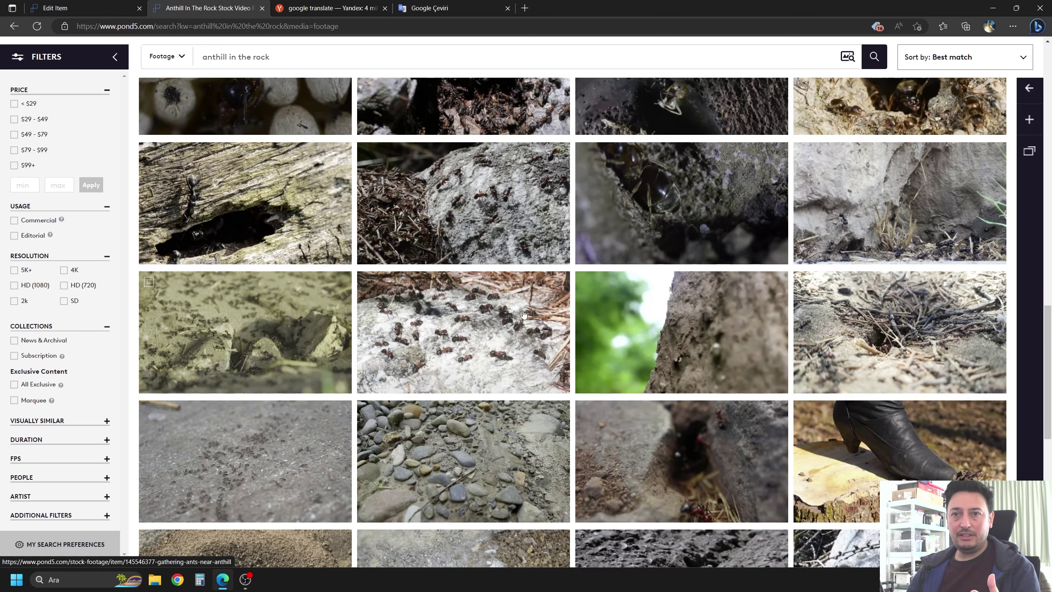
scroll(707, 374, "down", 6)
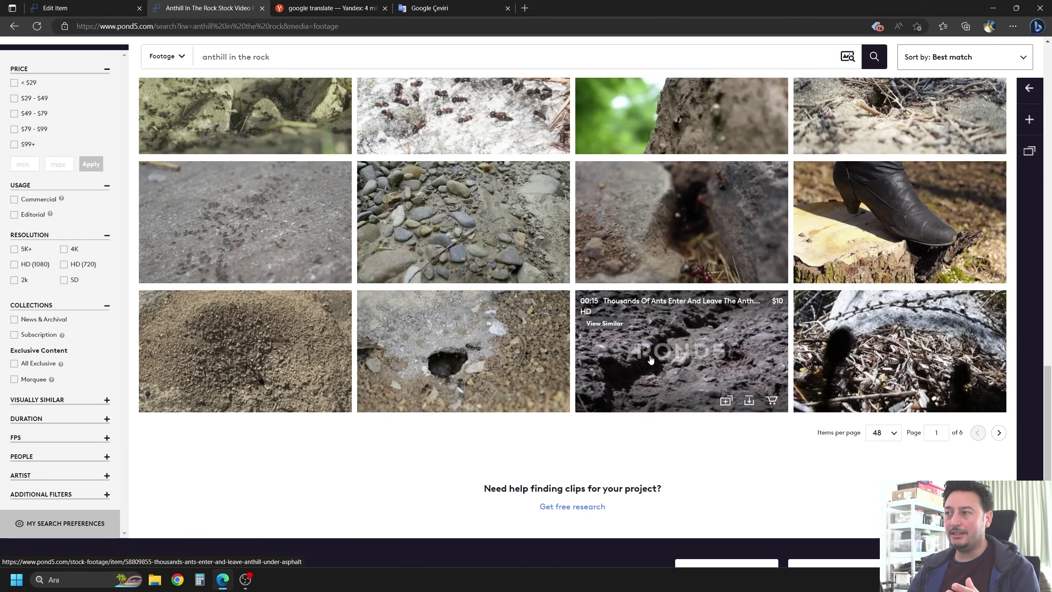
scroll(649, 361, "up", 2)
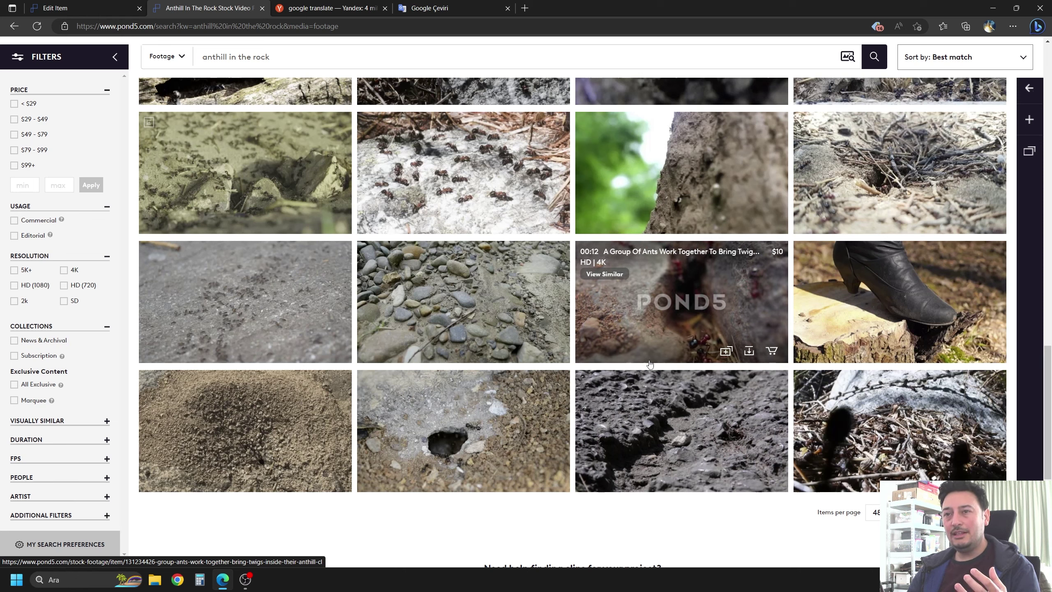
Step: Return to the clip's edit page and review the date, location, camera and audio fields below the description
left_click(83, 8)
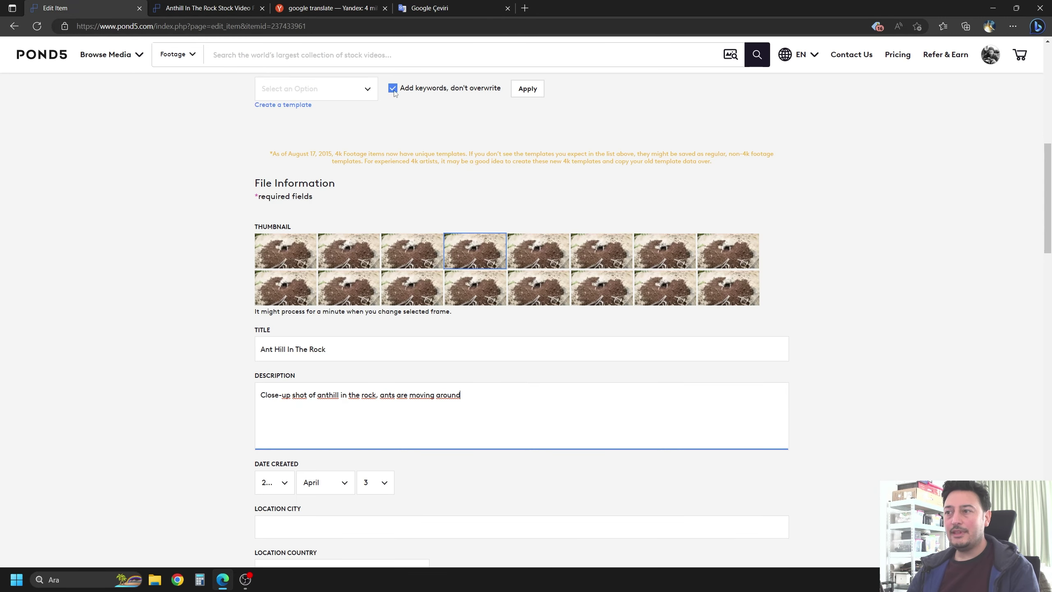
scroll(518, 364, "down", 2)
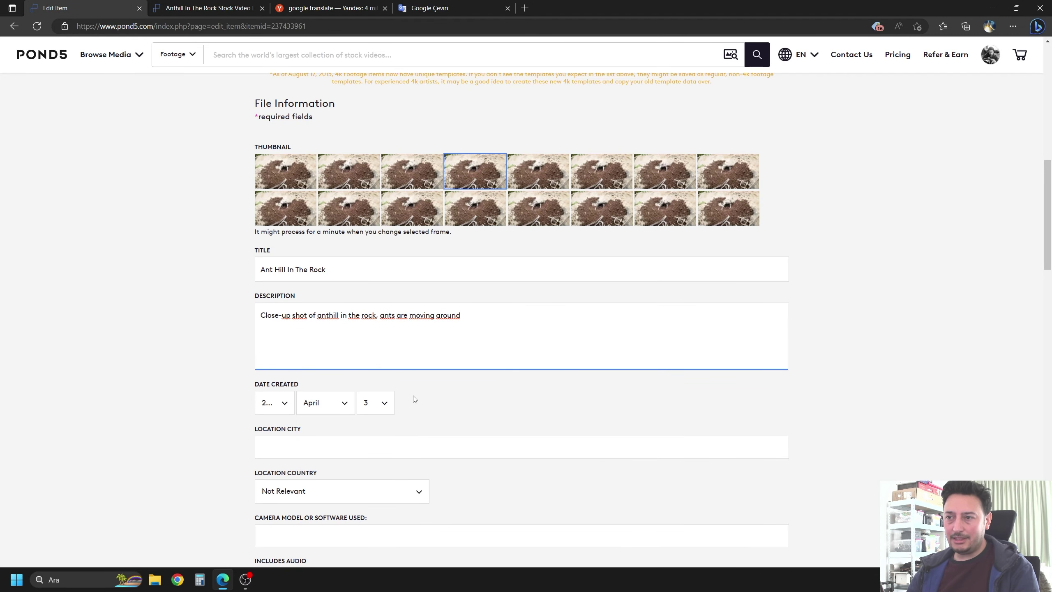
scroll(501, 386, "down", 2)
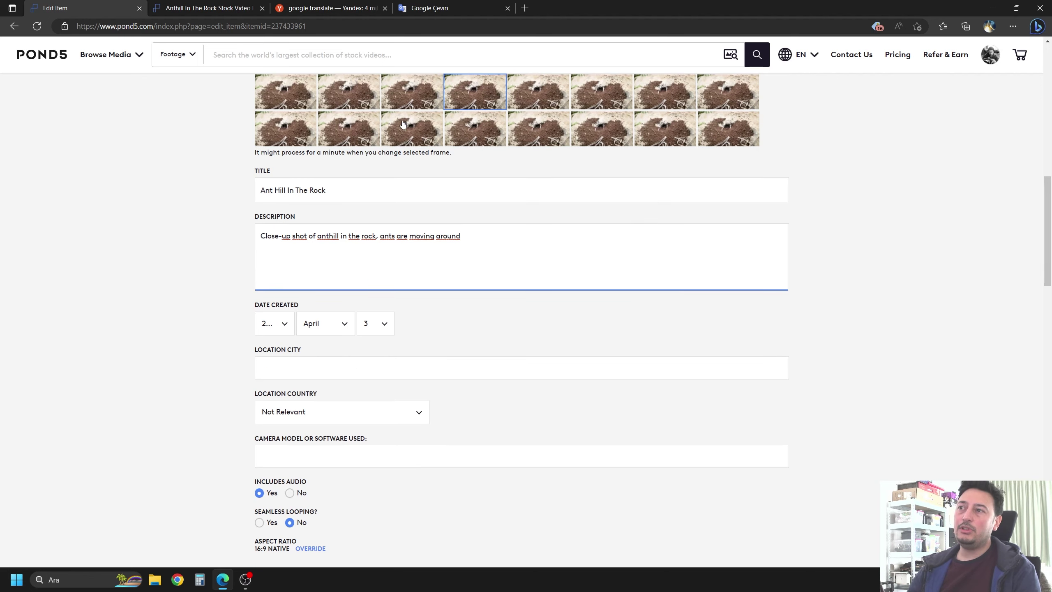